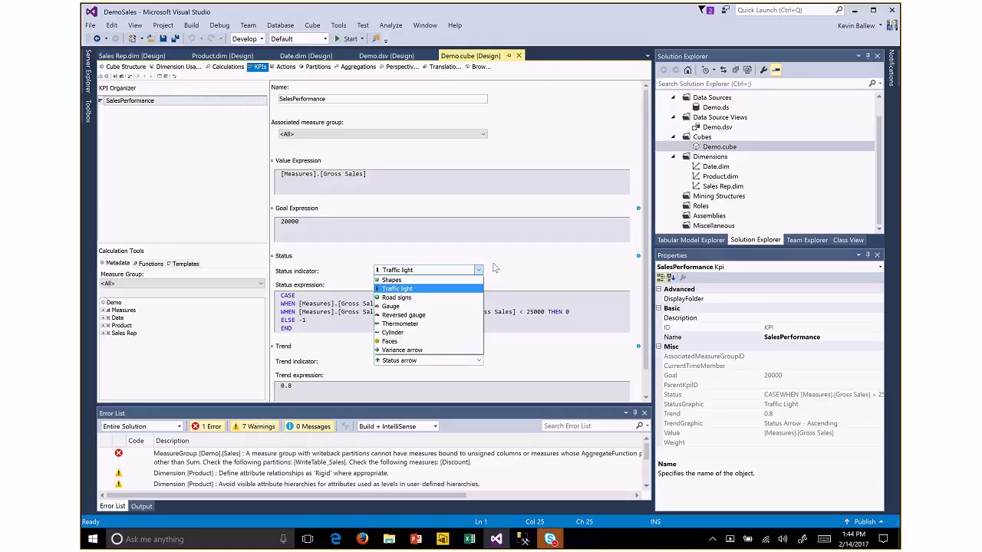
- Show the Demo cube's calculations, and switch to Excel to view the Sales Rep sheet's pivot table
left_click(501, 266)
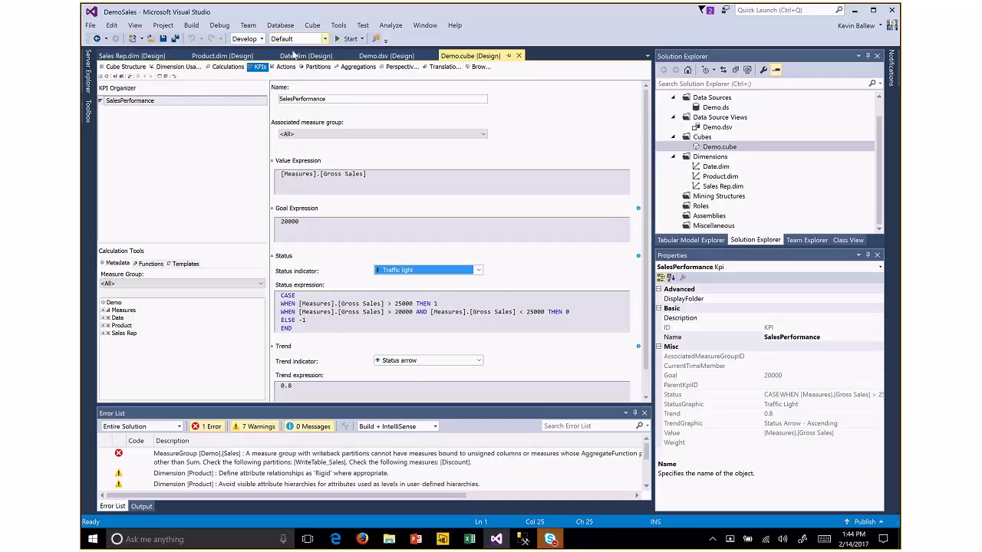
left_click(228, 67)
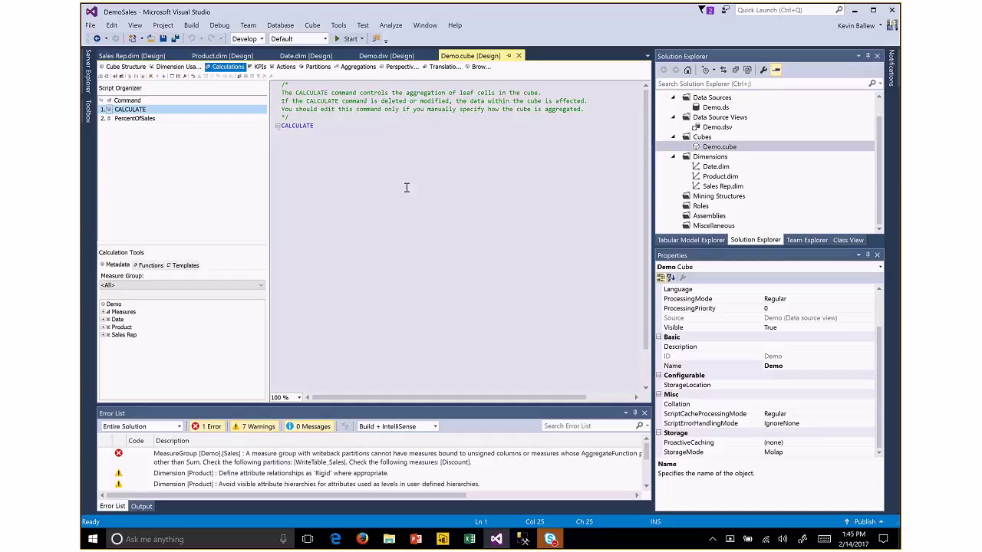
left_click(469, 540)
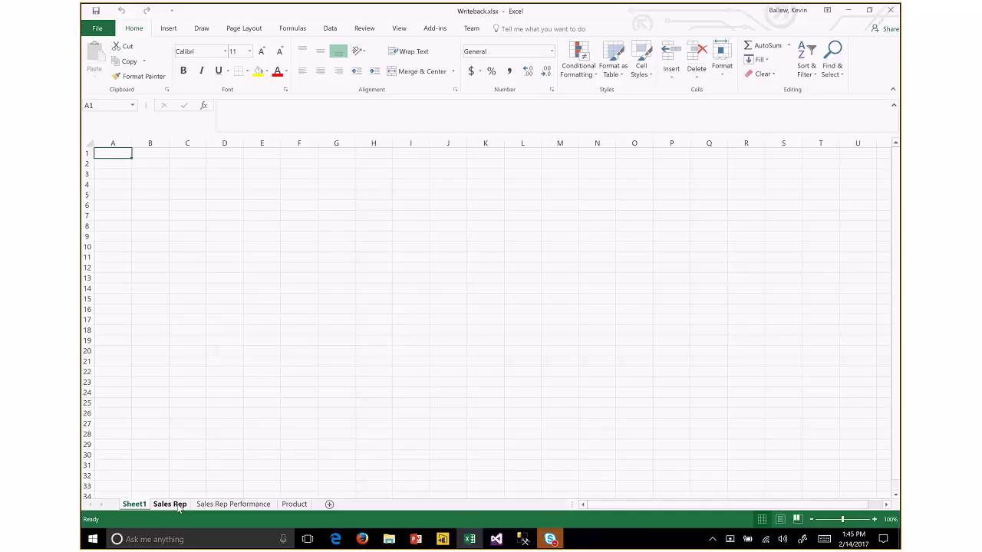
left_click(170, 505)
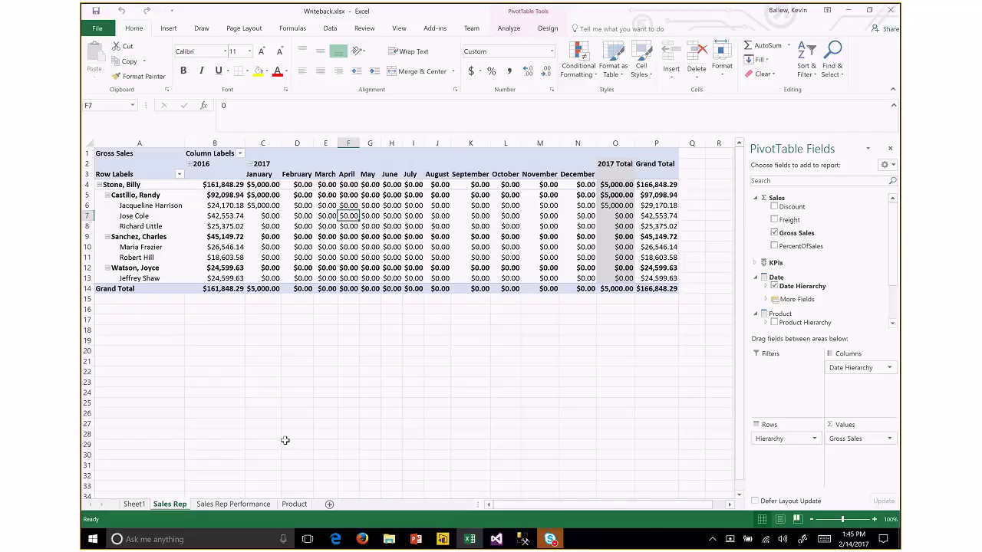
- Switch back to Visual Studio and open the PercentOfSales calculated member's definition
left_click(491, 541)
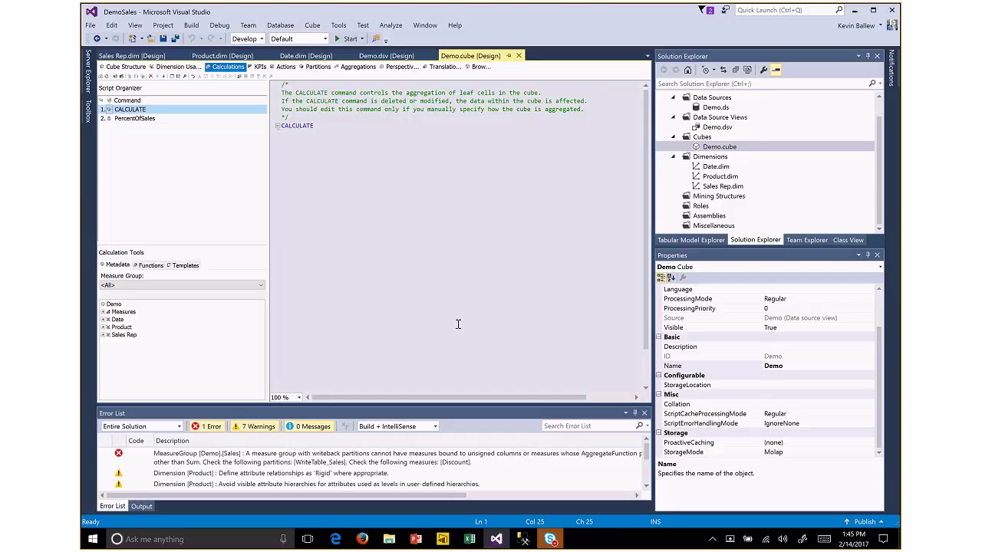
left_click(145, 120)
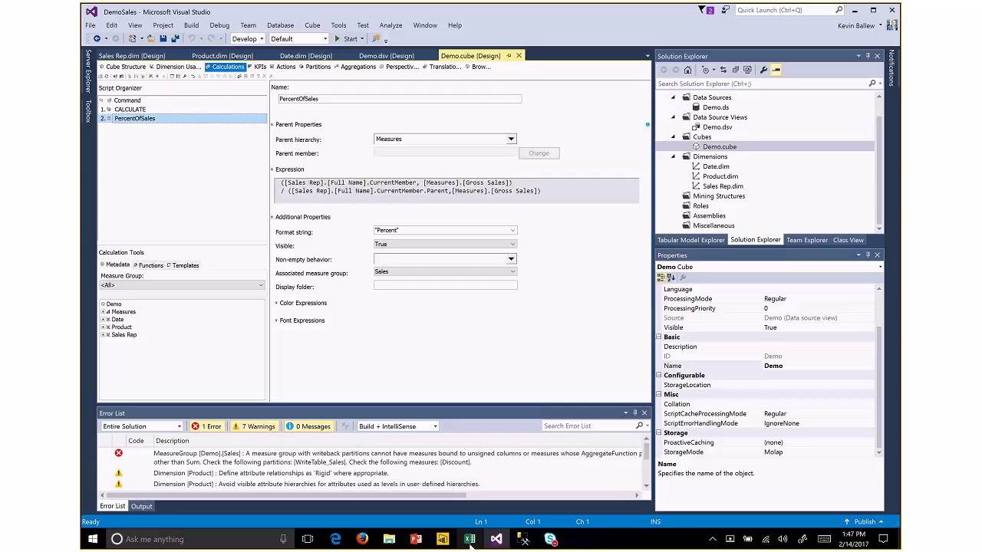
- Switch to Excel and examine the PercentOfSales column of the pivot table on the Sales Rep Performance sheet
left_click(470, 541)
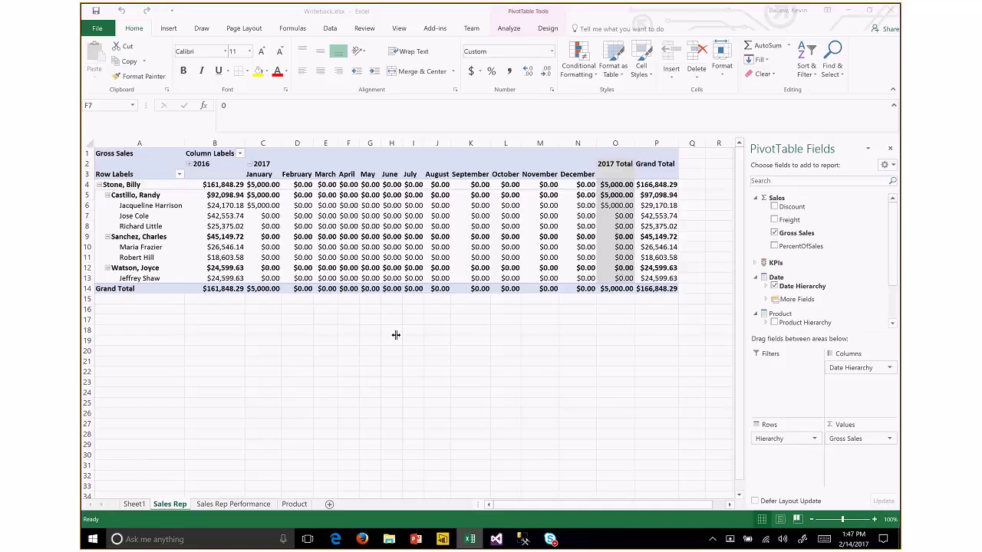
key("ctrl+Page_Down")
left_click(412, 352)
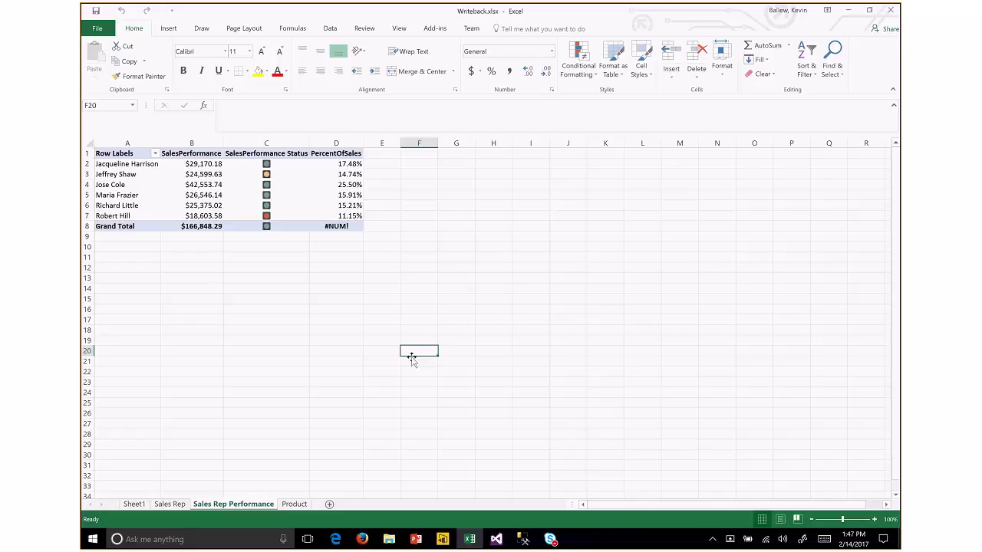
left_click(325, 176)
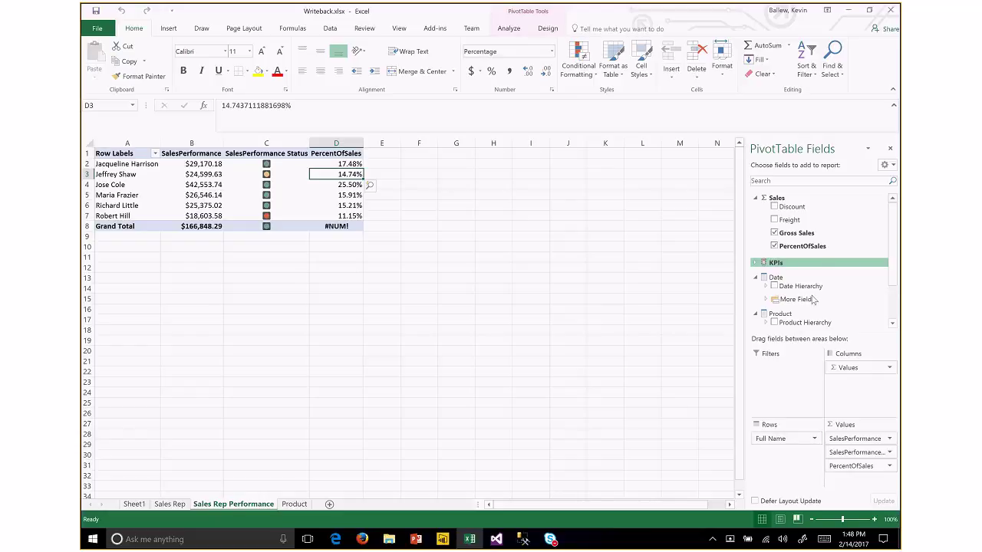
- Switch to SQL Server Management Studio and run only the SELECT * FROM SubCategory query in SQLQuery1.sql
left_click(497, 540)
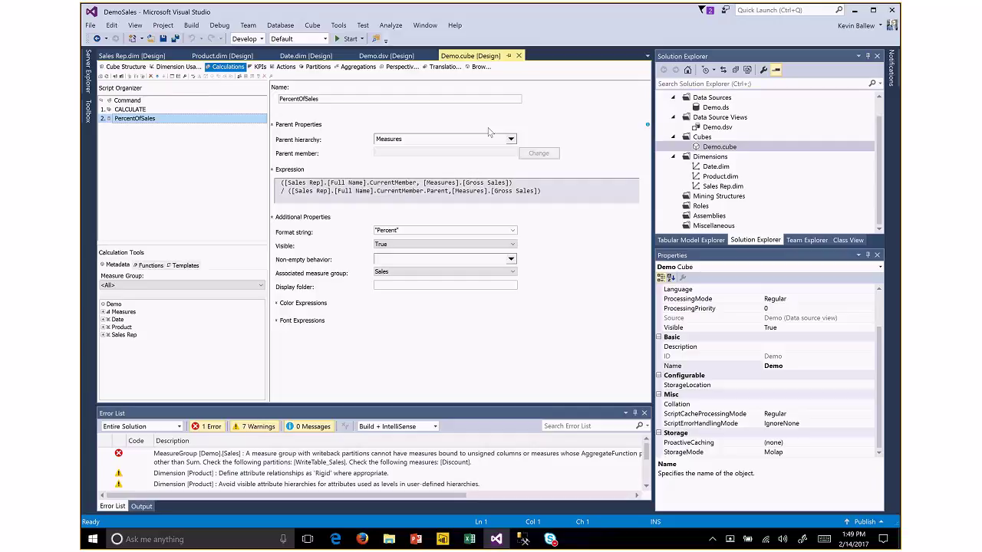
left_click(526, 535)
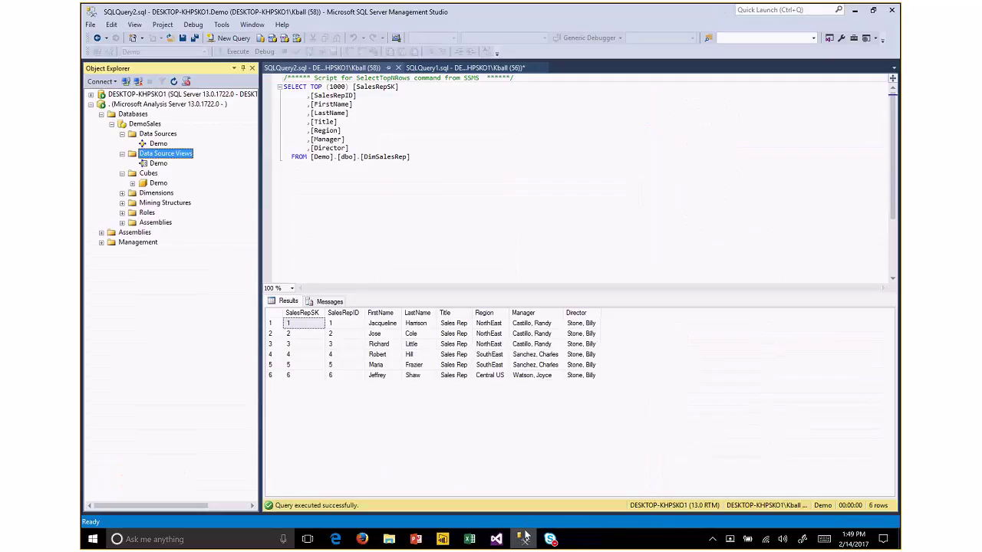
left_click(444, 67)
left_click_drag(379, 95, 283, 95)
key("F5")
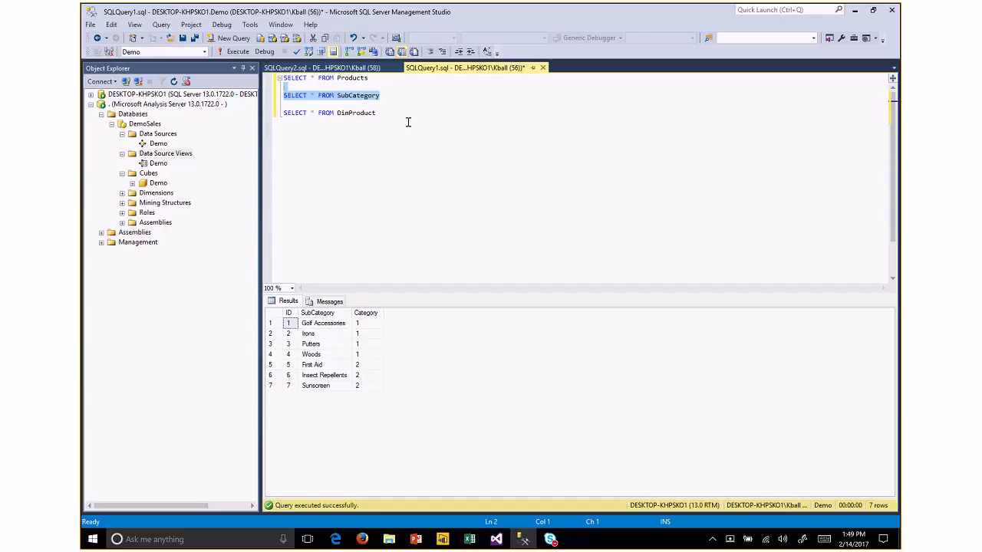
- Switch back to Visual Studio and look through the Set functions available in the cube's calculation tools
left_click(496, 542)
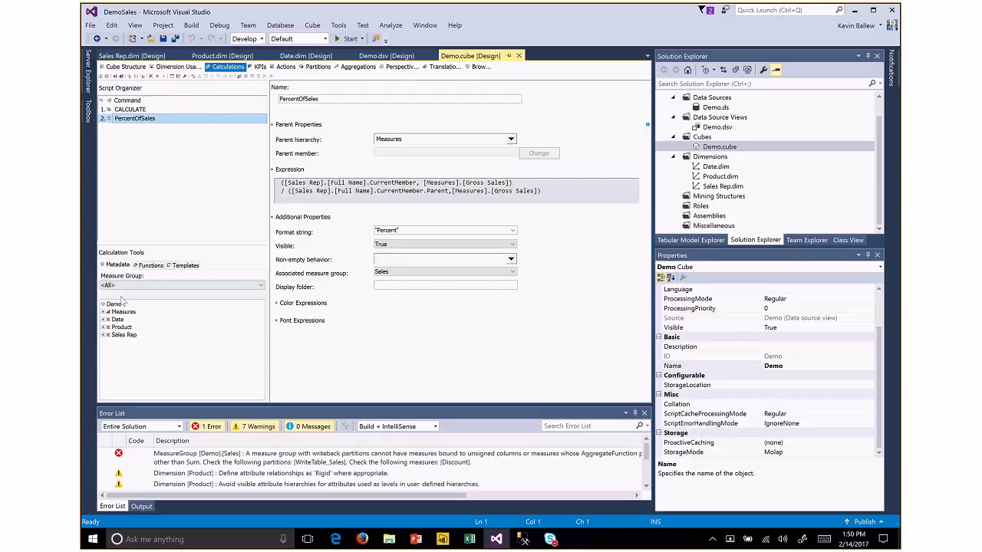
left_click(148, 265)
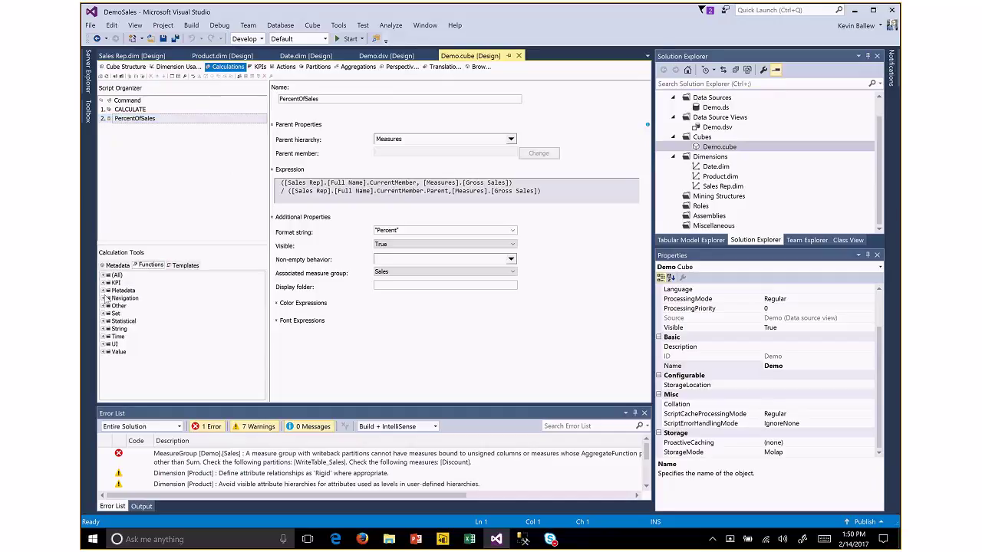
left_click(104, 313)
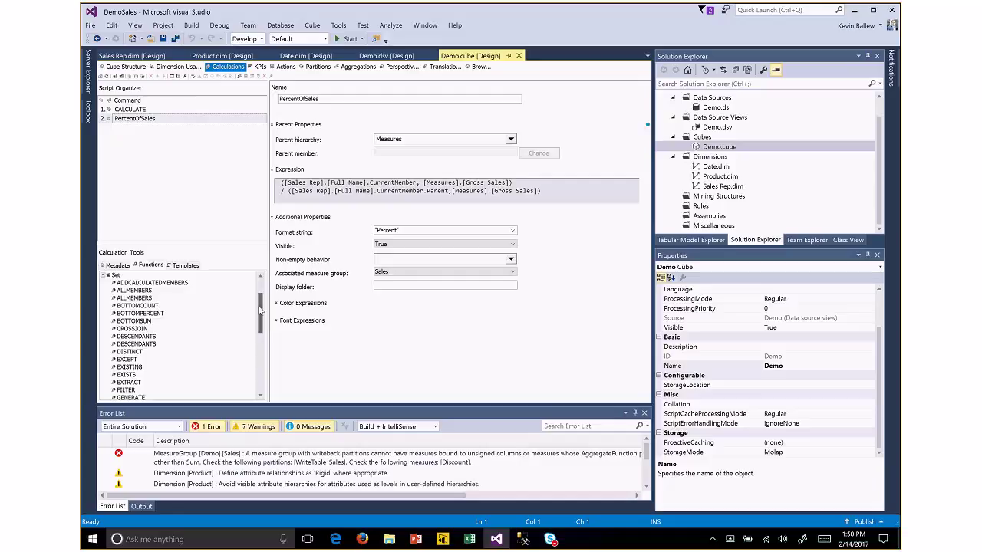
left_click_drag(260, 309, 260, 324)
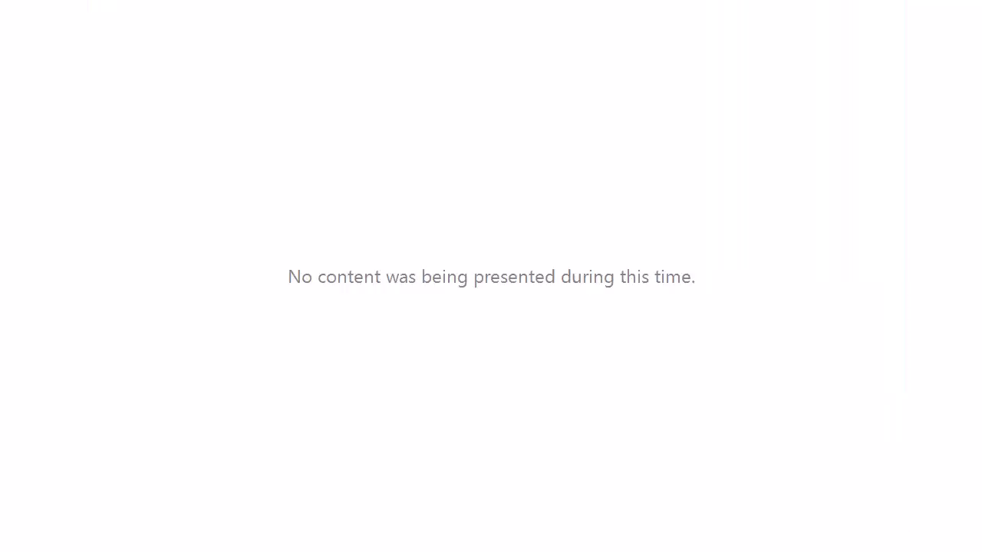
left_click_drag(259, 324, 258, 337)
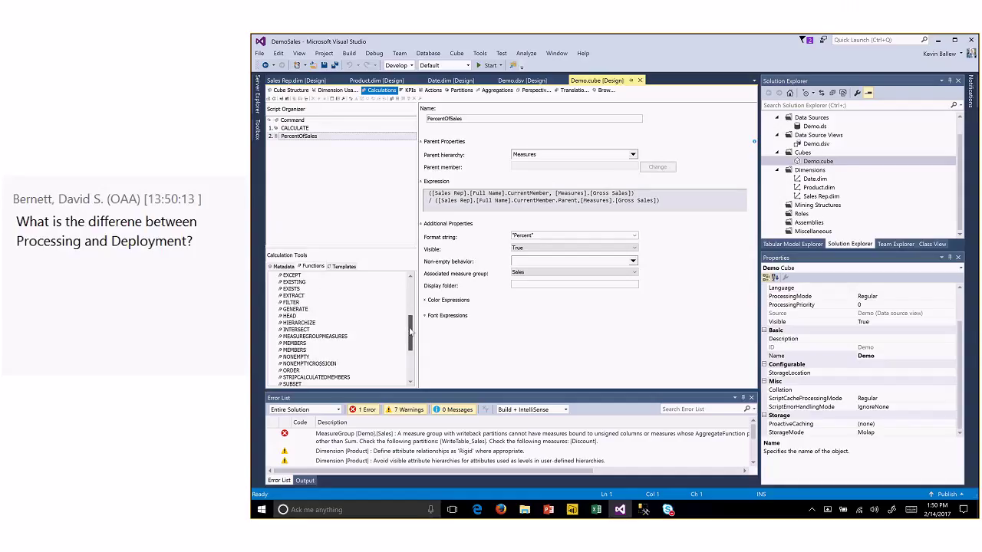
scroll(410, 330, "down", 2)
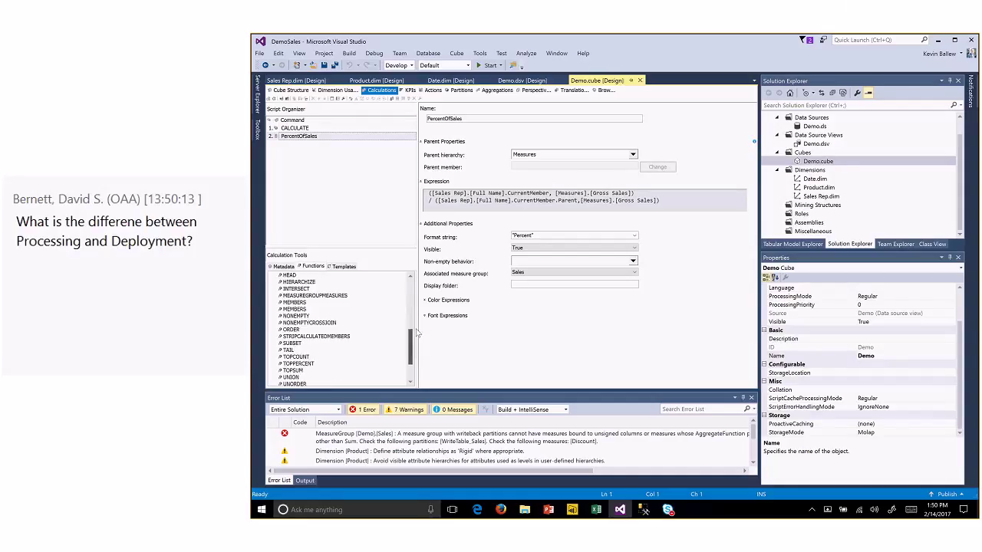
scroll(410, 330, "up", 10)
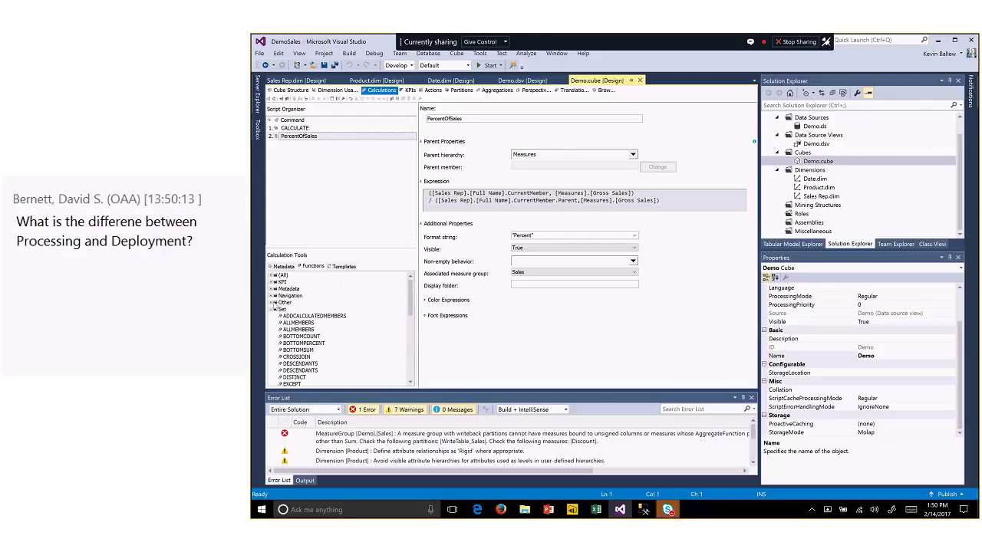
- Expand the Navigation functions and look through them together with the Set functions
left_click(272, 296)
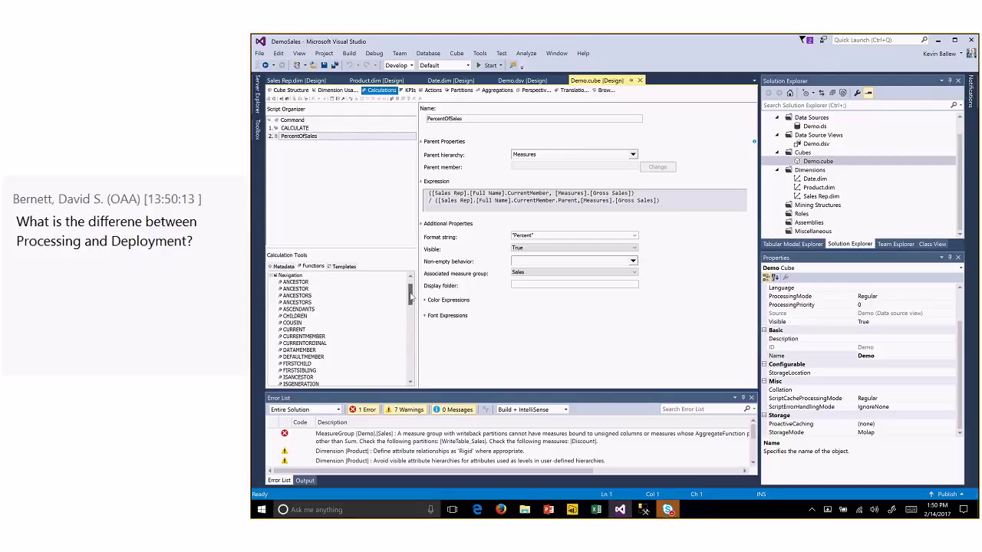
mouse_move(410, 293)
left_mouse_down()
mouse_move(411, 321)
mouse_move(409, 290)
left_mouse_up()
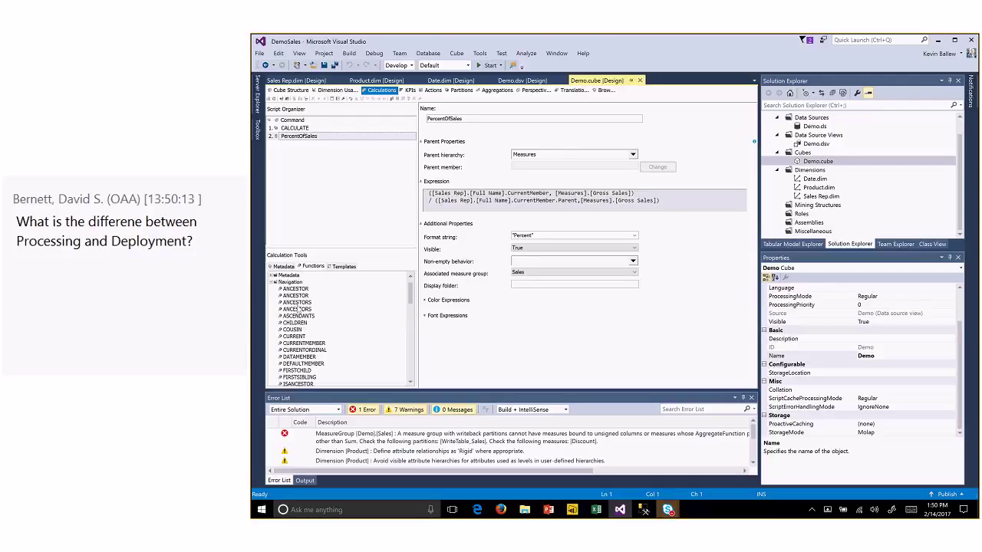
scroll(298, 309, "down", 15)
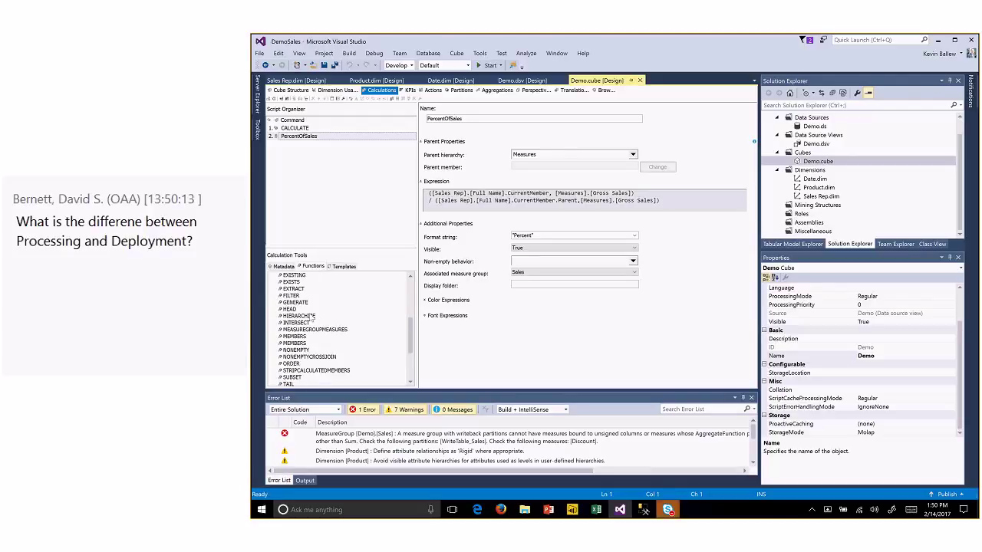
scroll(336, 352, "down", 2)
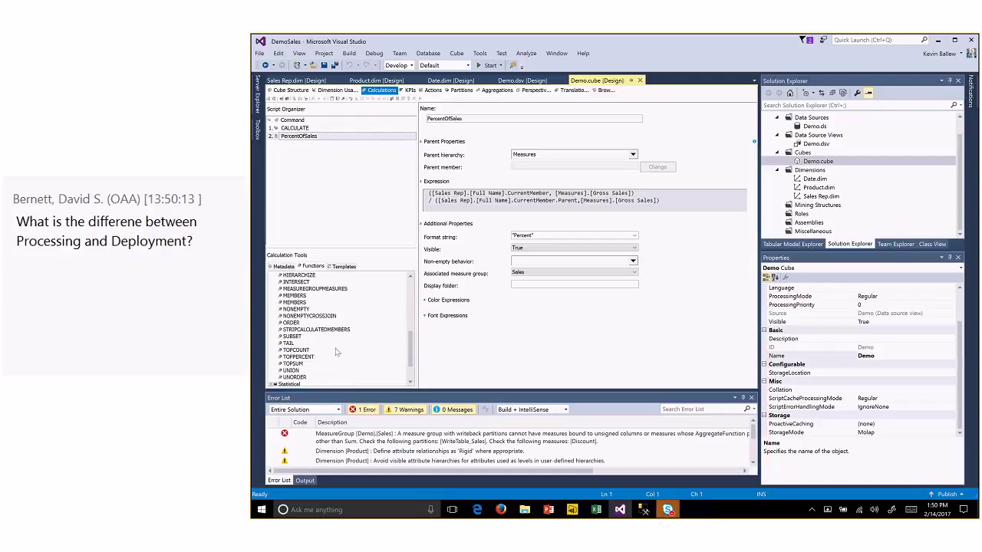
scroll(338, 342, "down", 2)
scroll(342, 332, "up", 10)
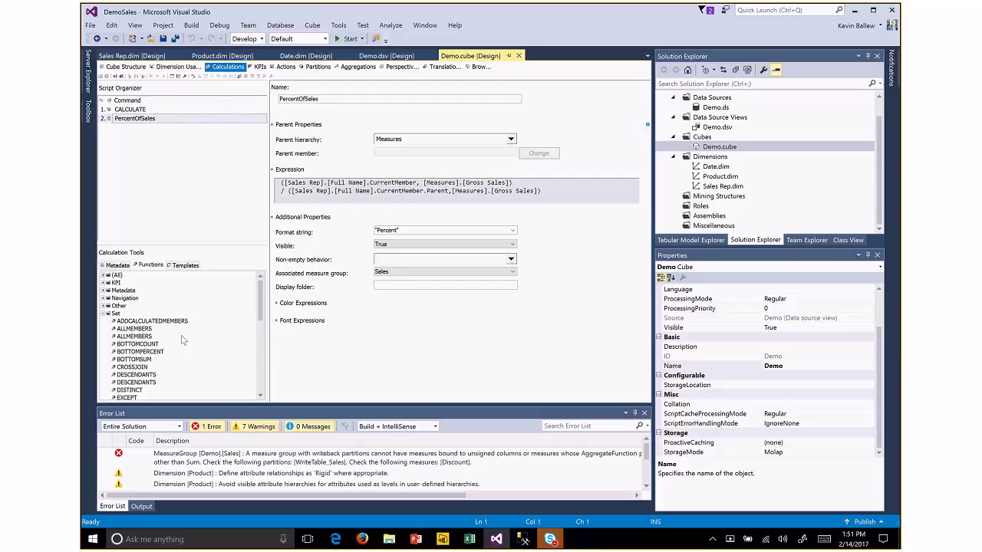
scroll(175, 307, "down", 4)
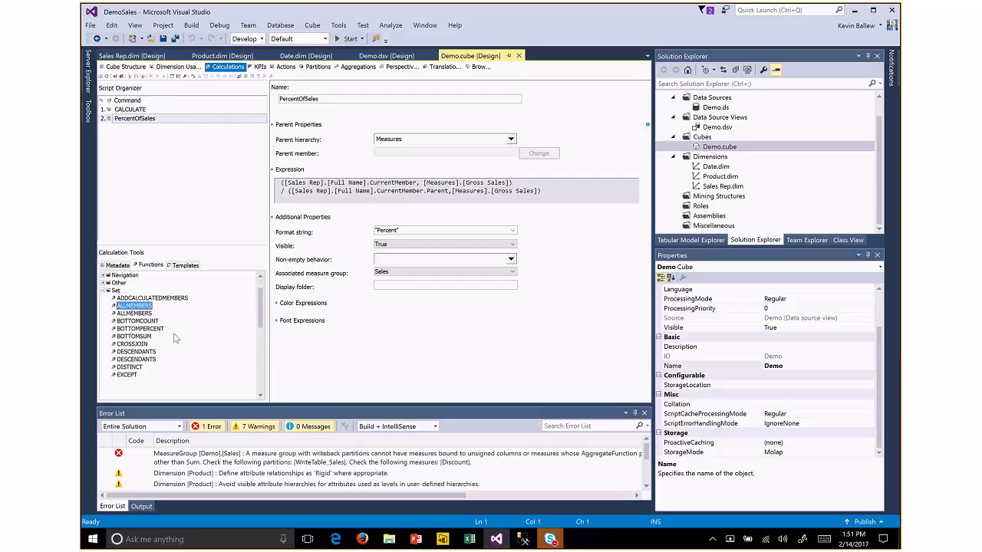
scroll(173, 335, "up", 4)
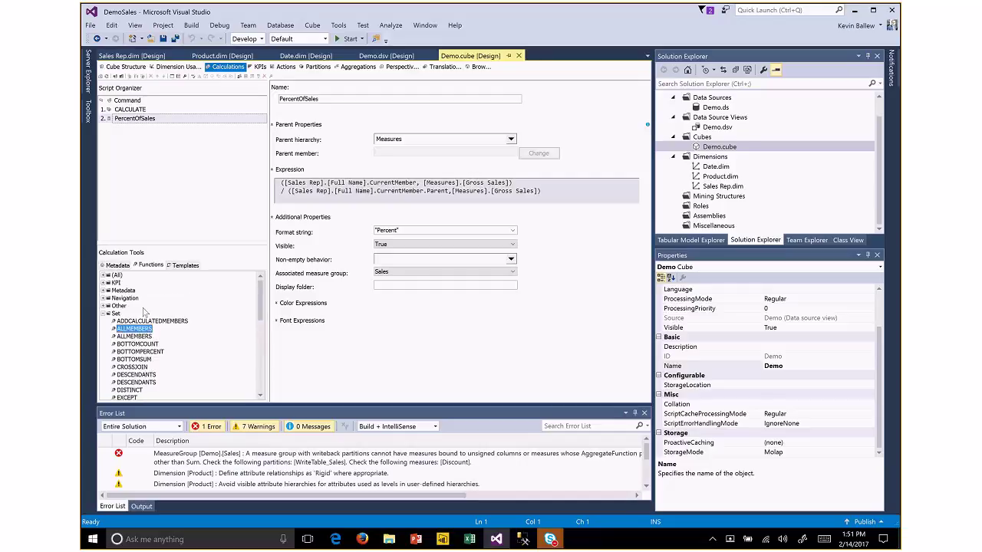
- Expand the complete list of calculation functions, look through it and select PERIODSTODATE
left_click(104, 275)
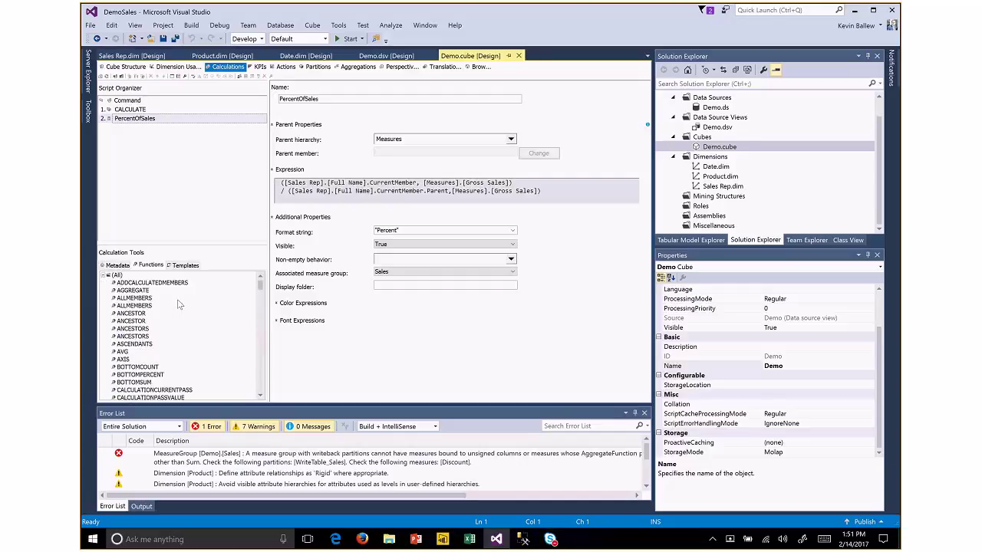
scroll(177, 307, "down", 2)
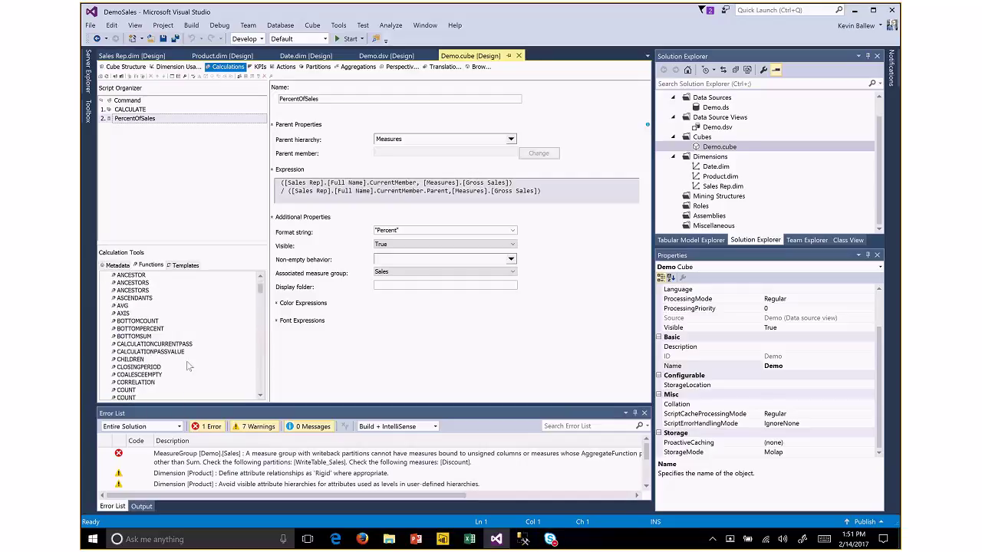
scroll(191, 366, "down", 9)
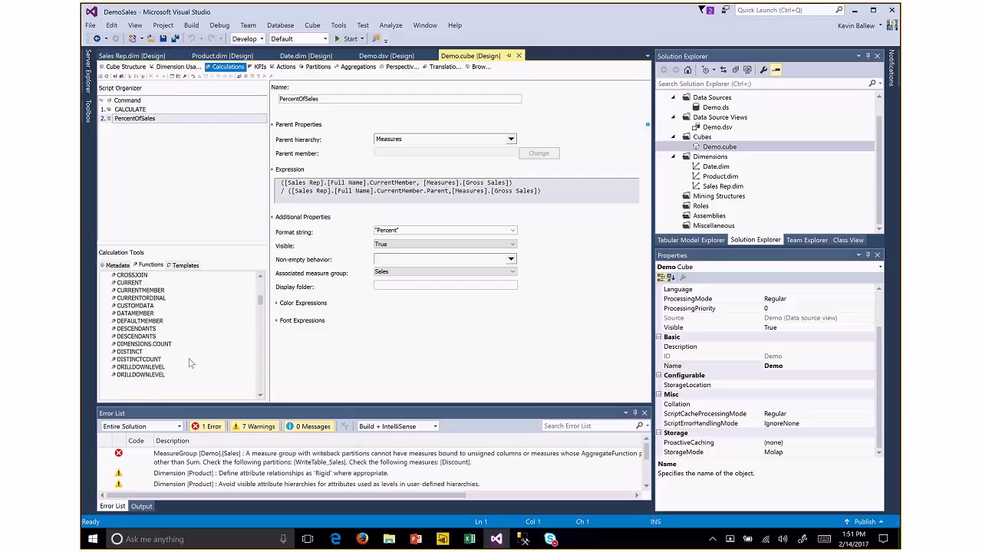
scroll(188, 353, "down", 13)
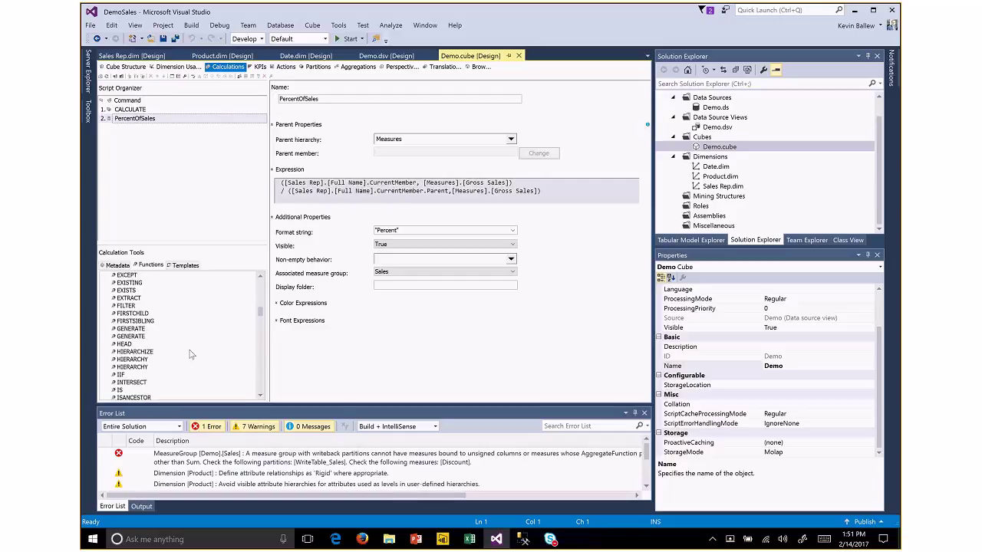
scroll(191, 351, "down", 3)
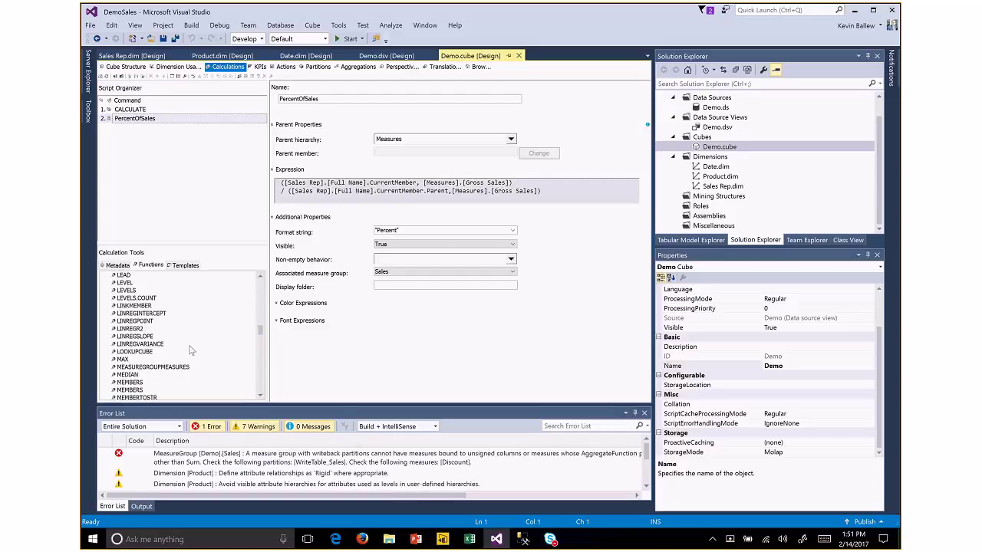
scroll(192, 351, "down", 4)
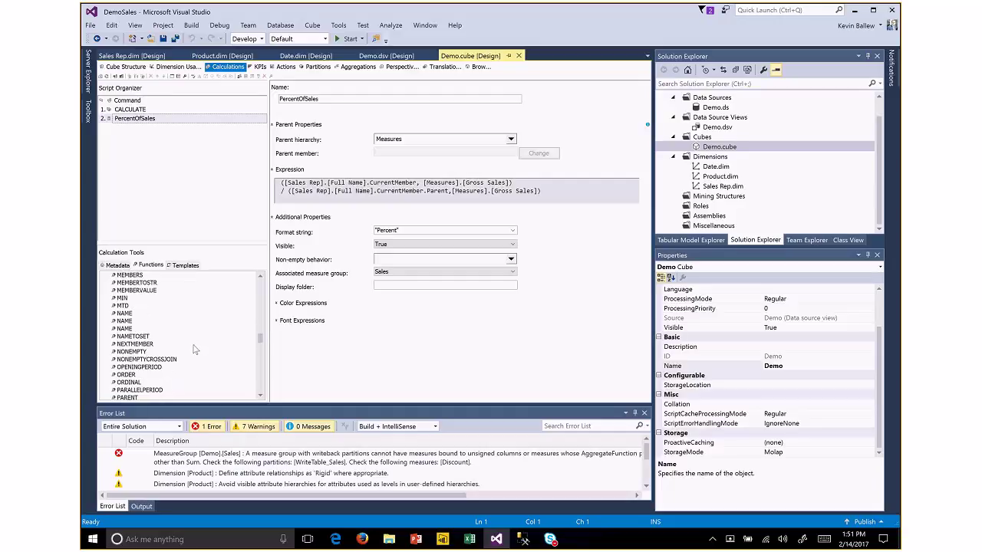
scroll(194, 349, "down", 4)
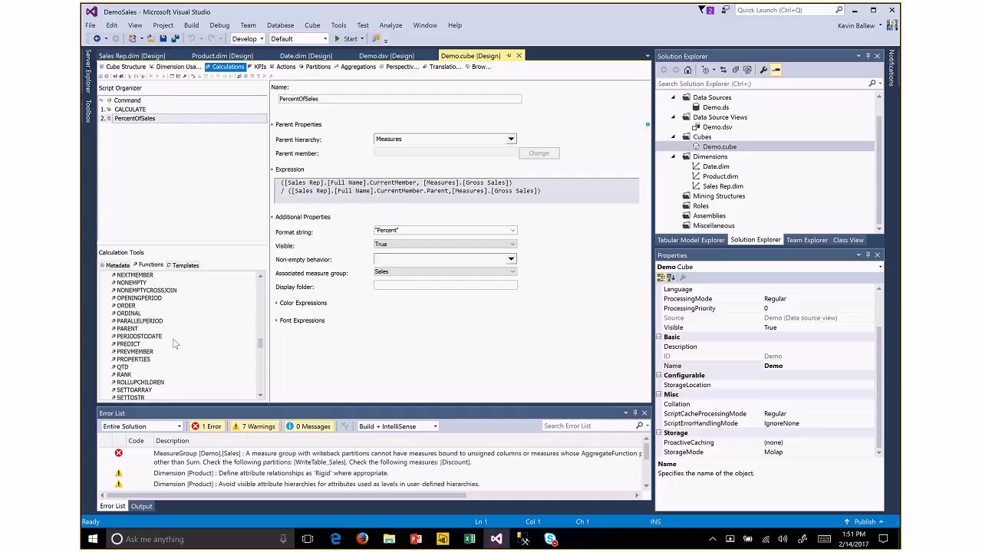
left_click(149, 336)
scroll(194, 348, "down", 5)
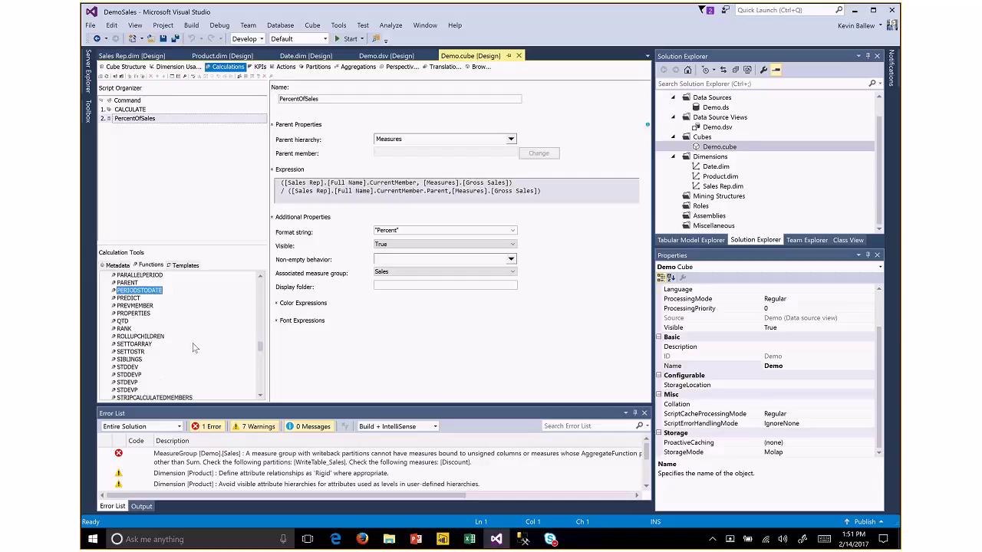
- Select the PARALLELPERIOD function in the complete function list
scroll(194, 348, "up", 3)
scroll(194, 347, "up", 2)
left_click(162, 322)
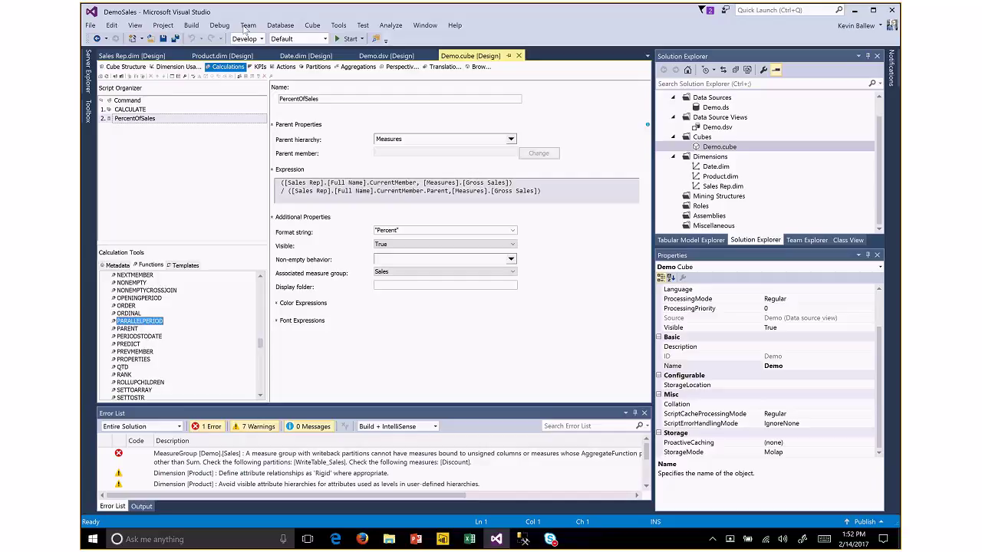
- Review the cube's SalesPerformance KPI definition, and view the Total Forecast Sales KPI in the Reporting Services portal in Edge
left_click(260, 67)
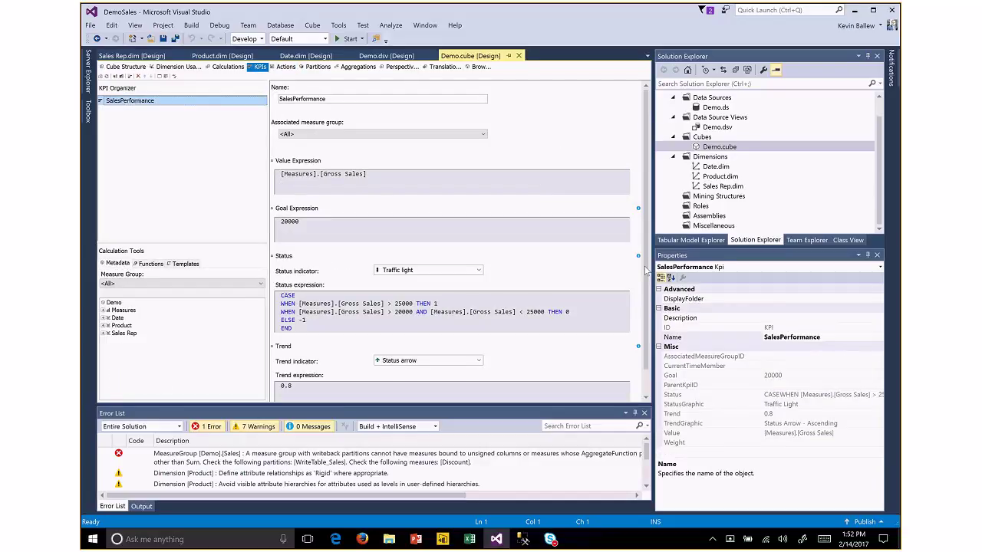
scroll(647, 270, "down", 1)
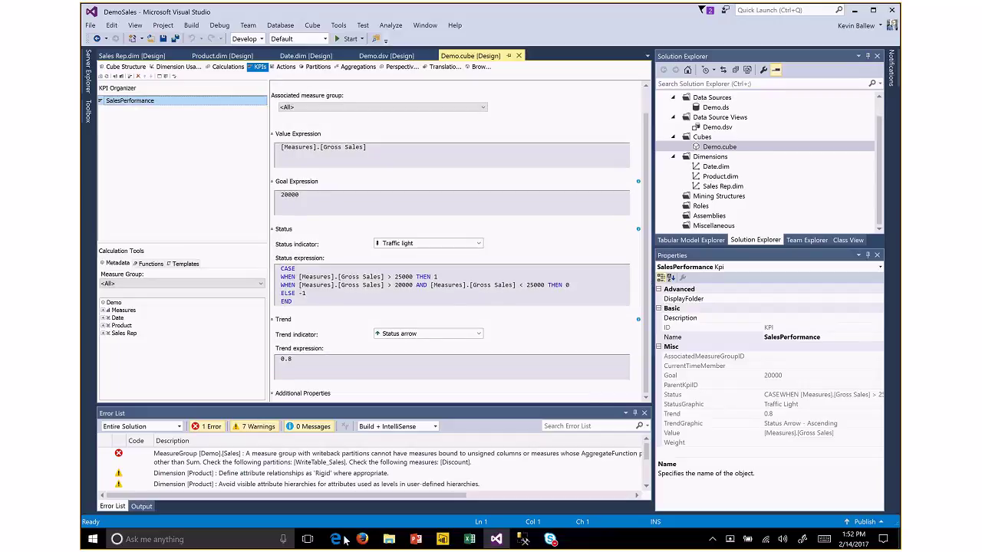
left_click(338, 540)
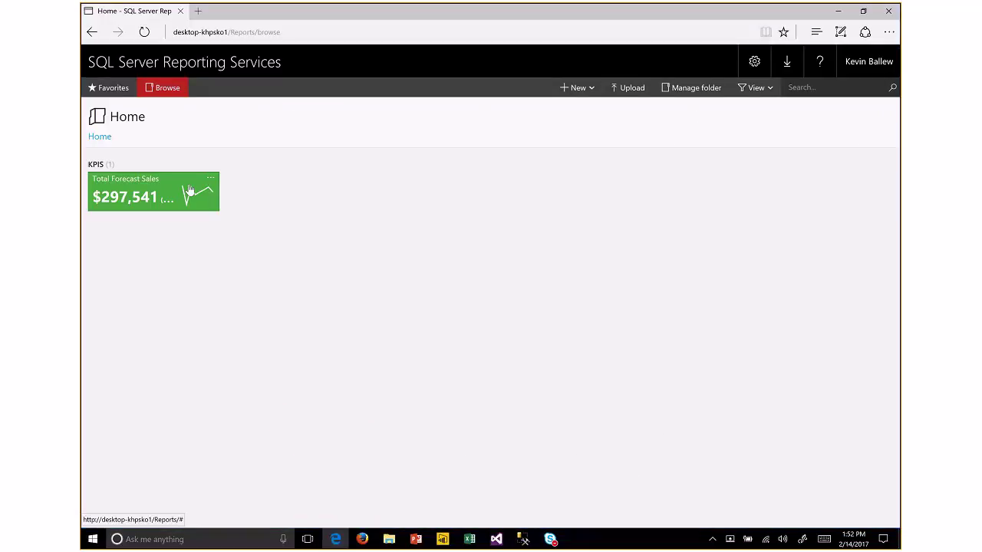
left_click(191, 190)
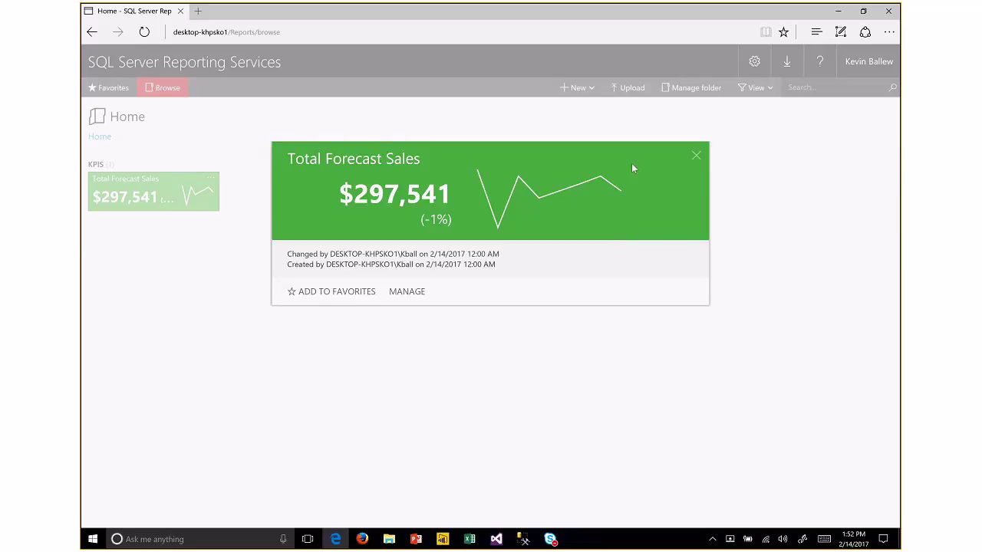
left_click(696, 158)
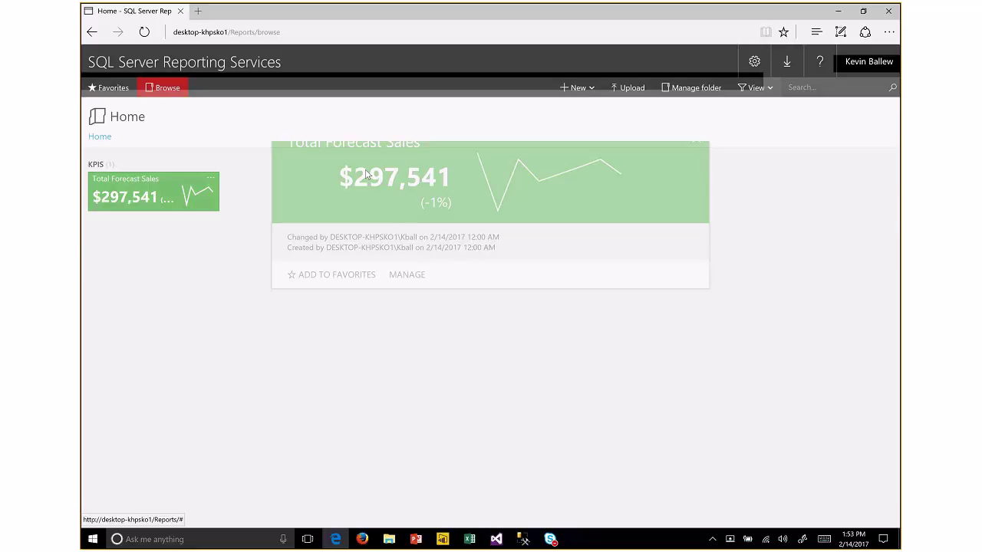
- Change the Total Forecast Sales KPI's visualization to a column chart, apply it, and view the KPI's details from the portal home page
left_click(211, 178)
left_click(239, 240)
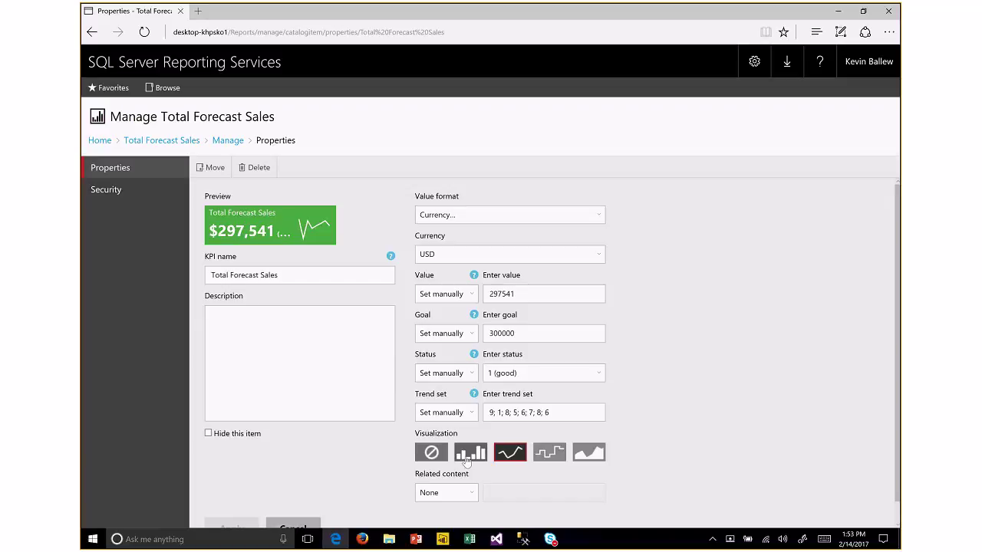
left_click(468, 456)
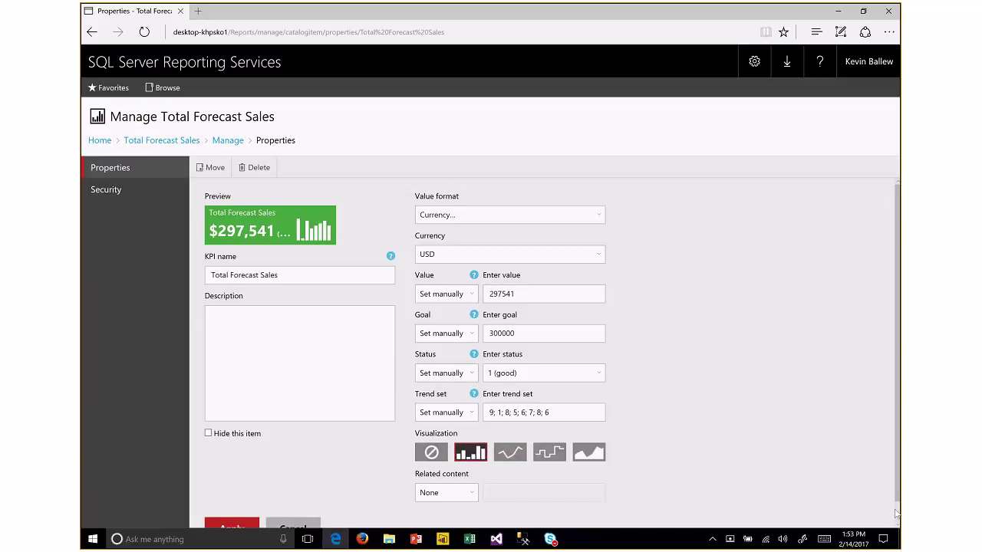
scroll(553, 506, "down", 1)
left_click(226, 508)
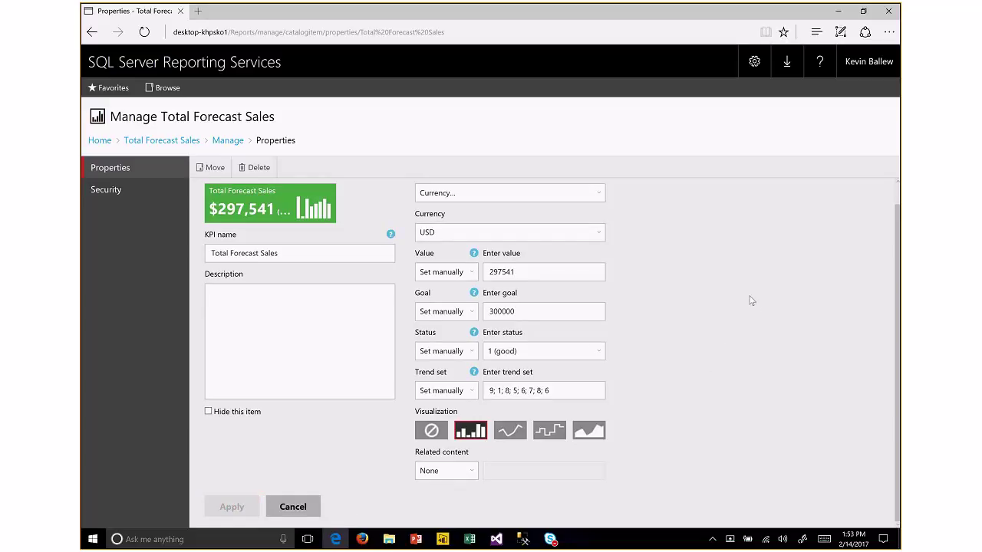
left_click(100, 142)
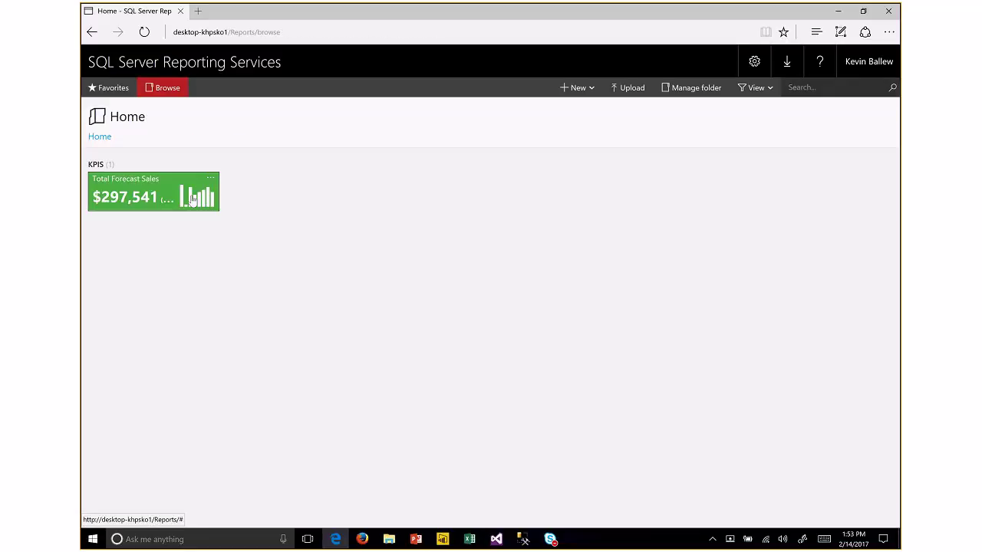
left_click(193, 199)
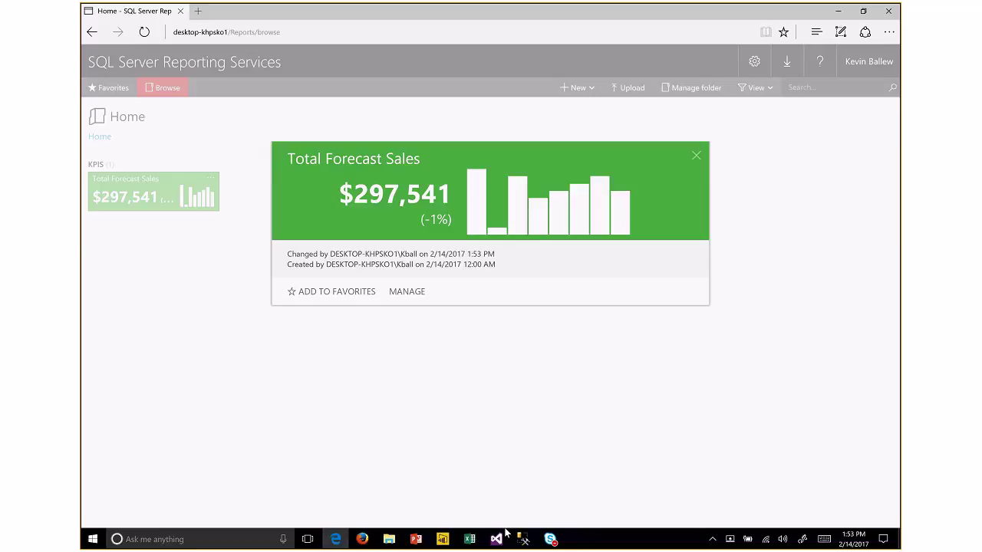
- Check the Skype meeting conversation for questions, close the KPI details, and return to Visual Studio
mouse_move(549, 541)
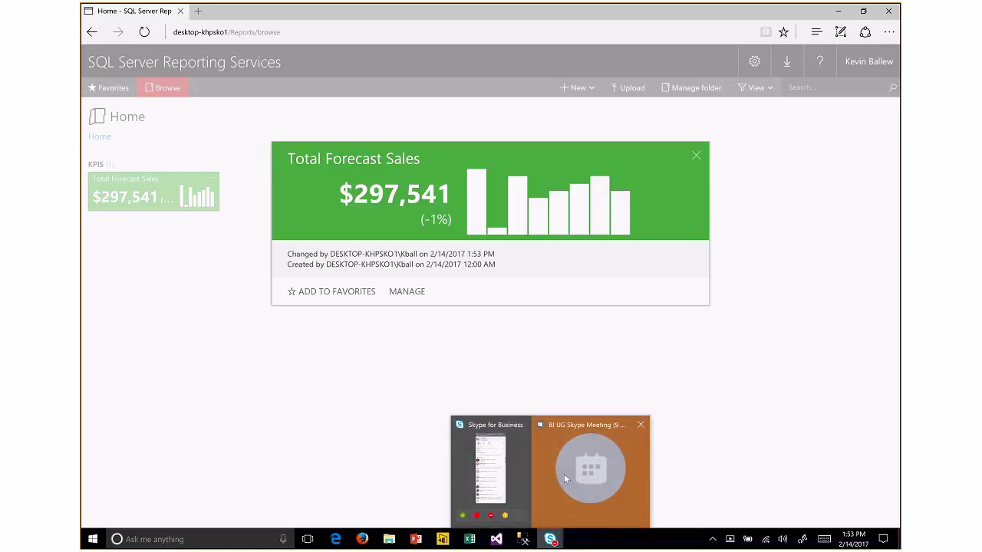
left_click(564, 474)
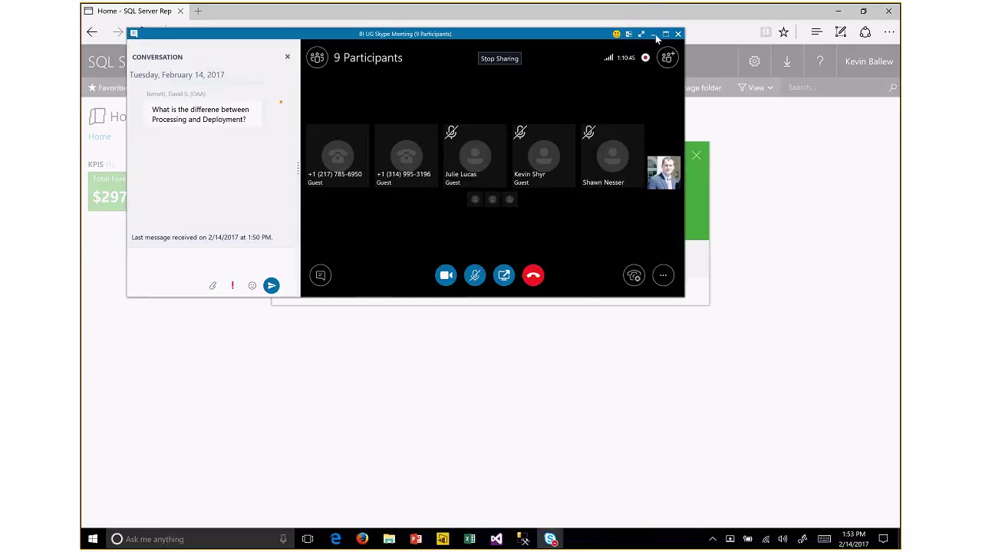
left_click(654, 34)
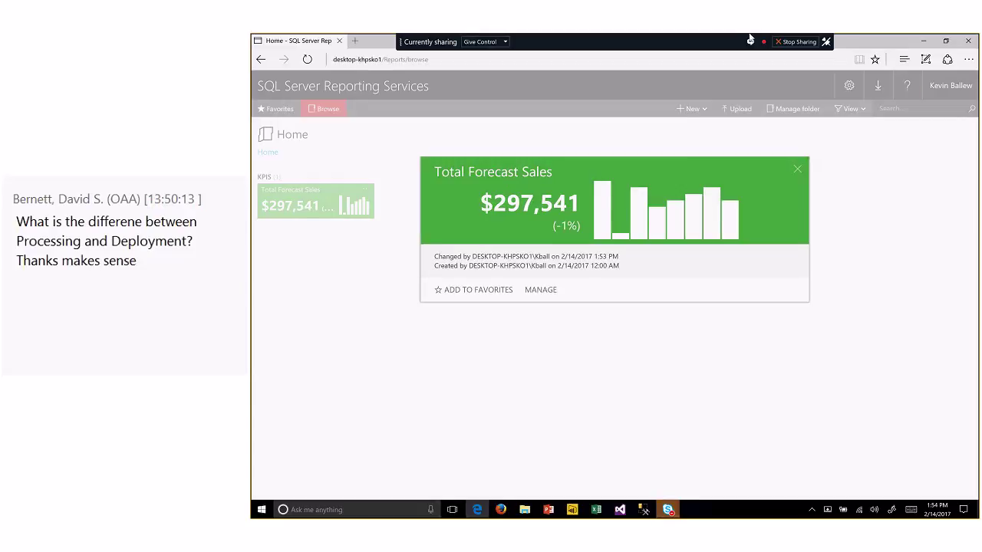
left_click(918, 228)
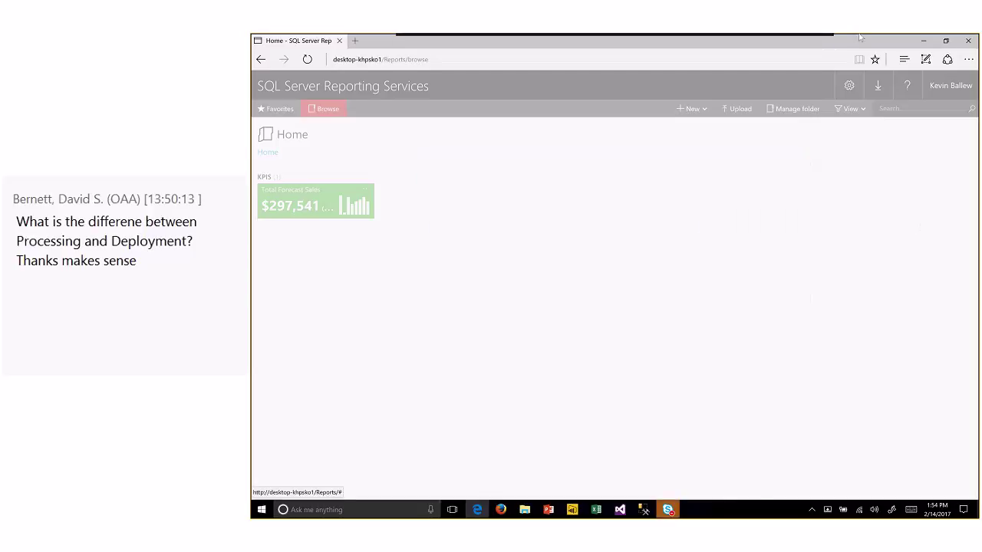
left_click(924, 40)
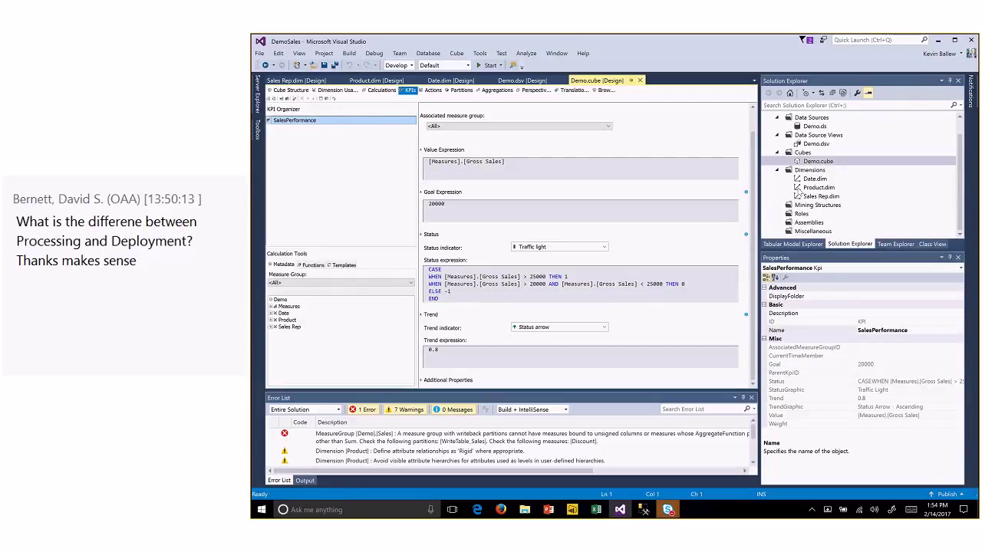
- Inspect the writeback settings of the cube's WriteTable_Sales partition and cancel without disabling writeback
mouse_move(669, 36)
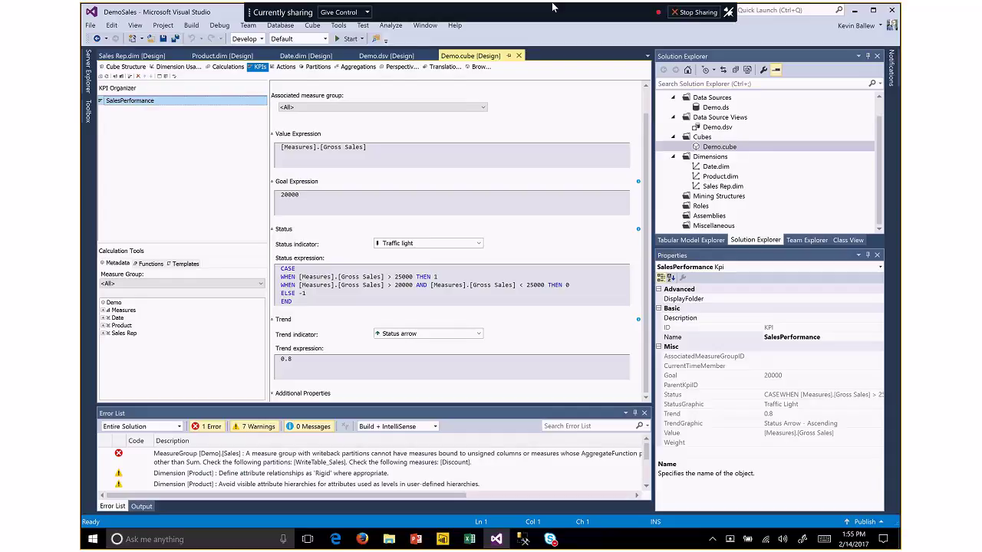
left_click(318, 67)
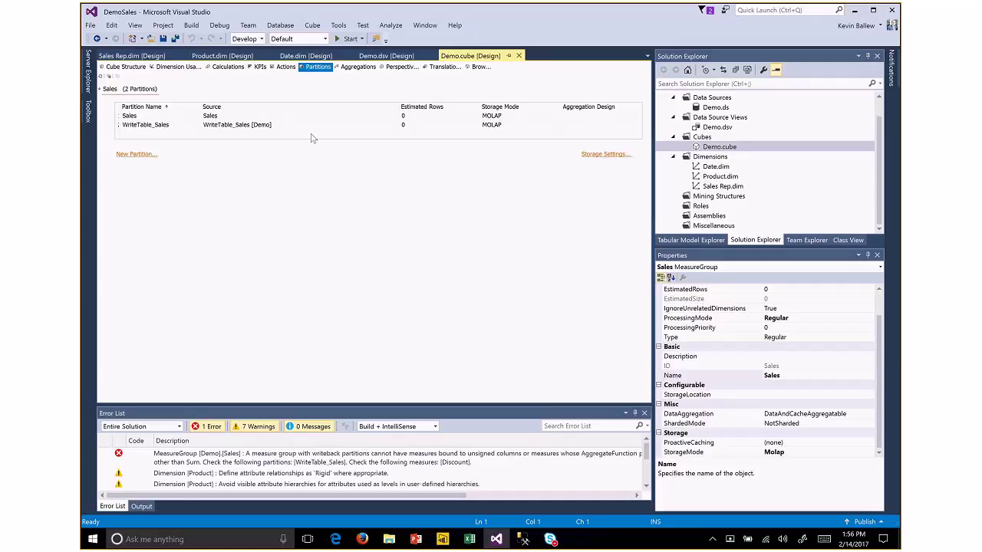
left_click(121, 128)
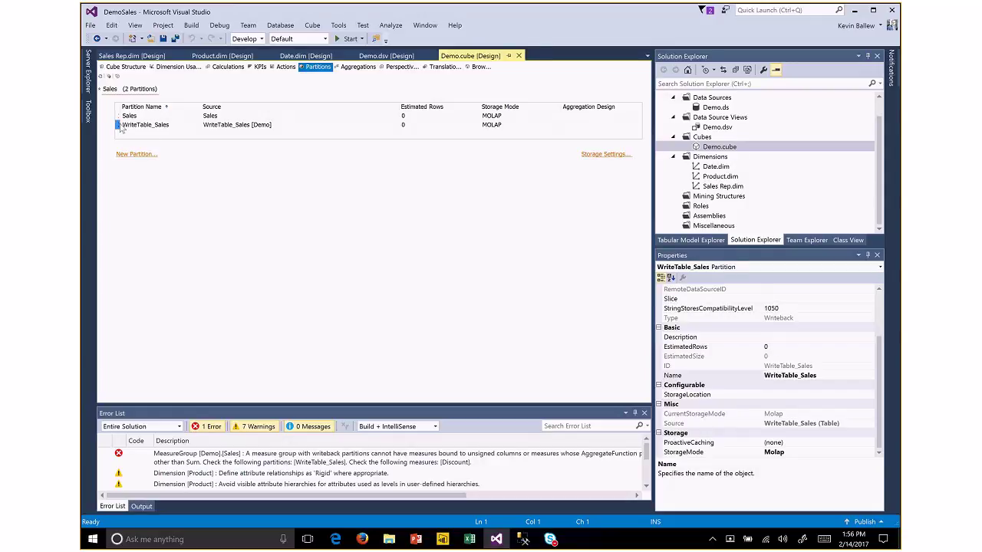
right_click(121, 128)
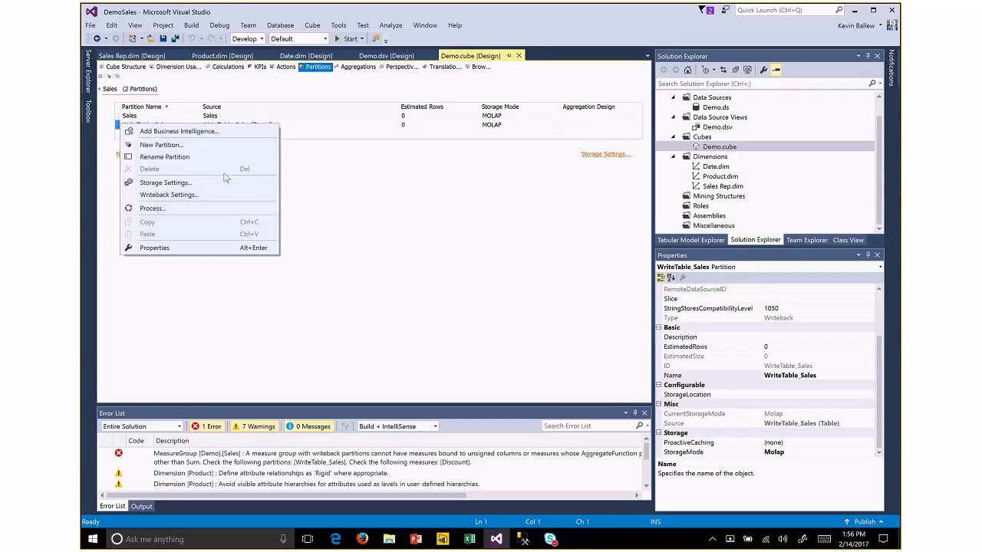
left_click(265, 198)
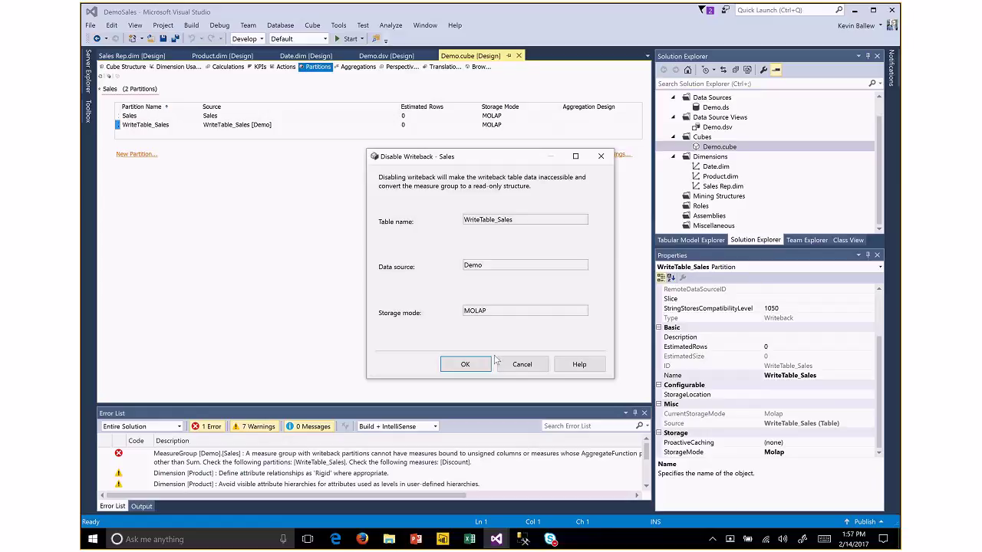
left_click(522, 365)
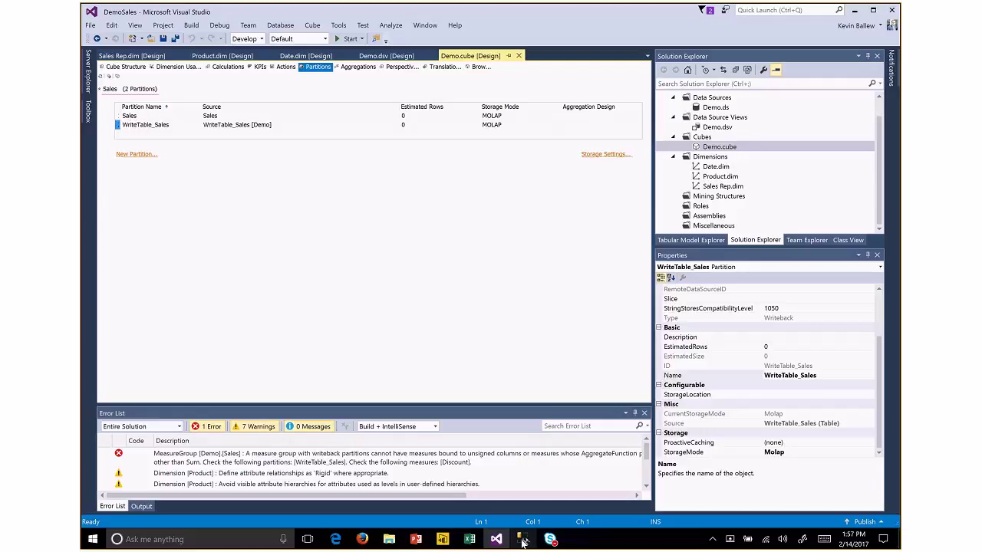
- Switch to SQL Server Management Studio and query the top 1000 rows of dbo.WriteTable_Sales in the Demo database
left_click(523, 541)
left_click(192, 292)
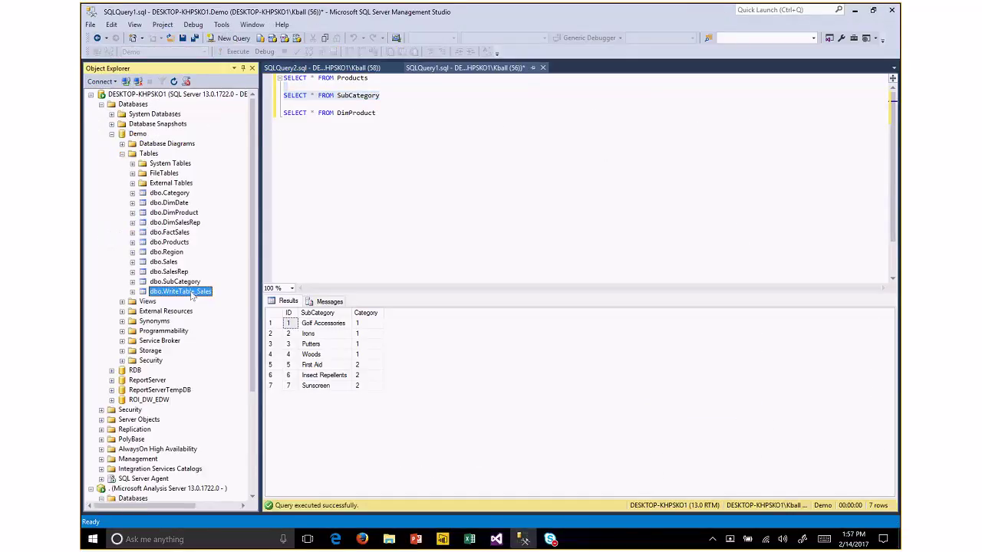
right_click(192, 296)
left_click(238, 299)
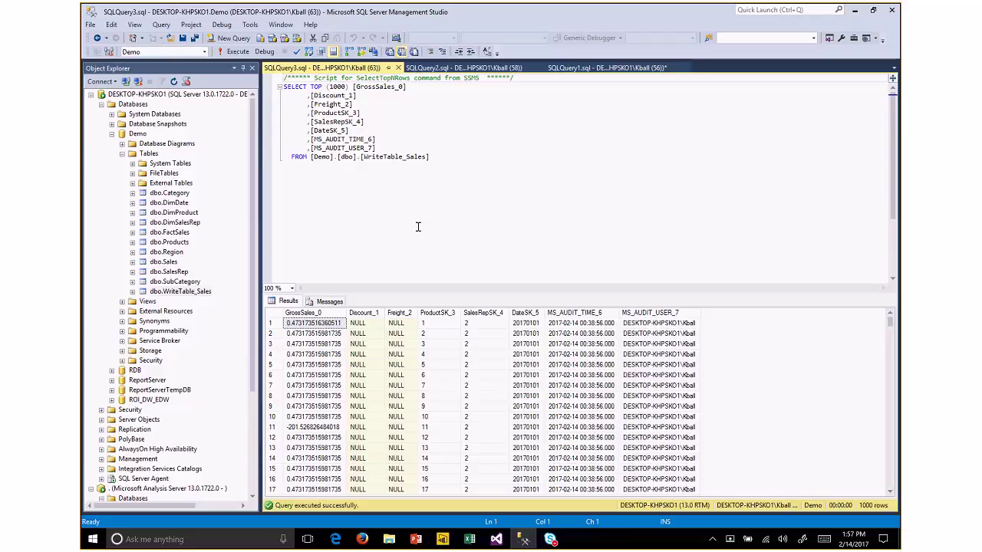
- Switch to Excel and insert a PivotTable at A1 of Sheet1 using the workbook's existing localhost DemoSales Demo connection
left_click(469, 539)
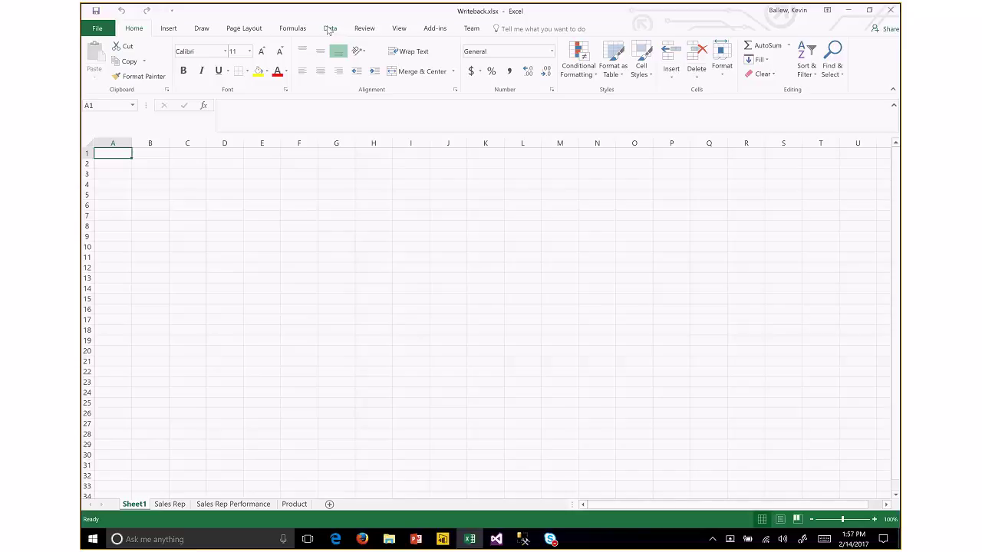
left_click(329, 29)
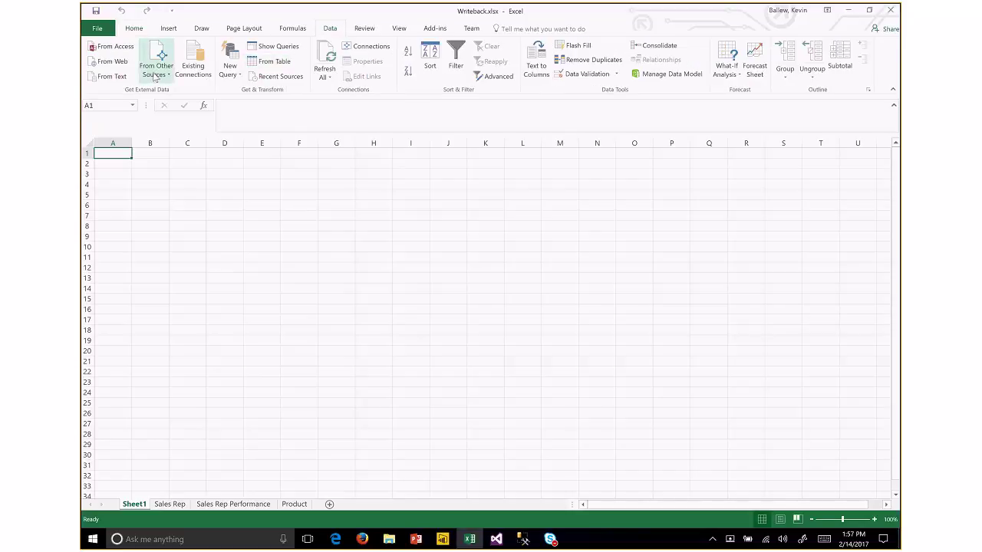
left_click(201, 65)
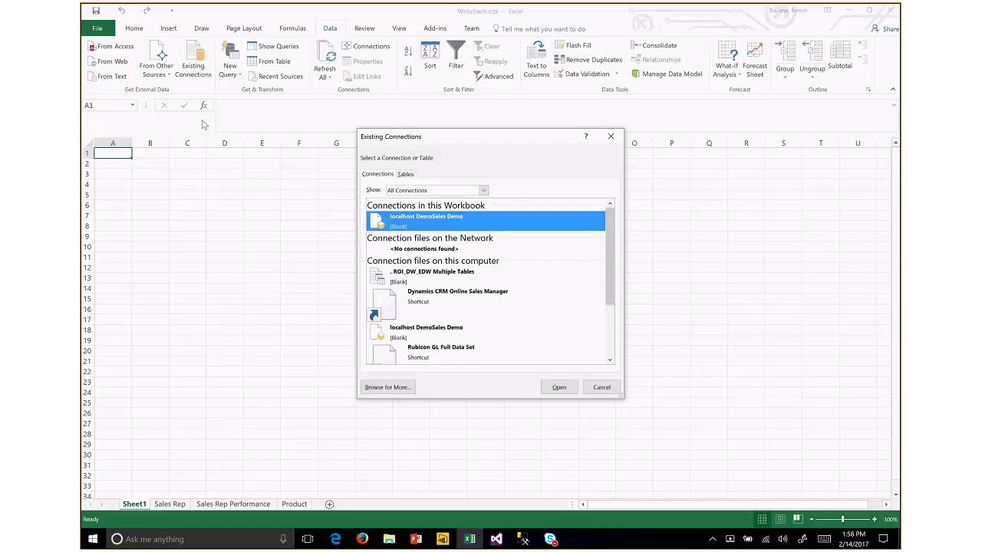
double_click(466, 223)
key("Return")
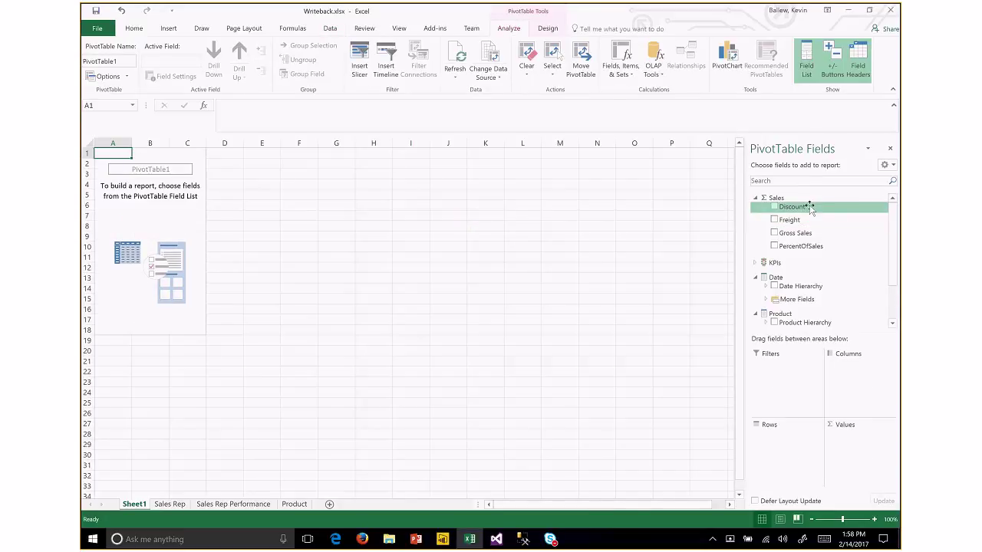
- Look through the PivotTable's KPI and dimension fields and add the Sales Rep Hierarchy as rows
scroll(893, 218, "down", 1)
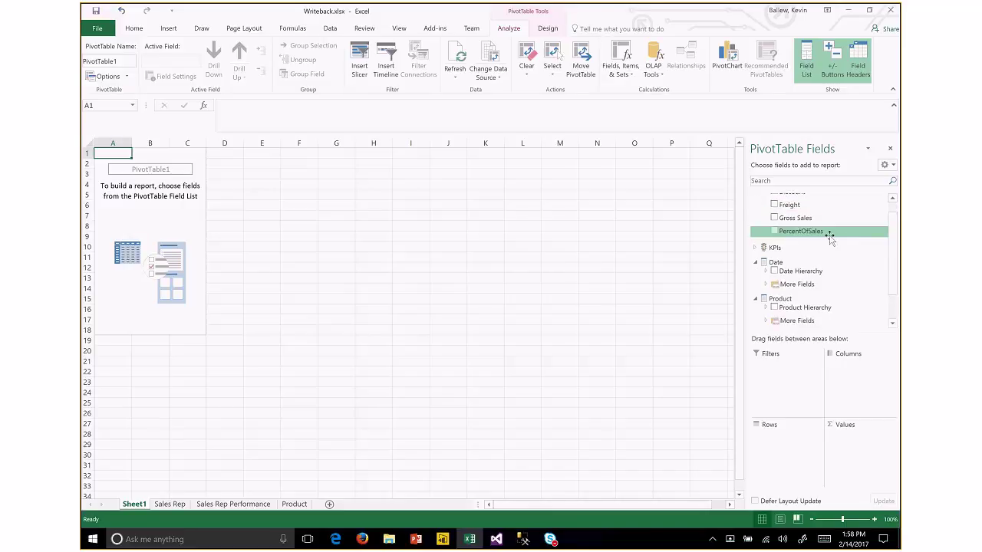
left_click(755, 248)
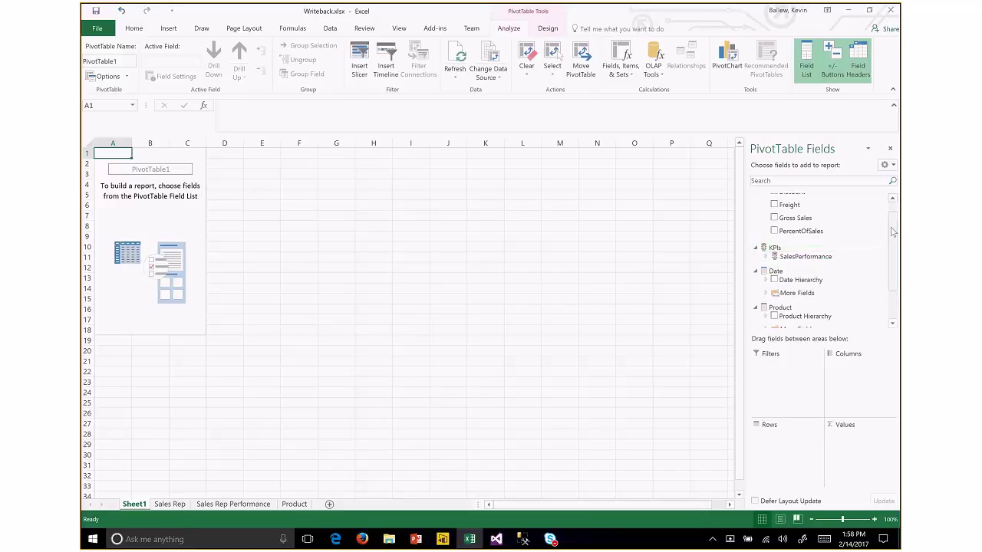
scroll(892, 230, "down", 3)
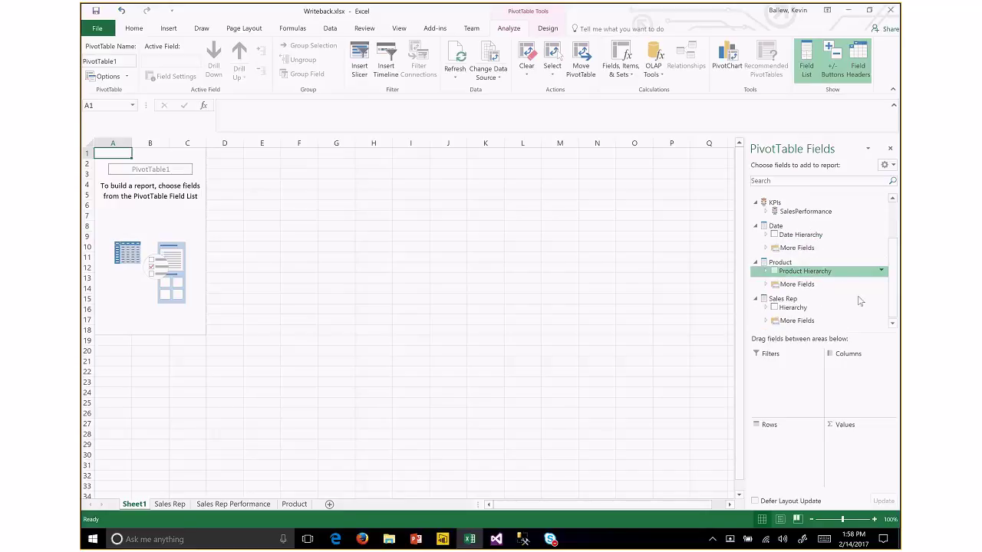
scroll(892, 272, "down", 1)
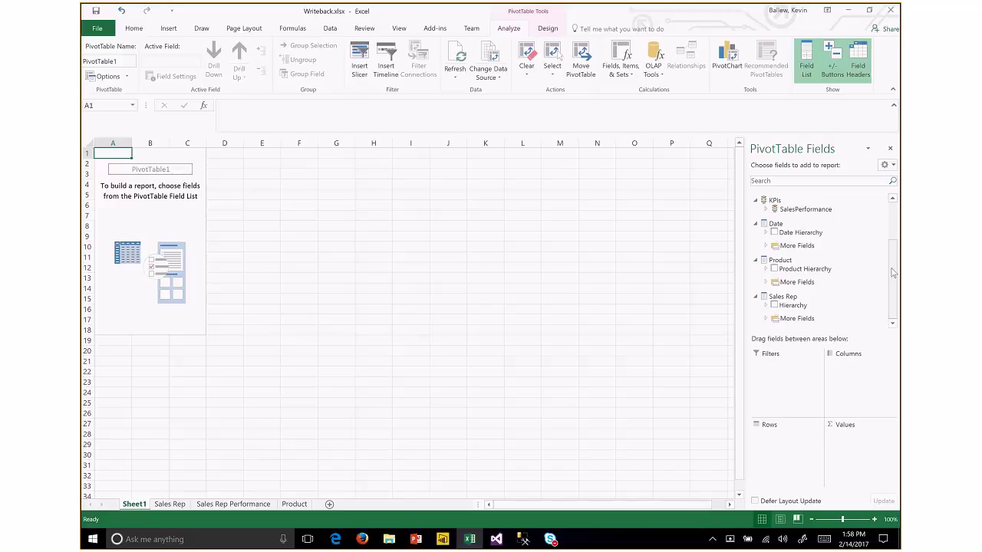
left_click(776, 306)
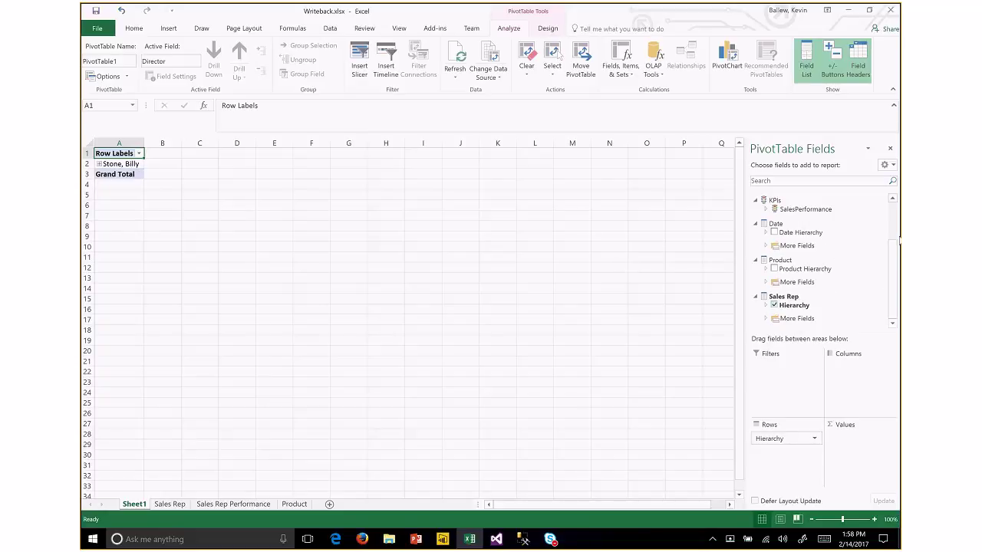
- Add the Gross Sales measure to the PivotTable's values
left_click(896, 218)
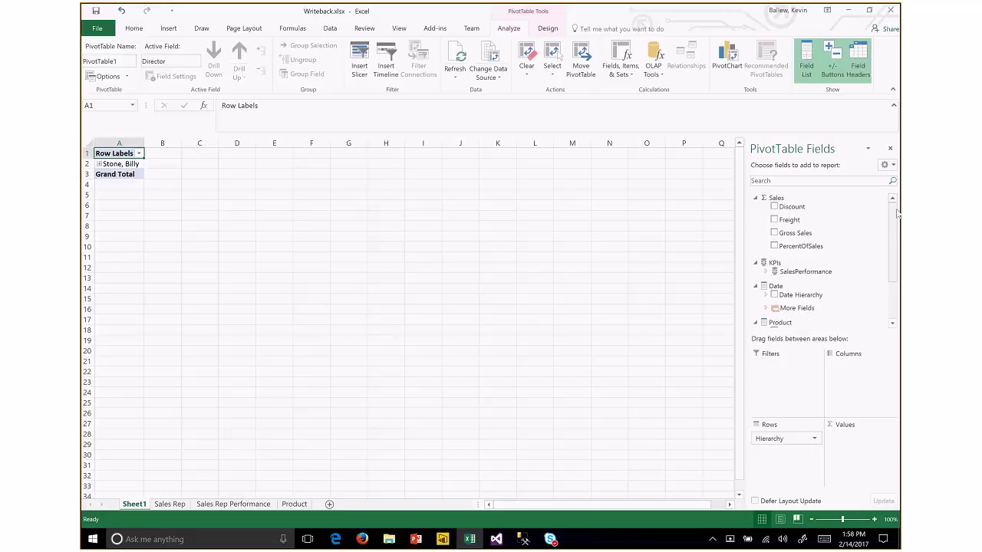
left_click(774, 233)
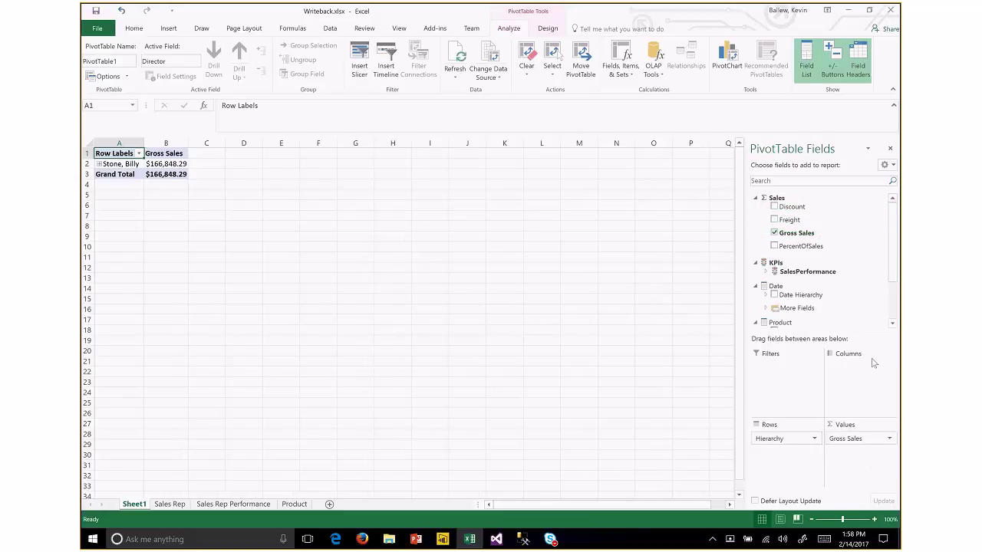
scroll(874, 235, "down", 2)
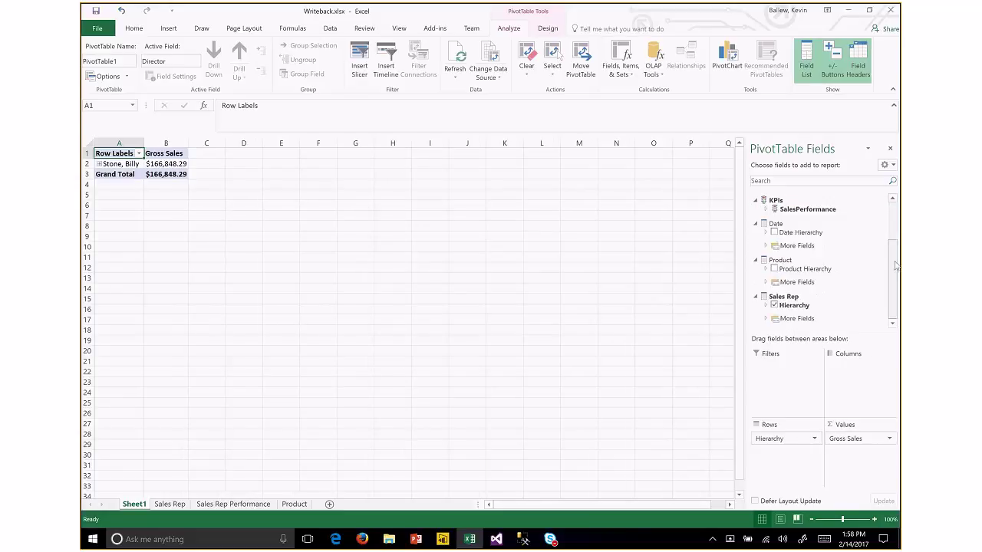
- Add the Date Hierarchy as columns and insert a slicer for the Sales Rep Manager field beside the PivotTable
left_click_drag(793, 232, 861, 380)
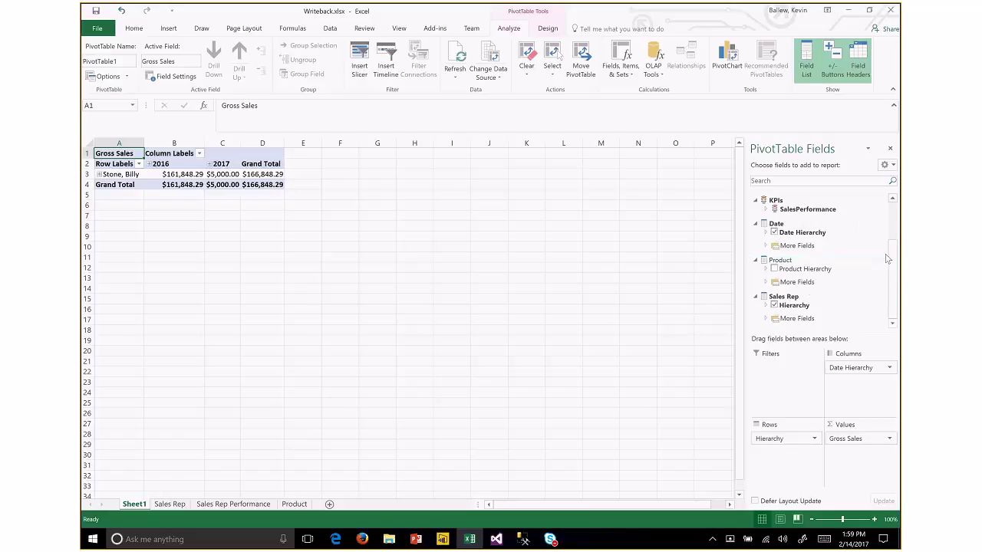
left_click(795, 318)
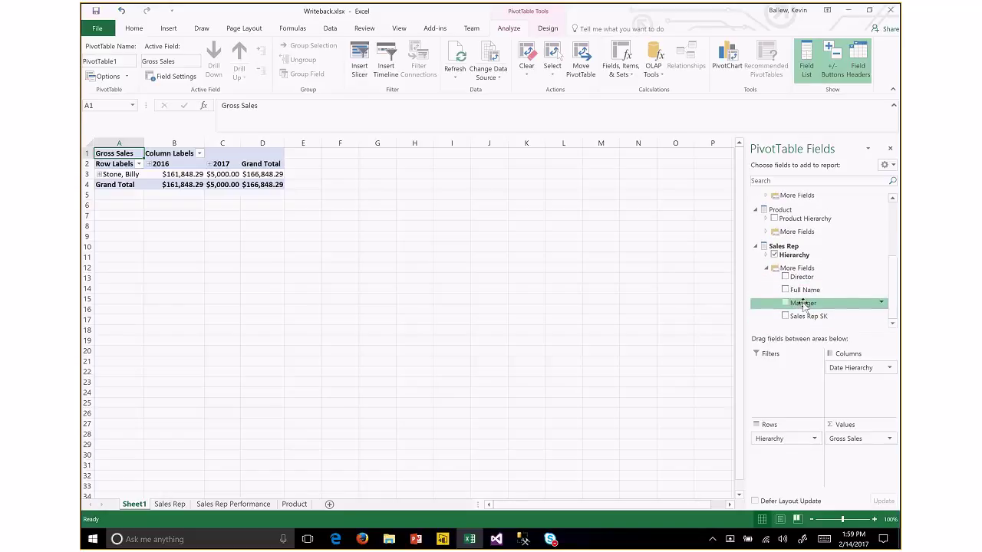
right_click(803, 304)
left_click(772, 358)
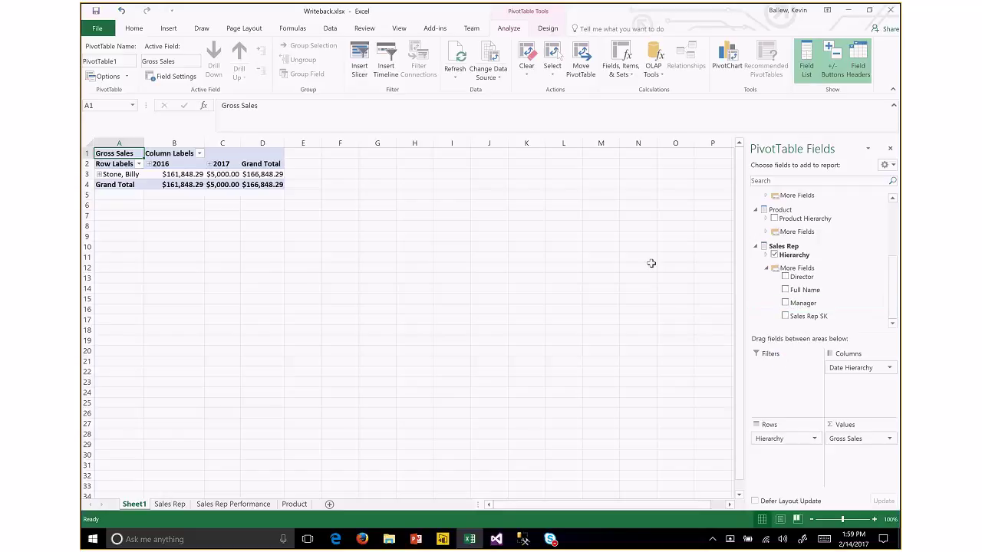
left_click_drag(422, 259, 681, 157)
- Try the Manager slicer on its first manager with the director row expanded, and clear the slicer filter
left_click(699, 180)
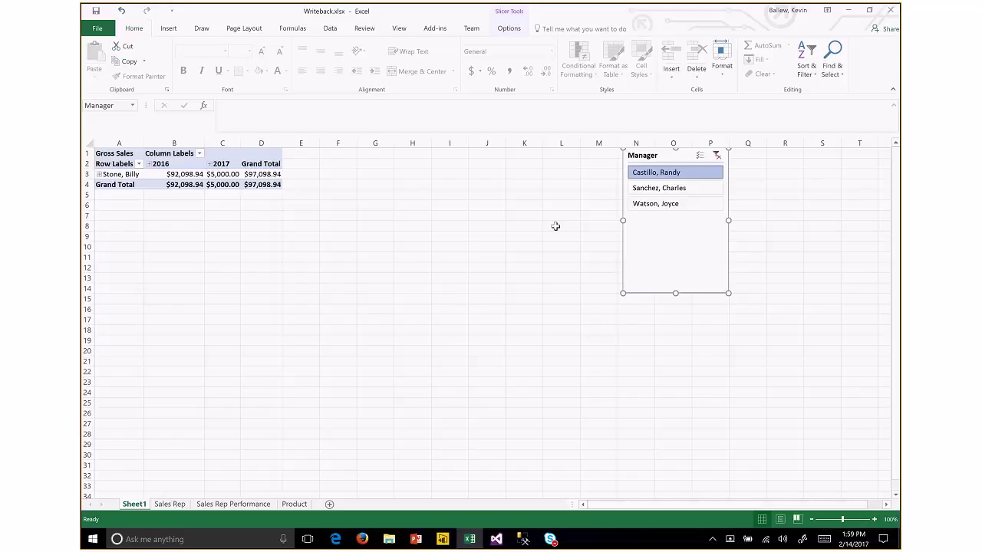
left_click(99, 174)
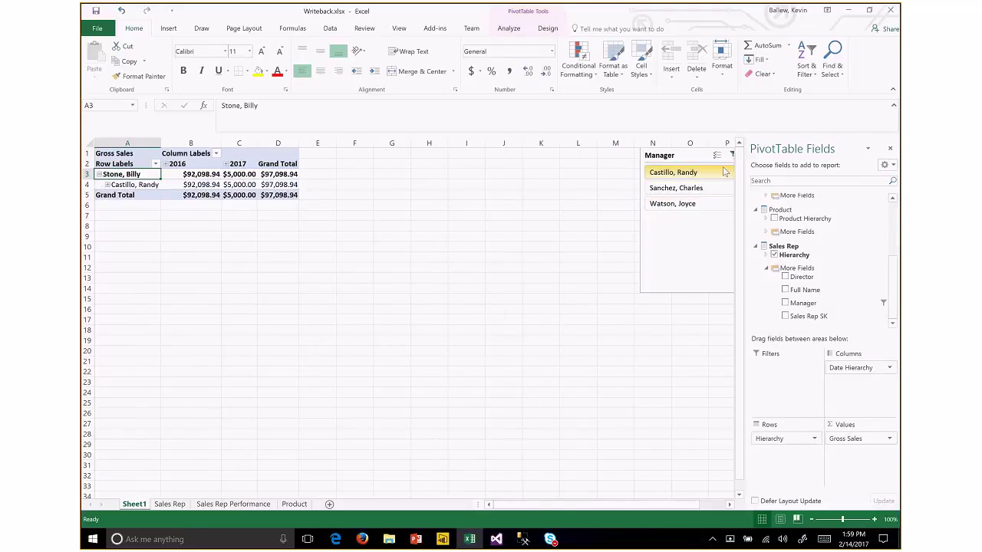
left_click_drag(690, 154, 643, 161)
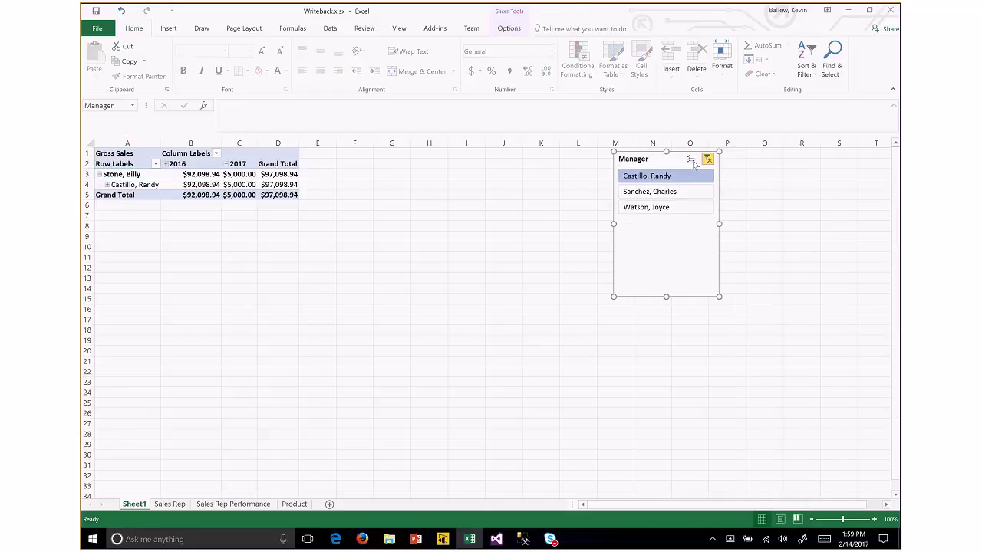
left_click(708, 159)
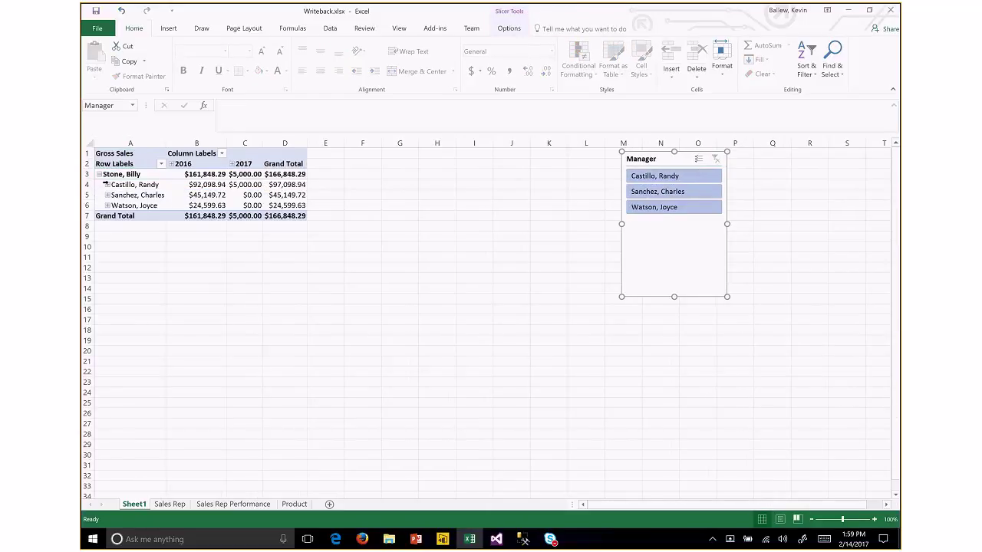
- Expand all three managers to their sales reps and expand 2016 into its months
left_click(102, 181)
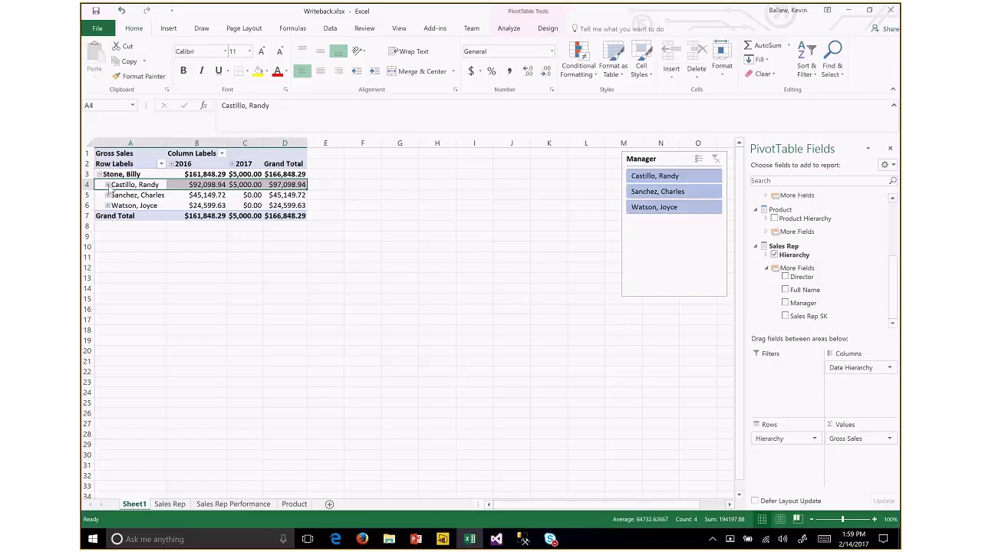
left_click(108, 184)
left_click(107, 226)
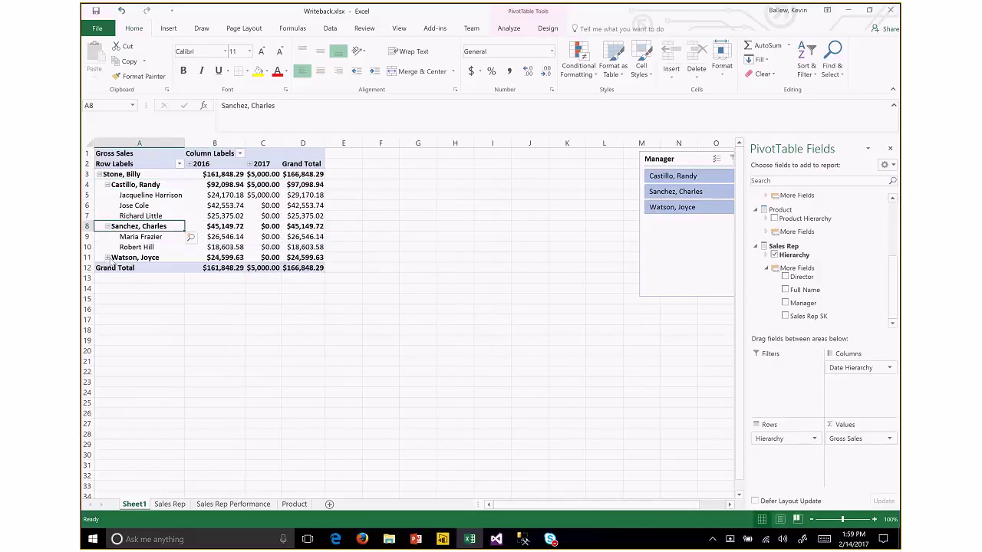
left_click(109, 260)
left_click(107, 258)
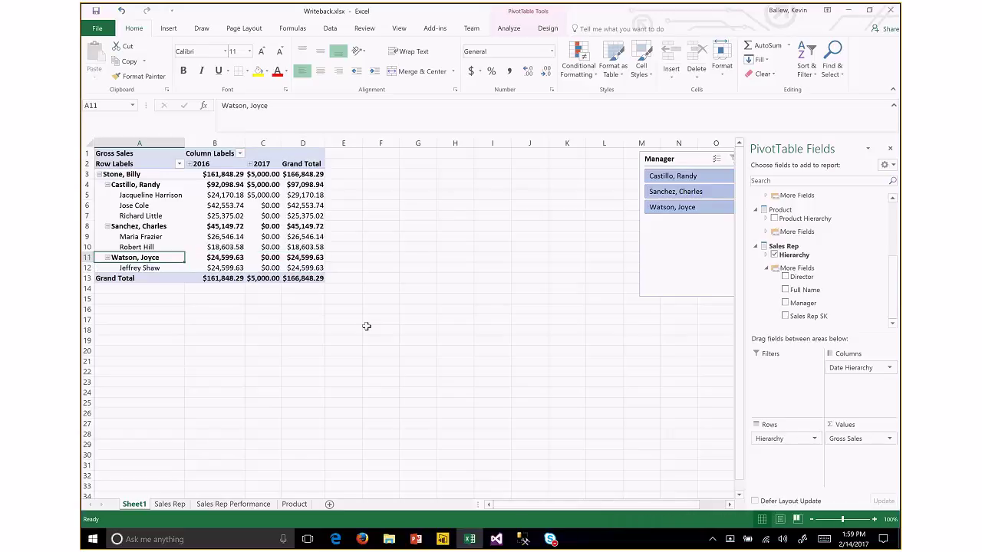
left_click(188, 164)
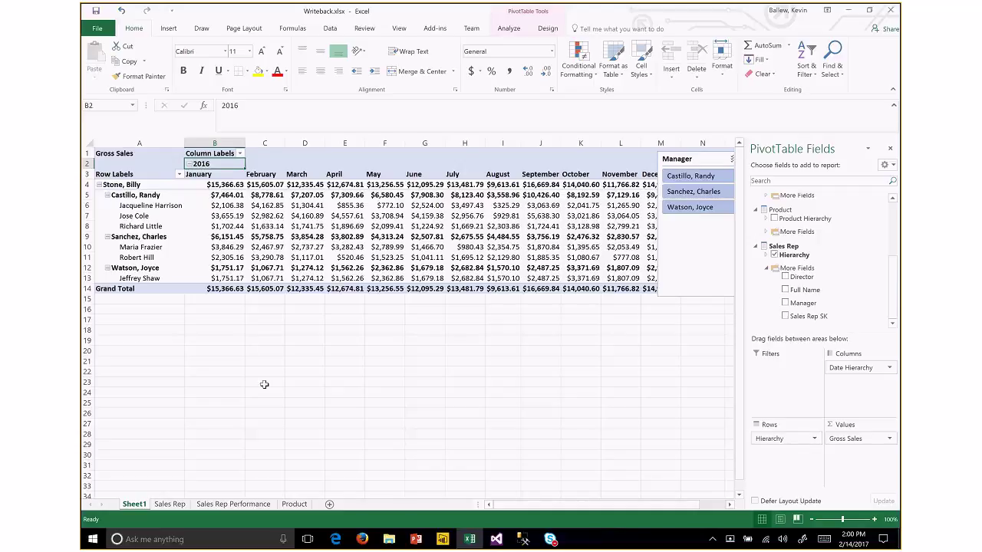
- Look through the PivotTables on the Sales Rep, Sales Rep Performance and Product sheets
left_click(170, 505)
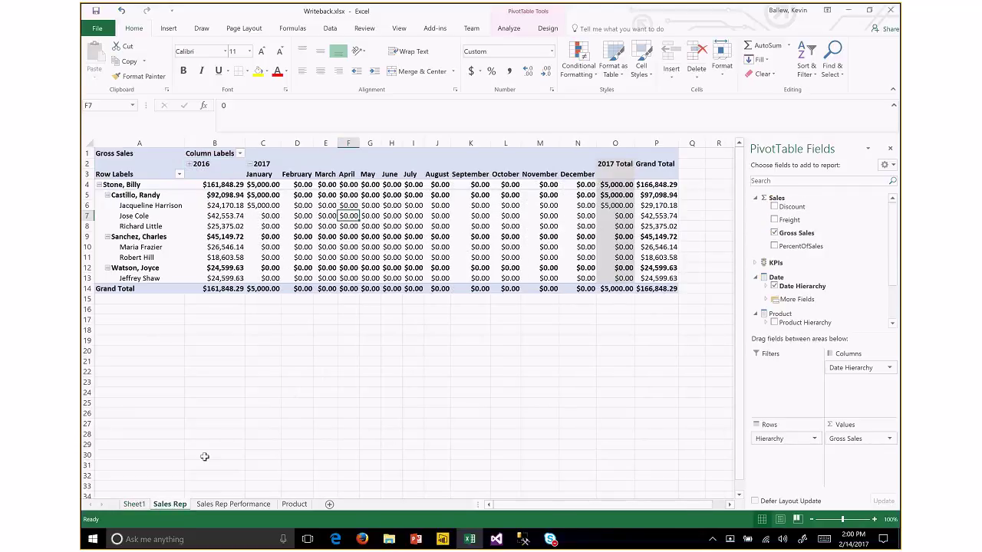
left_click(231, 505)
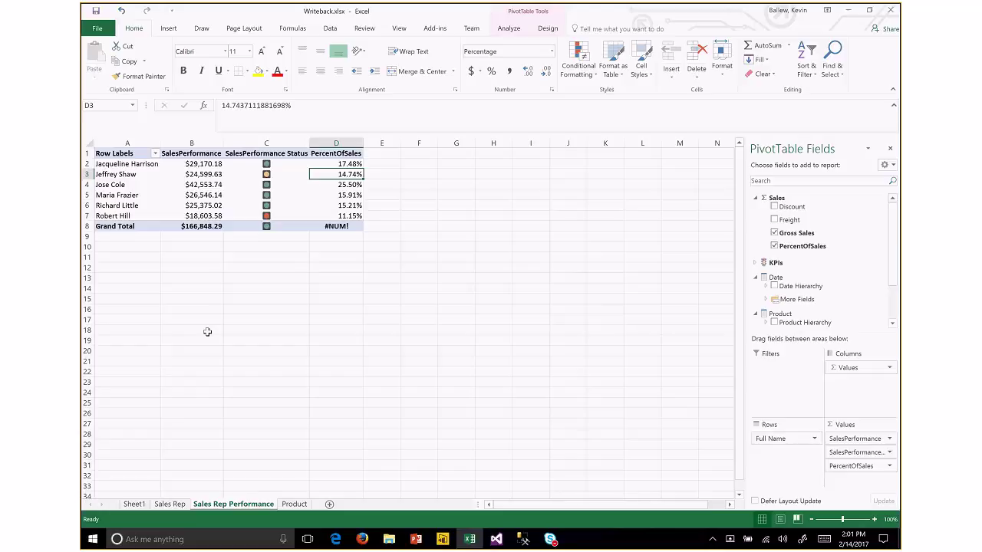
left_click(172, 508)
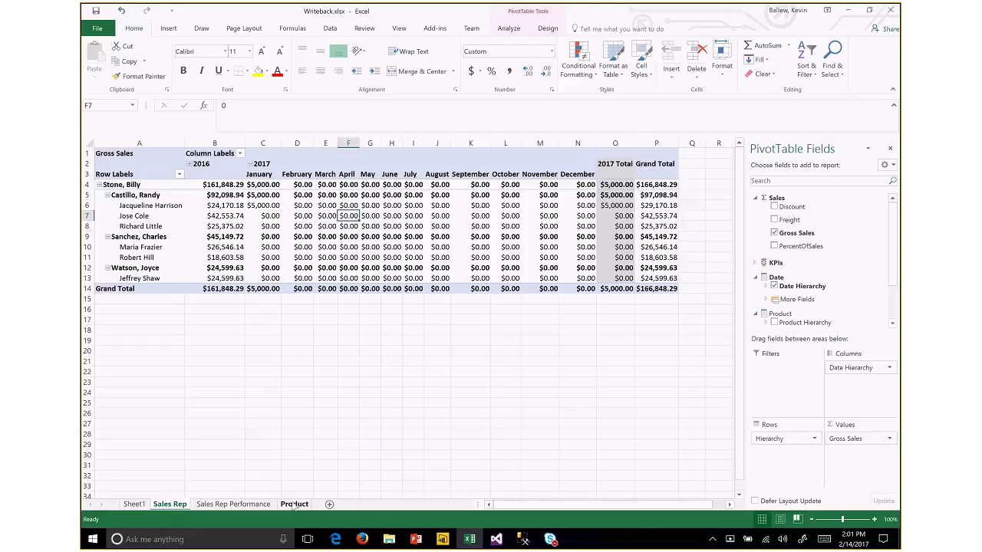
left_click(294, 505)
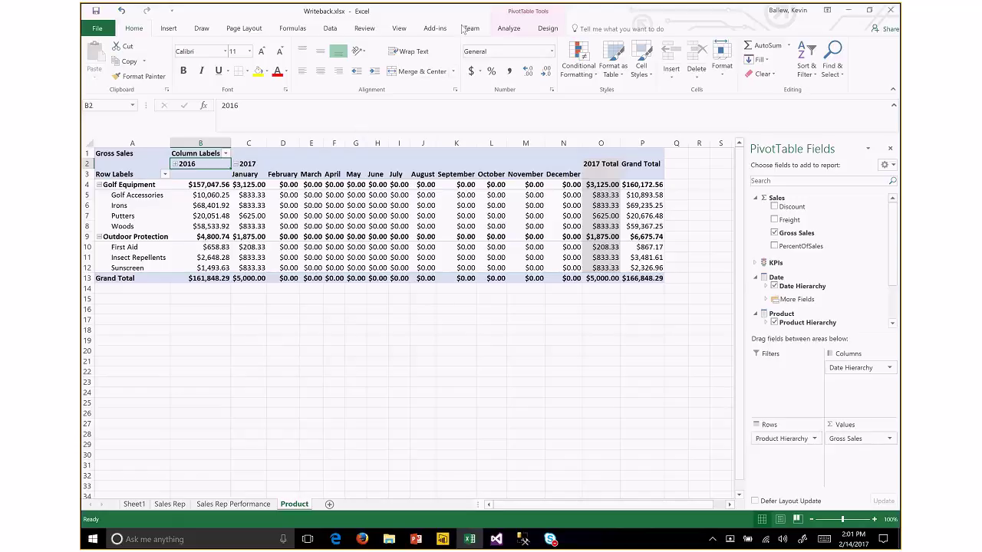
left_click(506, 28)
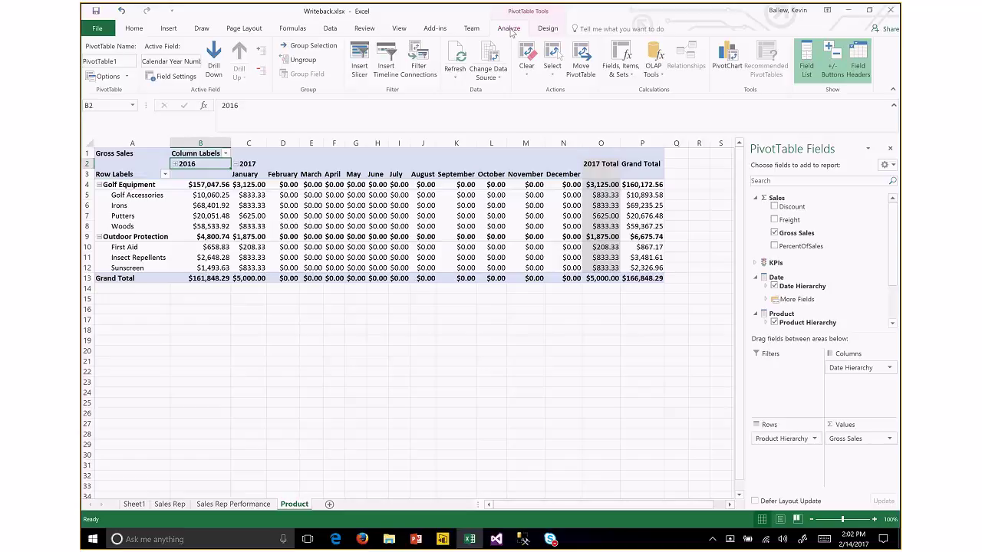
- Switch to SQL Server Management Studio and examine the Demo cube's general and proactive caching properties
left_click(522, 539)
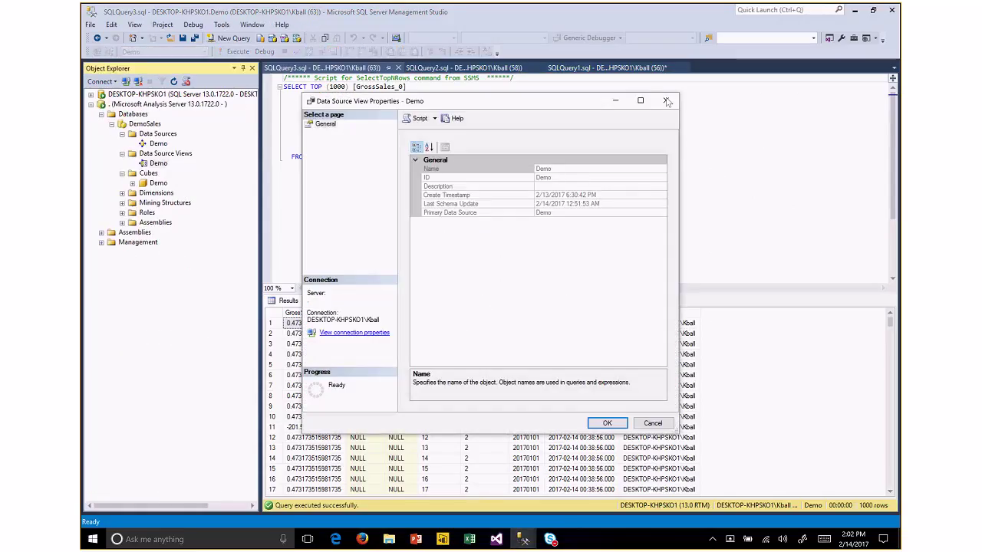
left_click(667, 102)
right_click(158, 182)
left_click(201, 278)
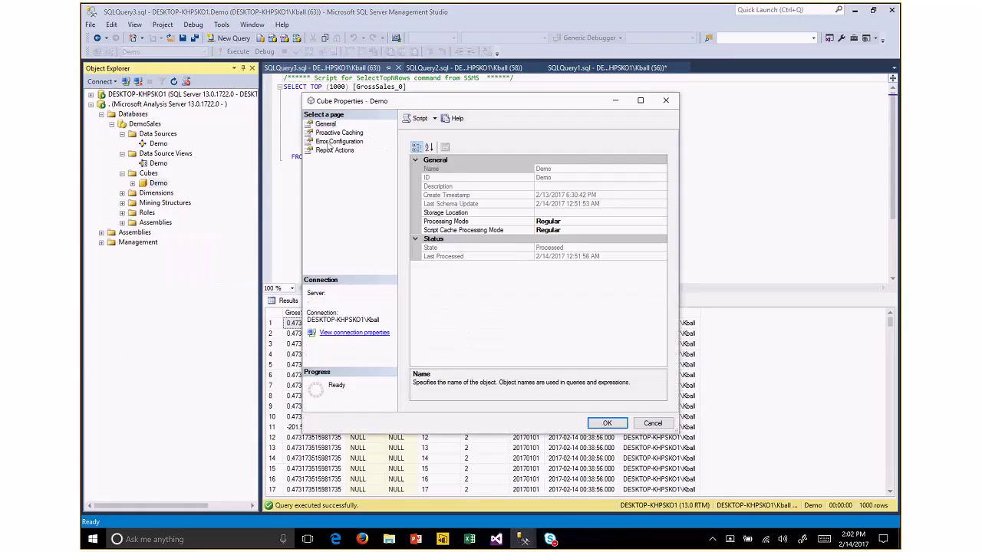
left_click(339, 132)
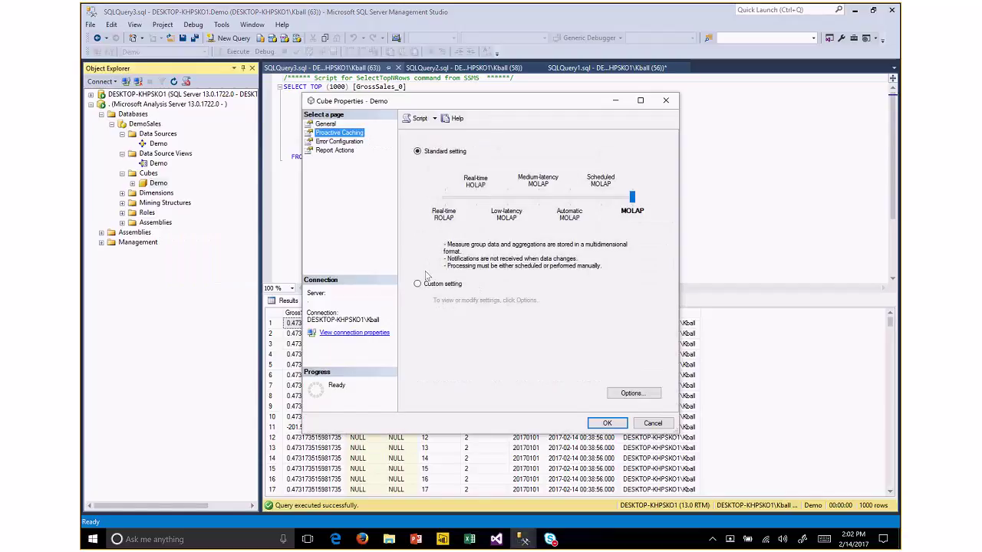
key("Escape")
- Examine the DemoSales database properties and the commands available for the Demo data source
right_click(158, 183)
right_click(145, 123)
left_click(229, 280)
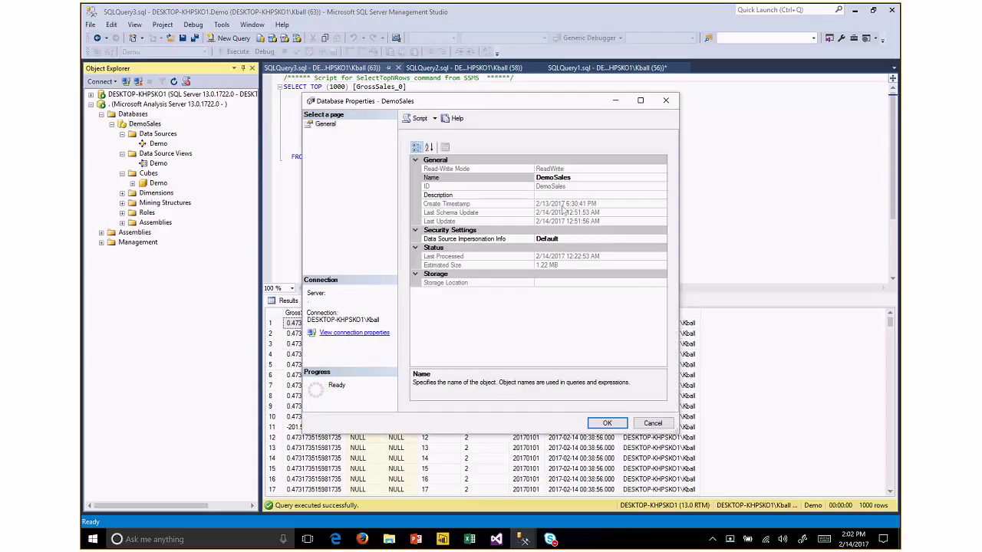
left_click(666, 100)
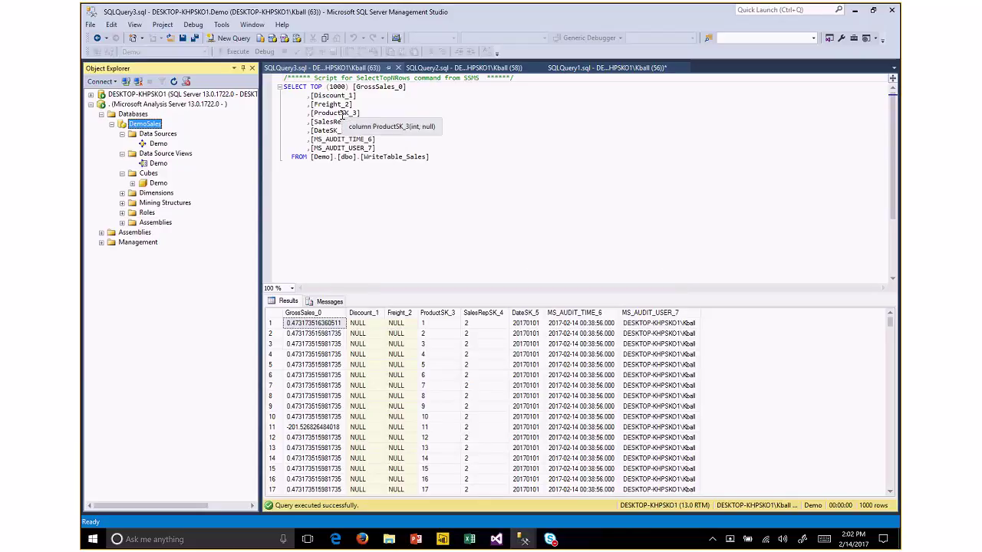
right_click(158, 143)
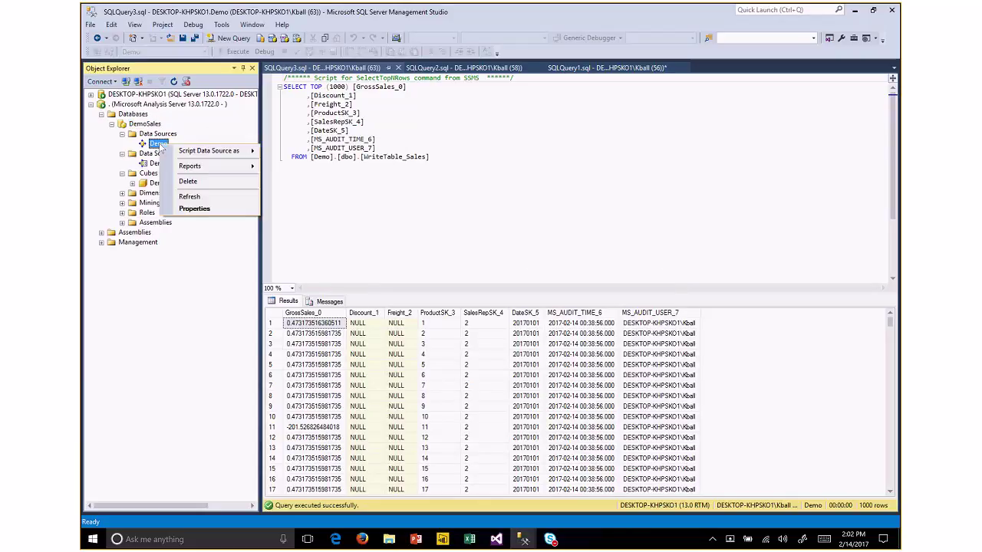
left_click(194, 284)
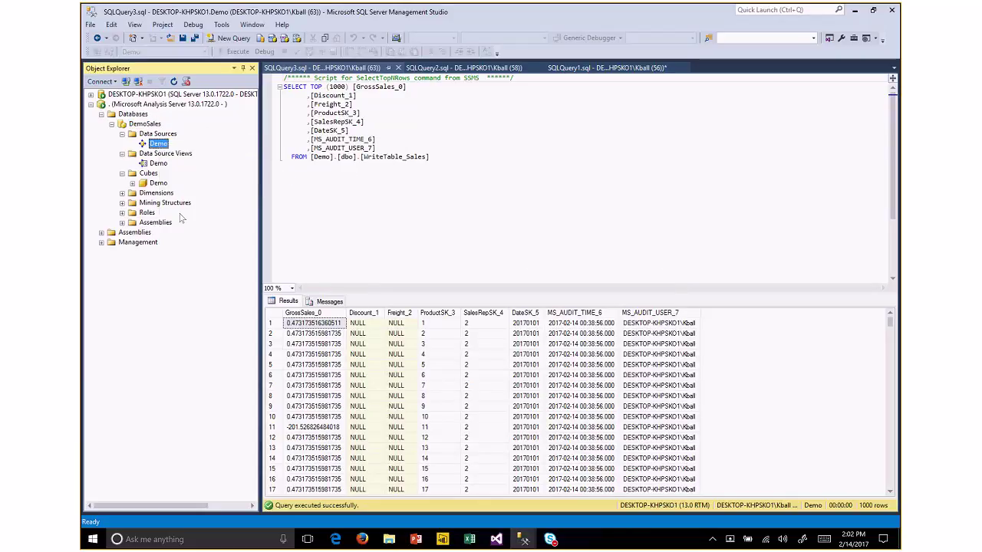
- Expand the Demo cube's measure groups and examine the writeback options of the Sales measure group
right_click(157, 183)
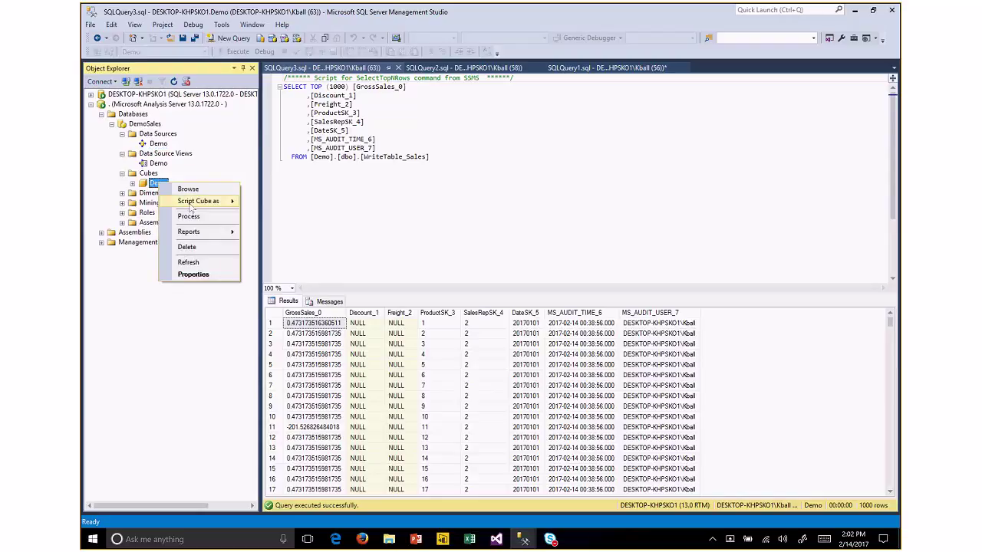
left_click(132, 184)
double_click(182, 192)
right_click(176, 203)
mouse_move(233, 244)
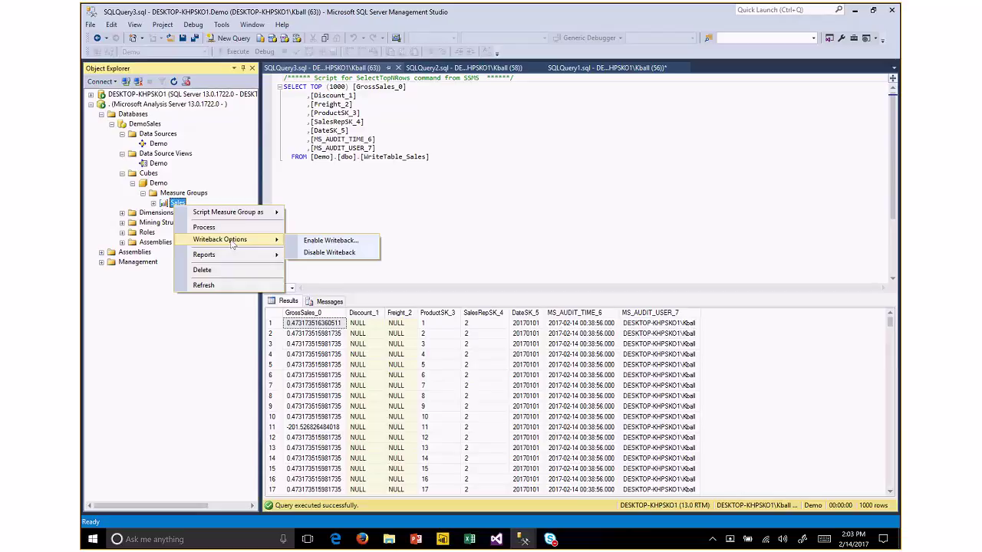
left_click(499, 115)
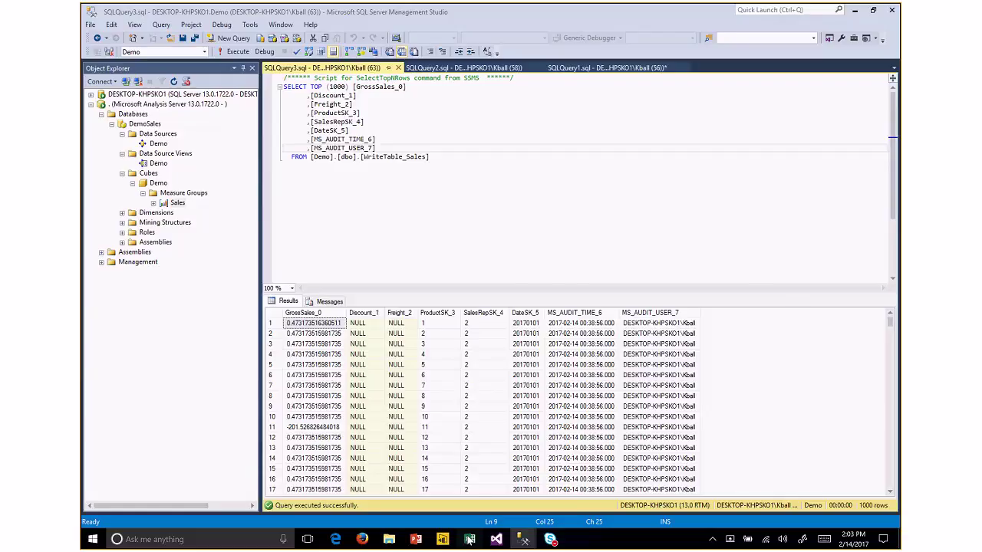
- Switch to Excel and review the What-If Analysis settings of the Product sheet's PivotTable without changing them
left_click(469, 539)
left_click(653, 61)
mouse_move(712, 135)
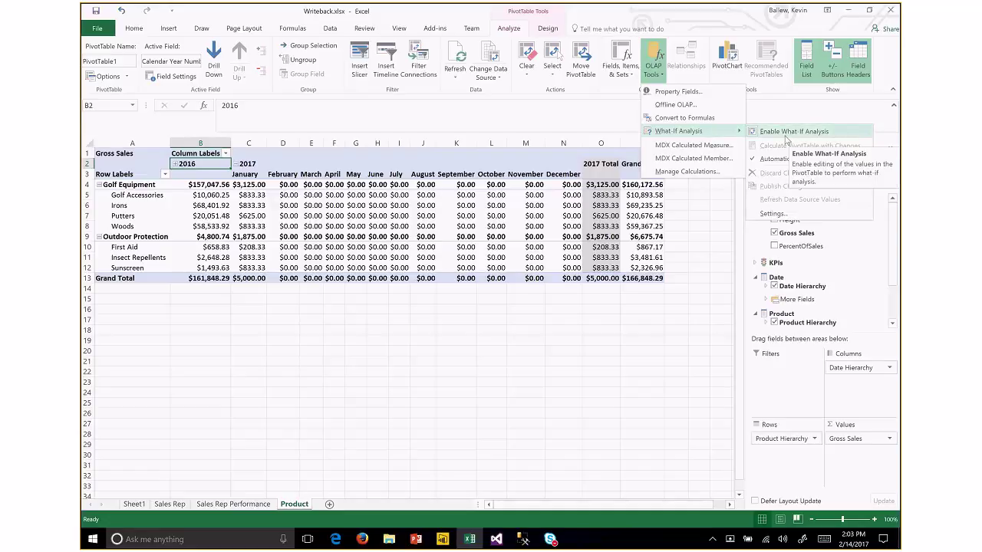
left_click(791, 215)
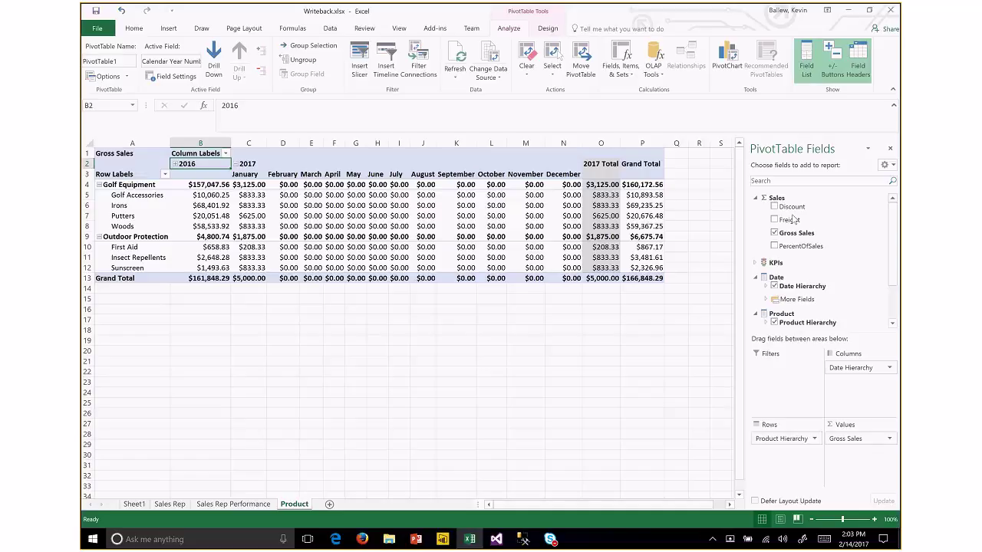
left_click_drag(548, 58, 776, 85)
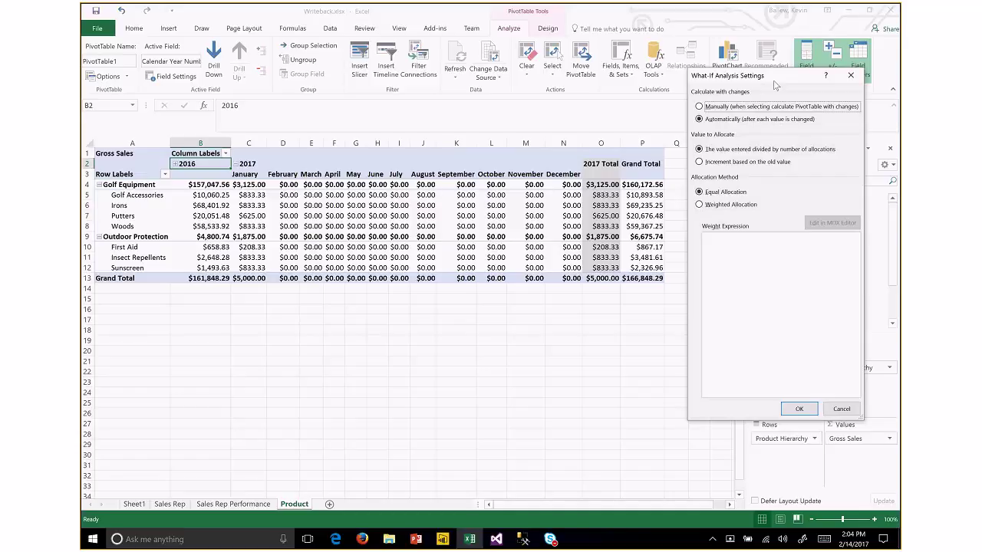
left_click(849, 410)
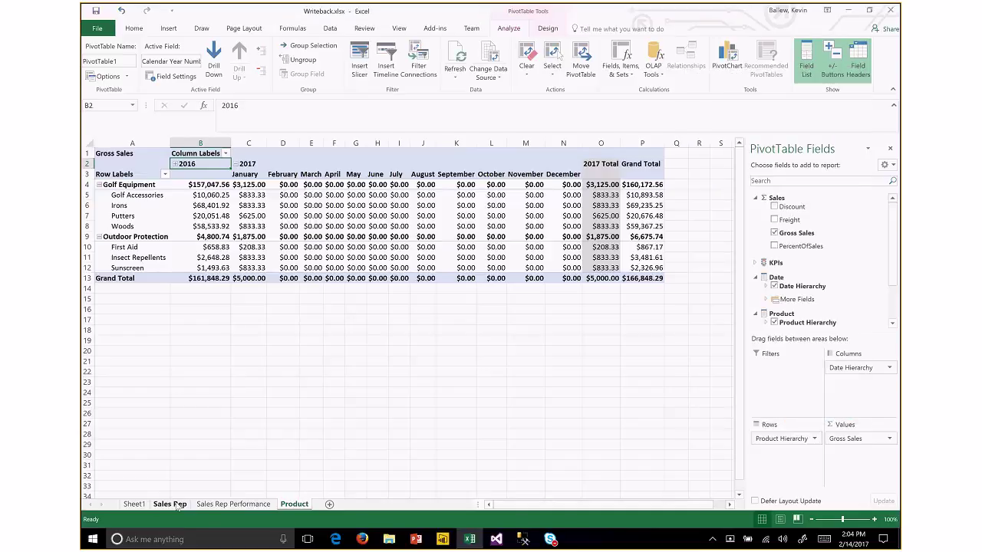
- Review the What-If Analysis settings on the Sales Rep sheet and accept automatic calculation, divided value and Equal Allocation
left_click(170, 504)
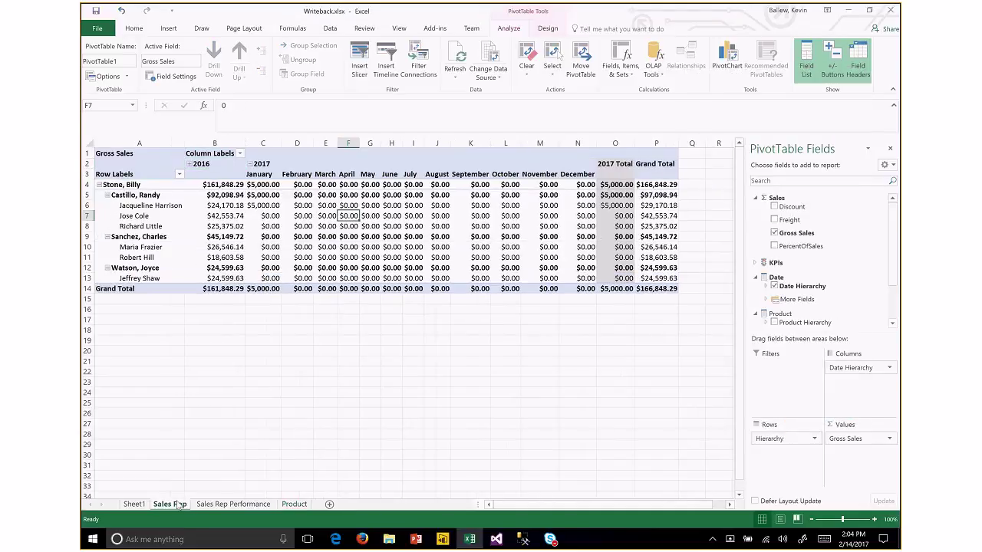
left_click(653, 65)
mouse_move(679, 131)
left_click(814, 216)
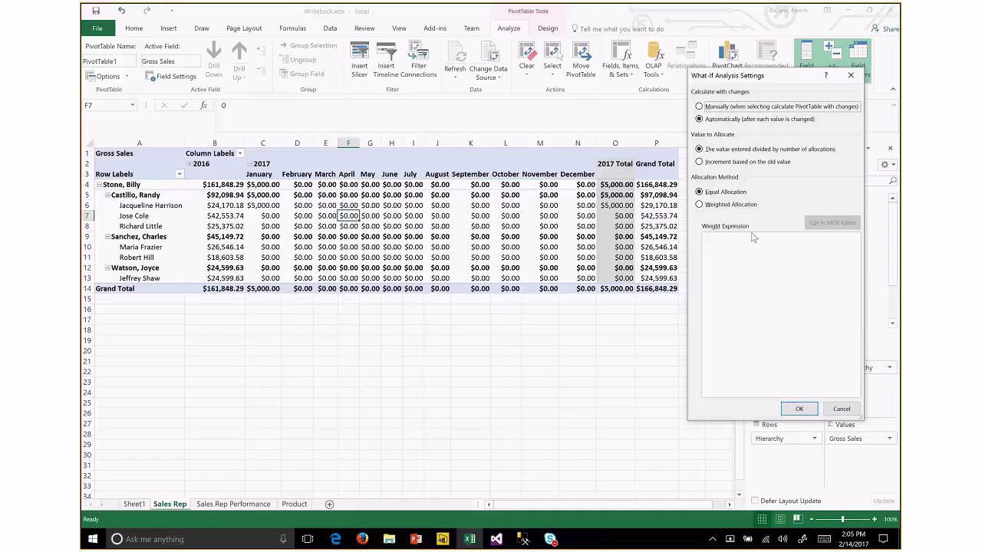
left_click(799, 408)
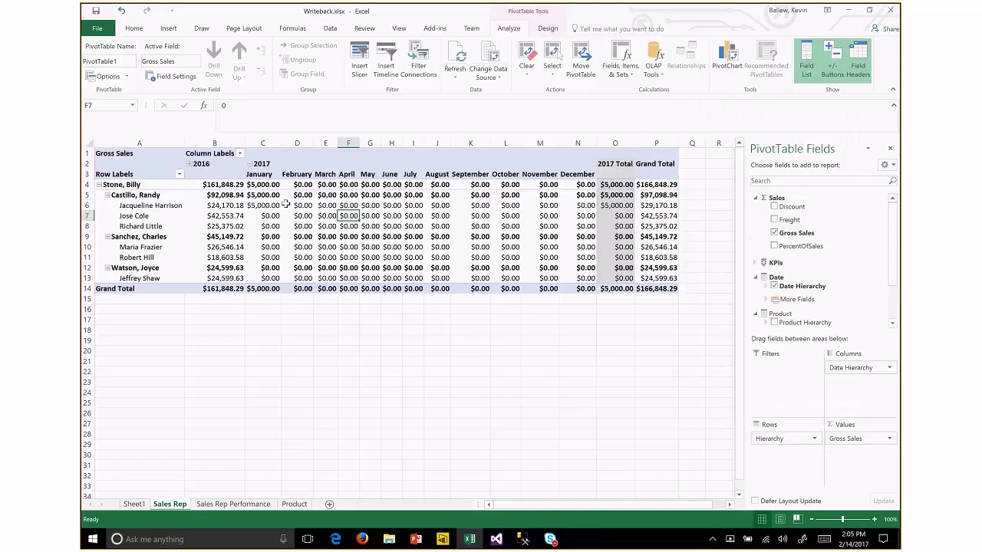
- Enter 2017 February gross sales of 1000 in cell D7 and 50 in cell D11 of the Sales Rep PivotTable
left_click(162, 218)
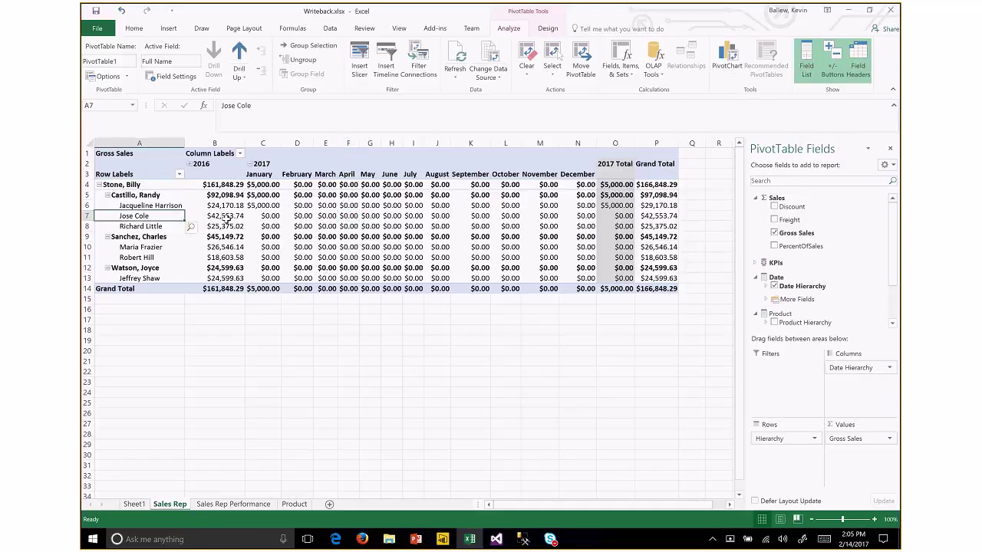
left_click(298, 217)
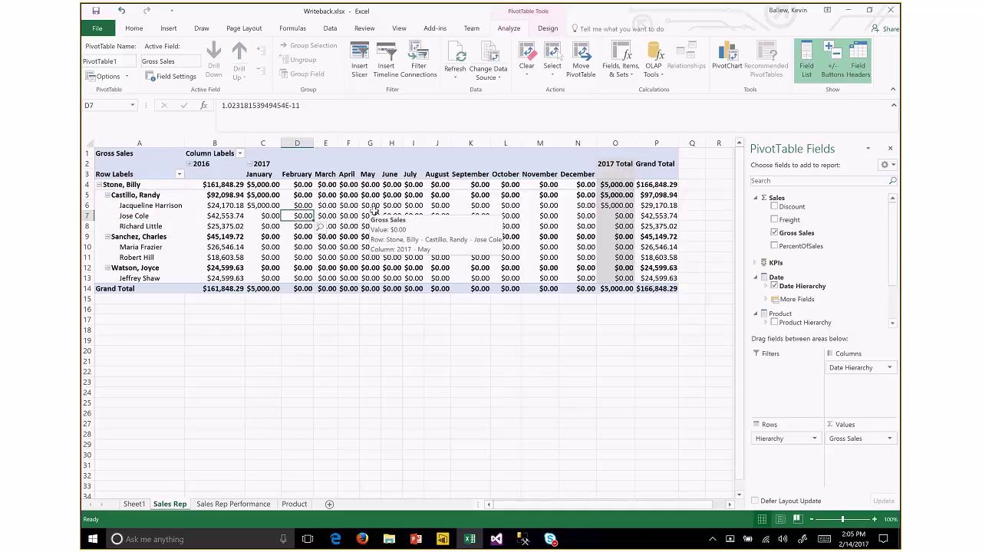
type("1000")
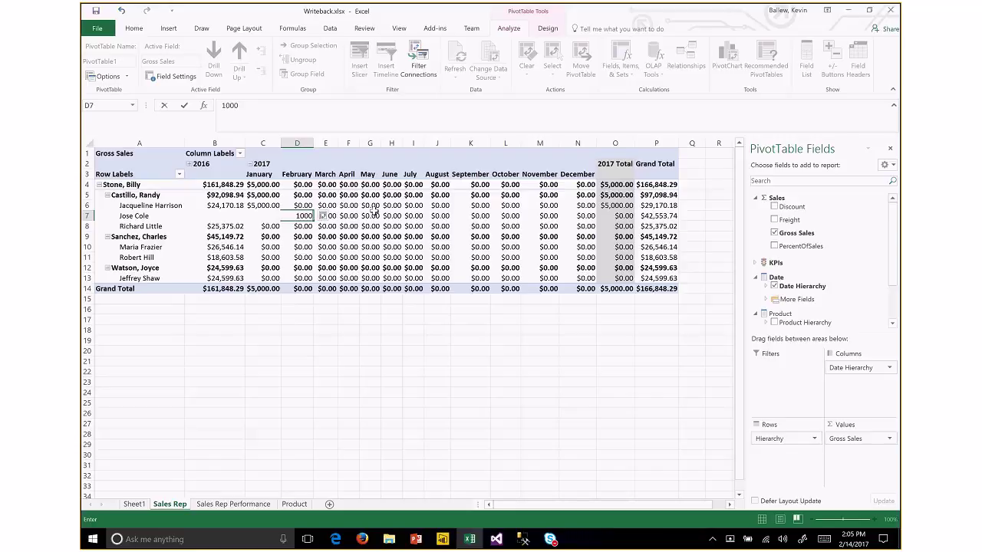
key("Return")
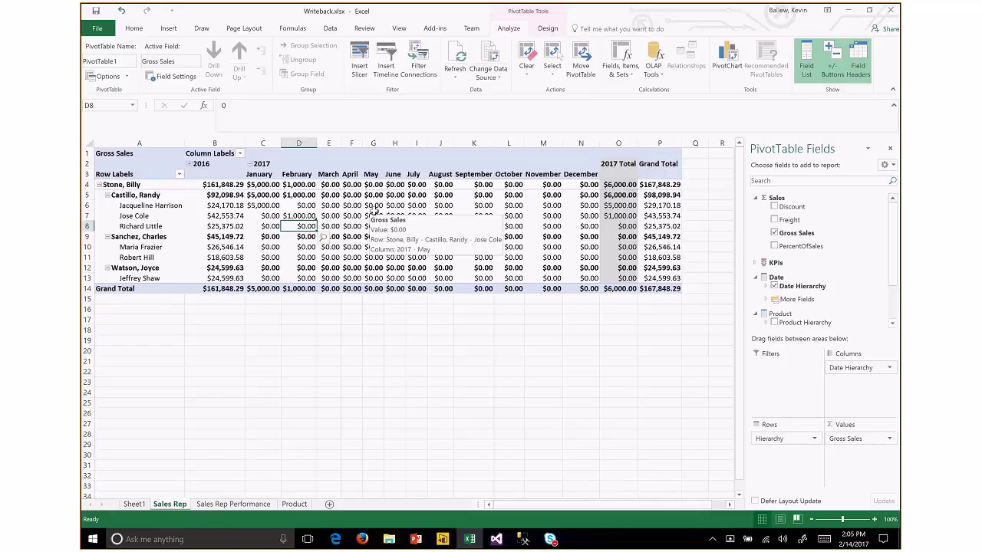
key("Down")
key("Down")
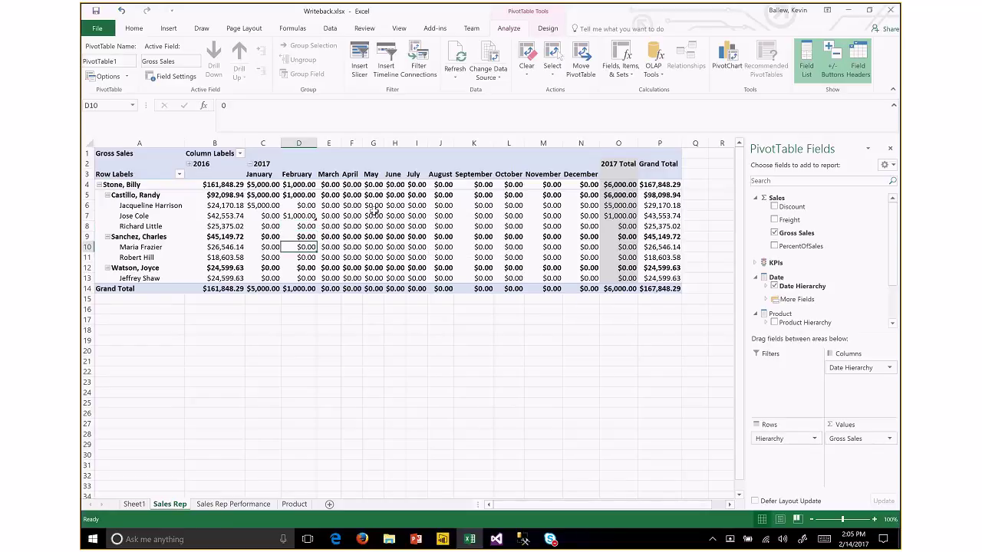
key("Down")
type("50")
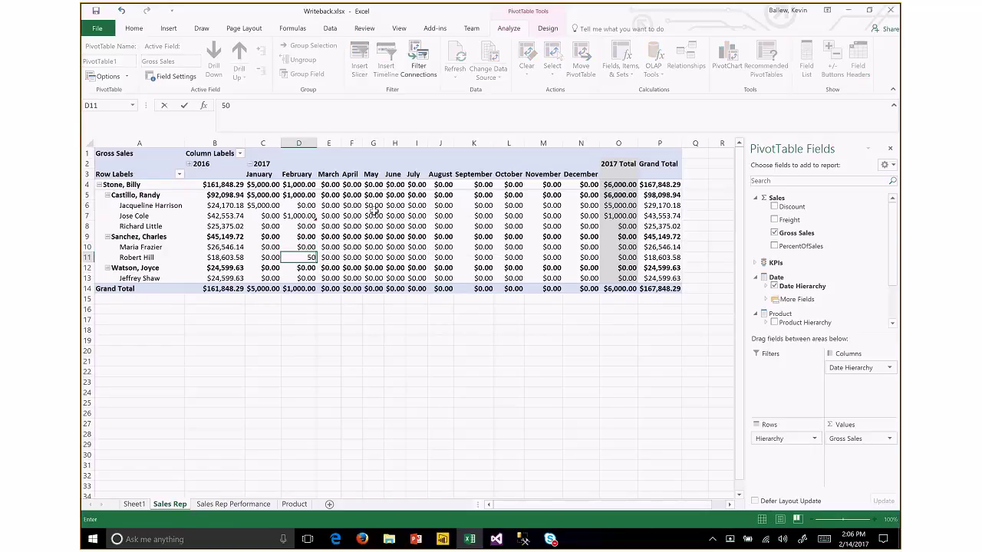
key("Return")
- Enter 2017 March gross sales of 2000 in cell E8 and 75 in cell E11
key("Right")
key("Up")
key("Up")
key("Up")
key("Up")
key("Up")
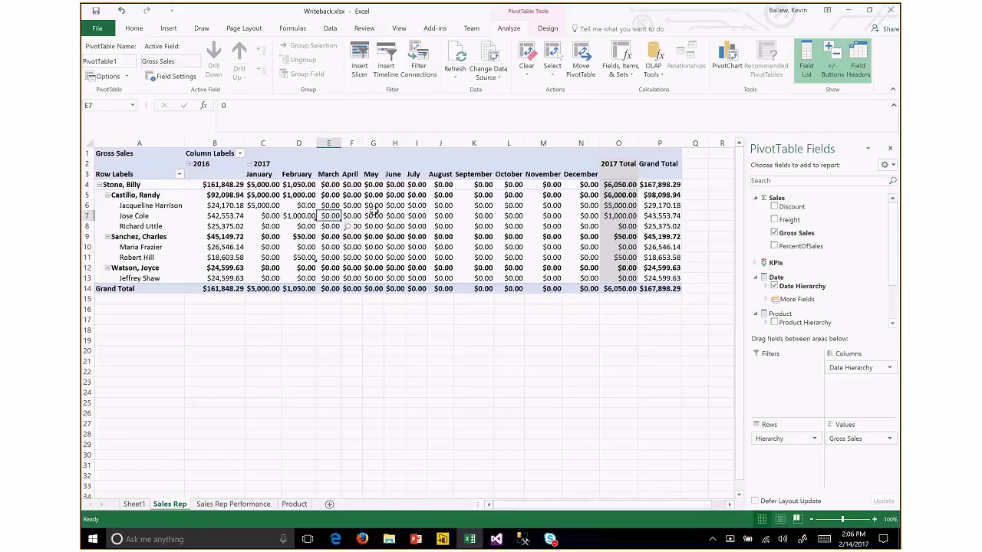
key("Up")
key("Down")
key("Down")
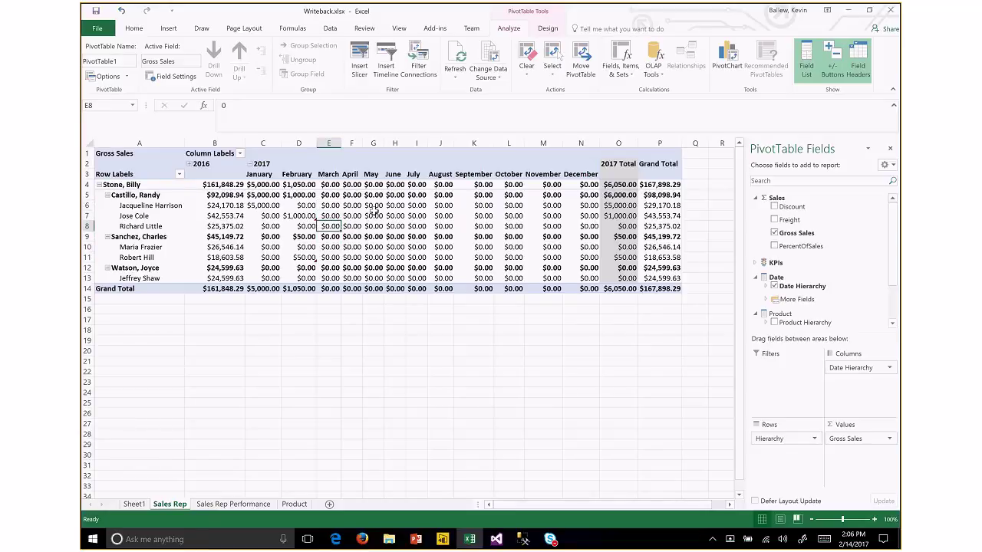
mouse_move(373, 212)
type("2000")
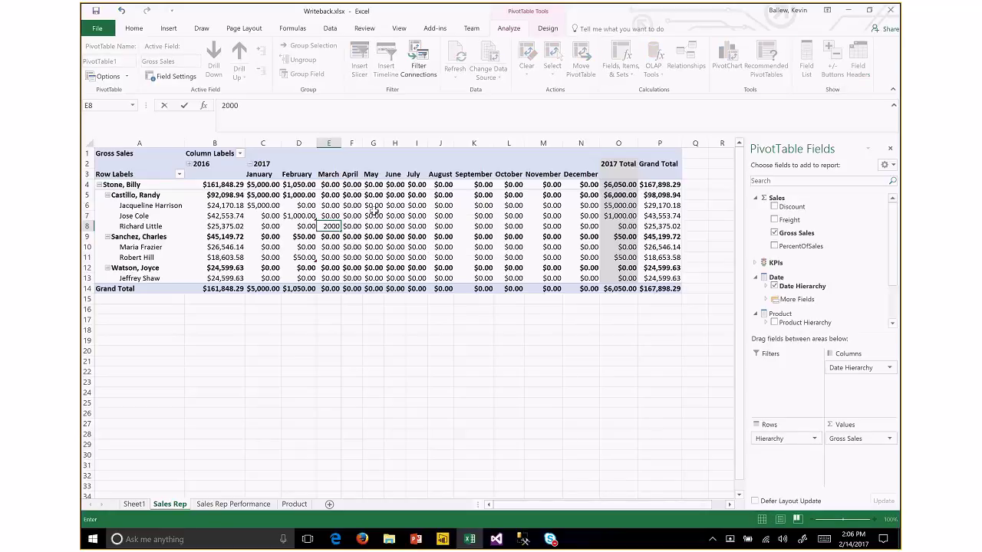
key("Return")
key("Down")
key("Down")
type("75")
key("Return")
- Set the March gross sales in cell E7 to 1500
key("Up")
key("Up")
key("Up")
key("Up")
key("Up")
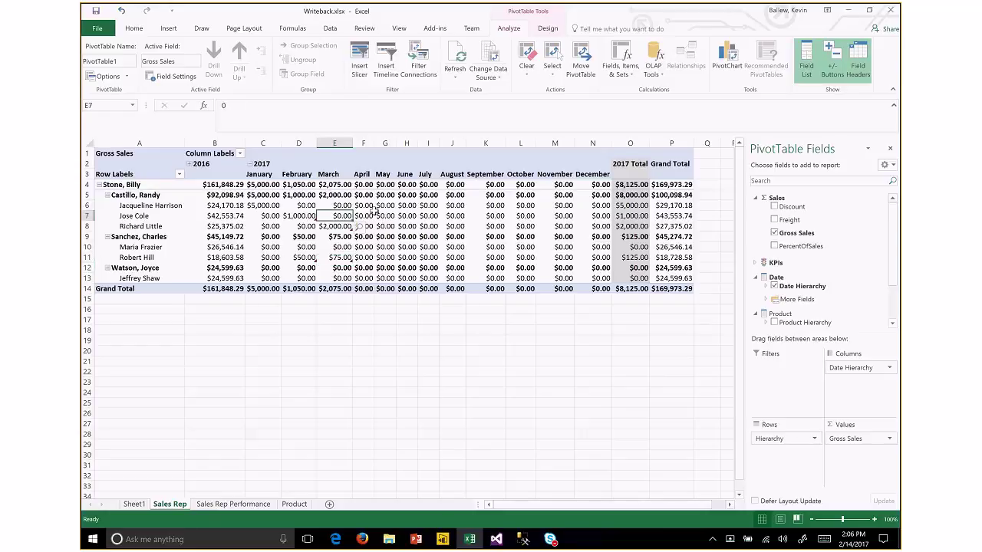
type("1500")
key("Return")
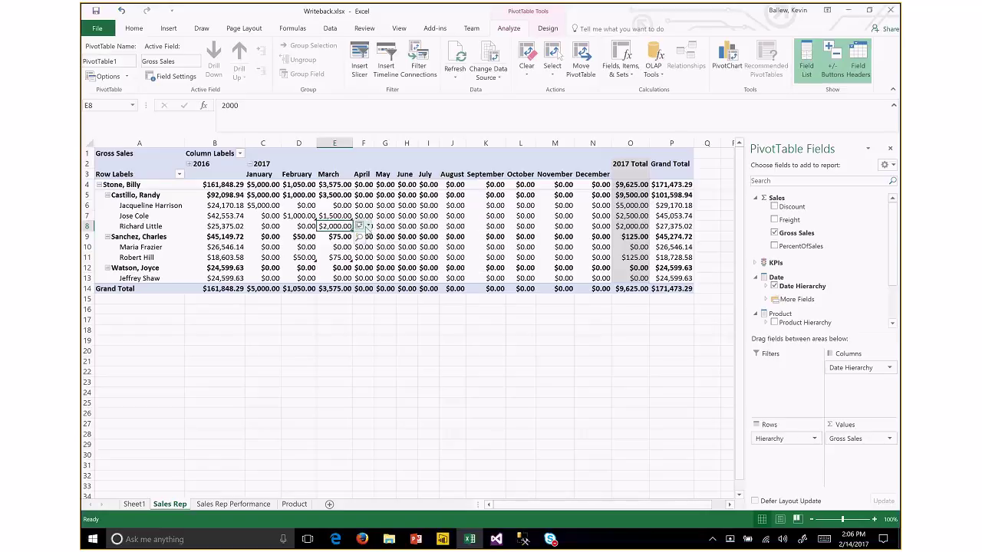
- Check the change options of cell E8 and publish the PivotTable's What-If changes to the data source
left_click(360, 227)
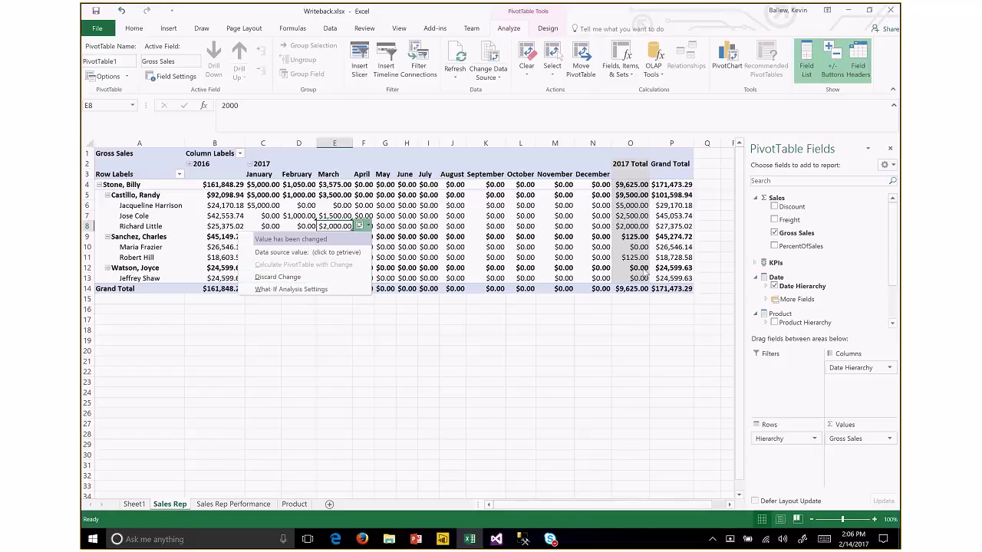
left_click(620, 303)
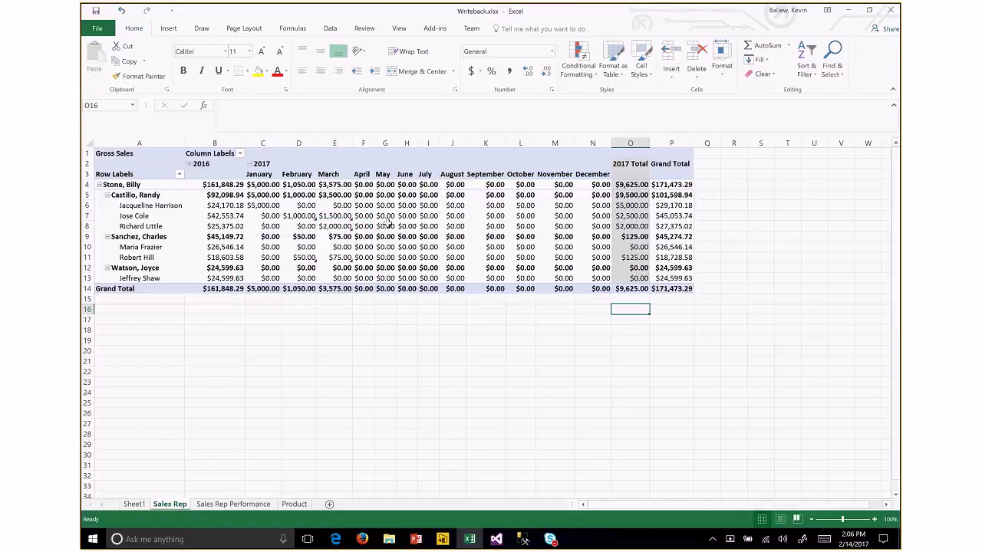
left_click(389, 224)
left_click(653, 61)
mouse_move(691, 132)
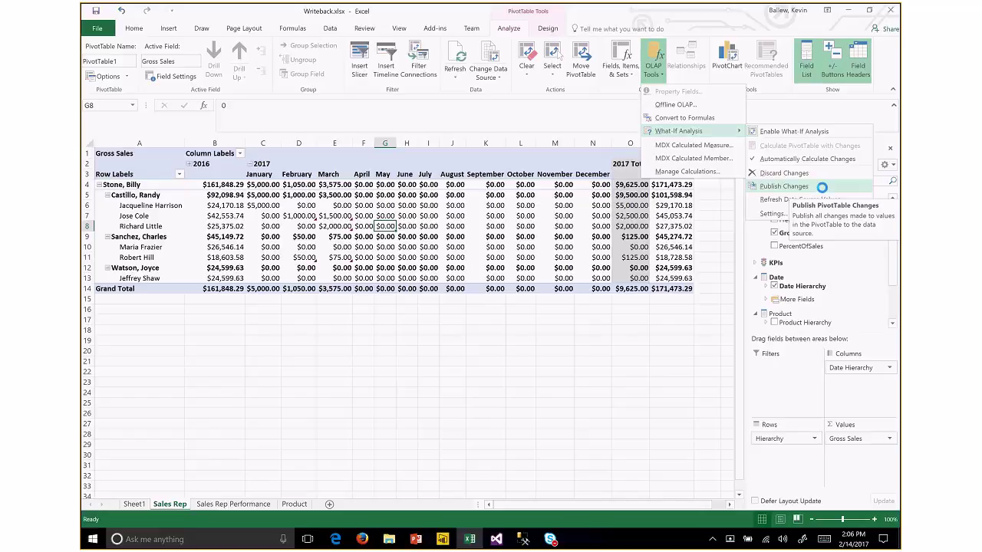
left_click(824, 191)
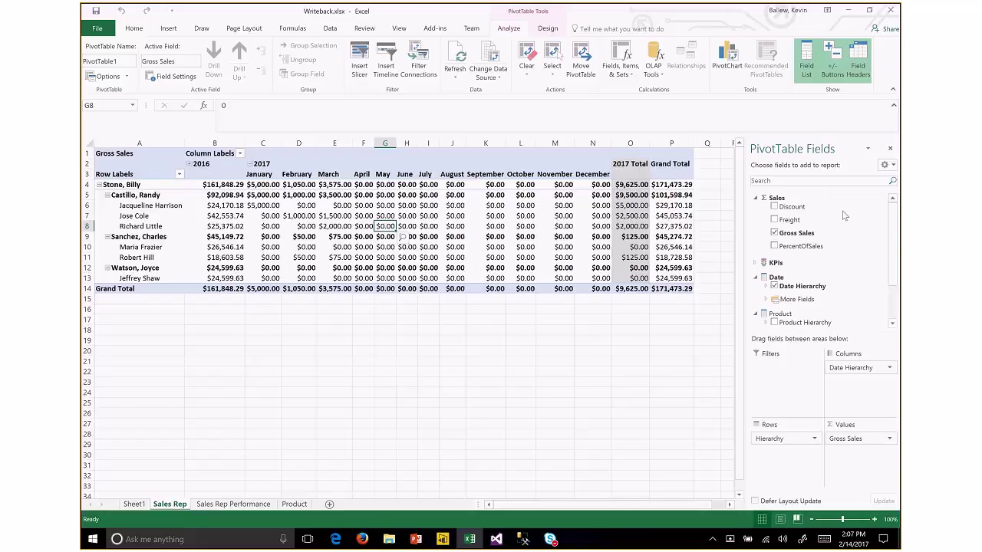
- Review the What-If Analysis calculation and allocation settings of the Product sheet's PivotTable and close them without changes
left_click(294, 504)
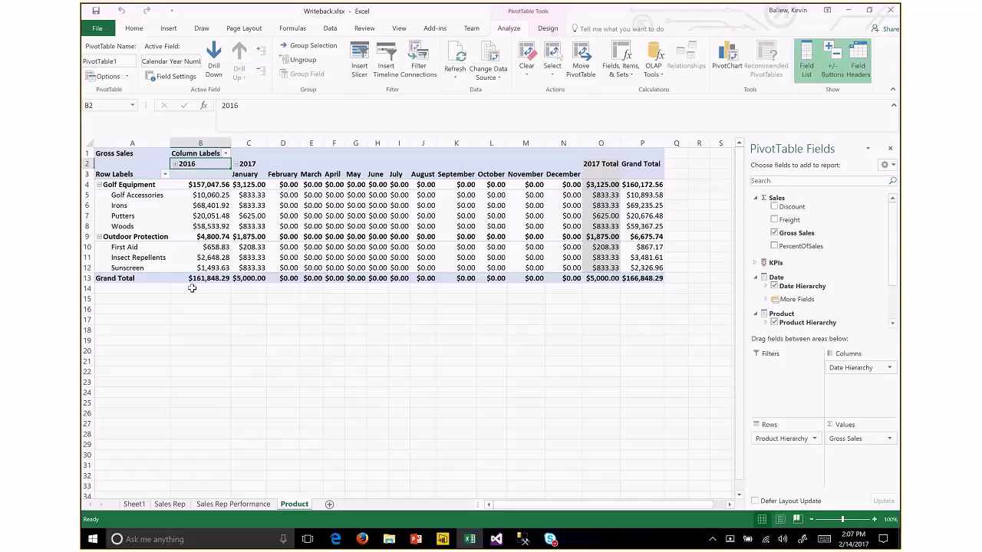
left_click(661, 71)
mouse_move(699, 132)
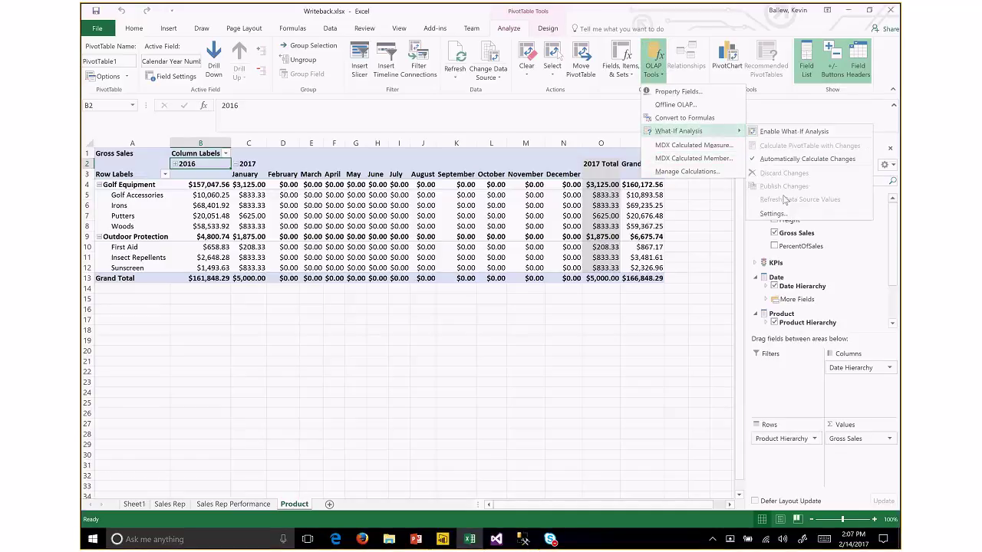
left_click(770, 213)
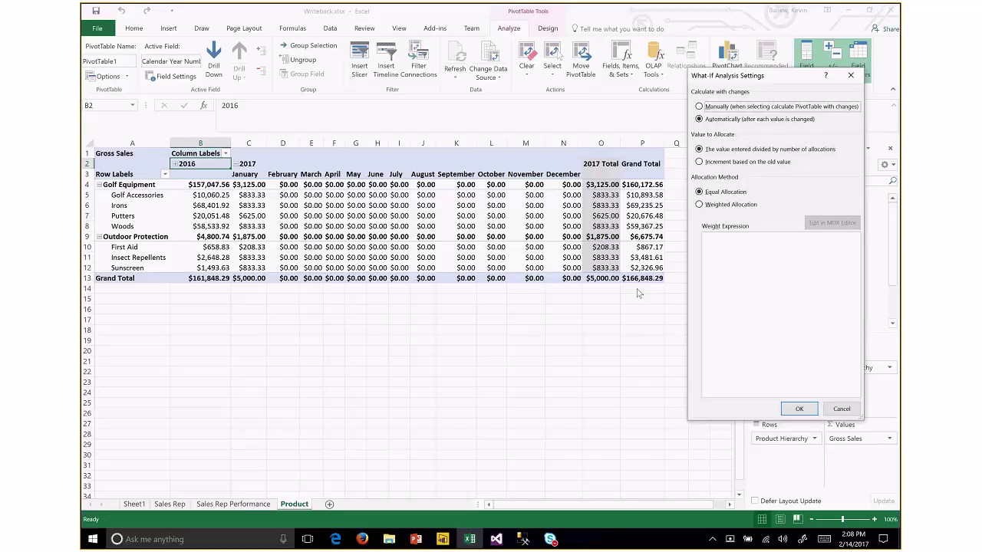
left_click(826, 410)
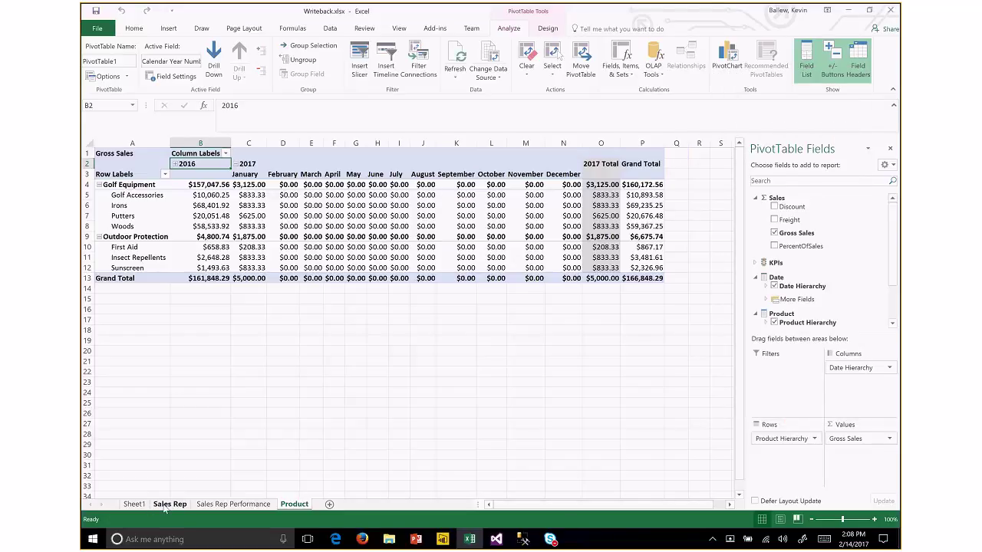
- Return to the Sales Rep PivotTable and switch to SQL Server Management Studio to view the WriteTable_Sales query results
left_click(169, 504)
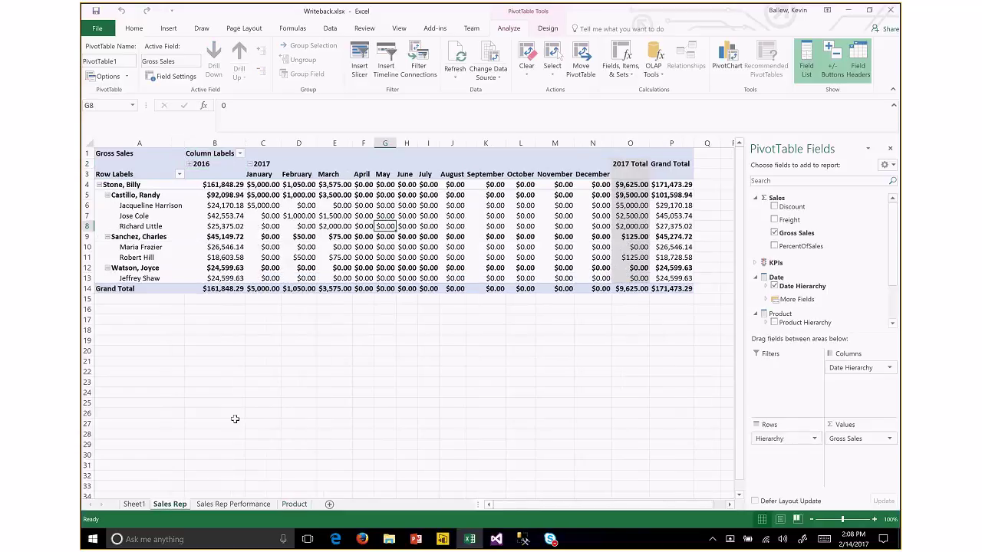
left_click(286, 412)
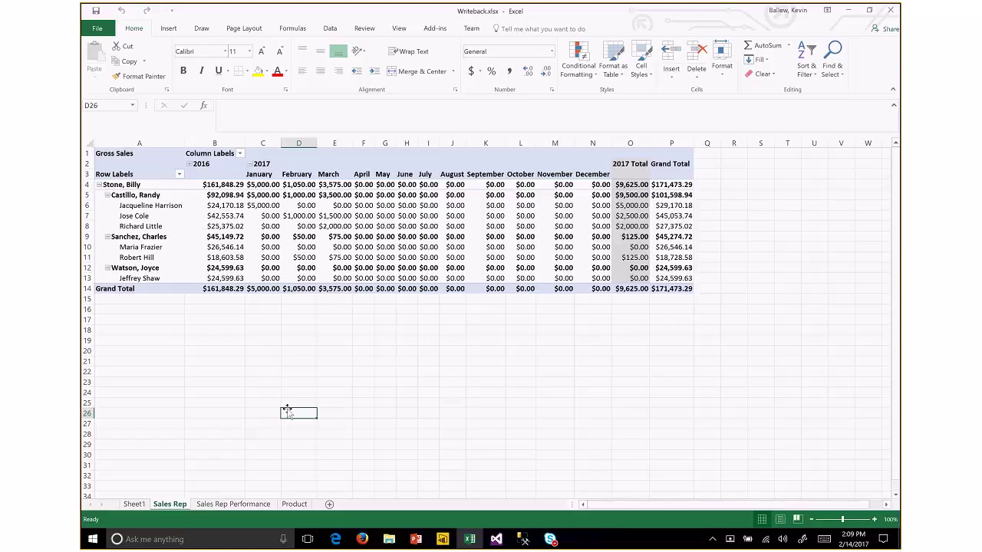
left_click(453, 204)
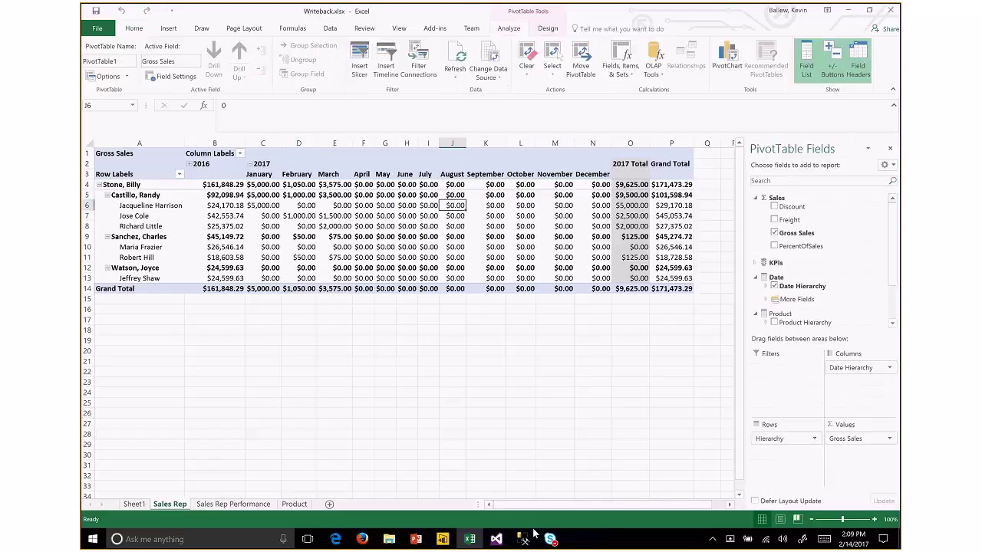
left_click(469, 541)
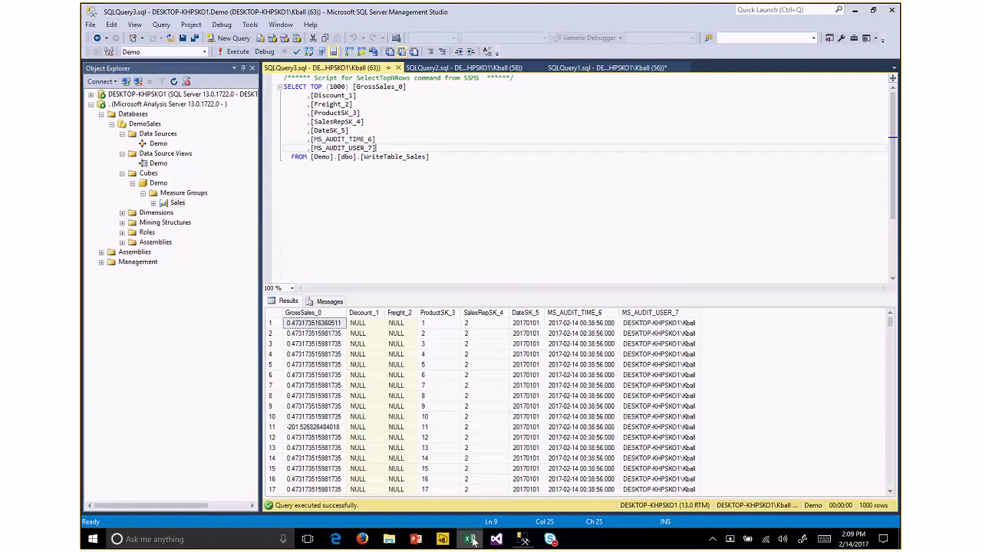
- Switch to Power BI Desktop and examine the BaseVsRevised chart of GrossSales and New Gross Sales by SalesRep in a maximized window
left_click(442, 539)
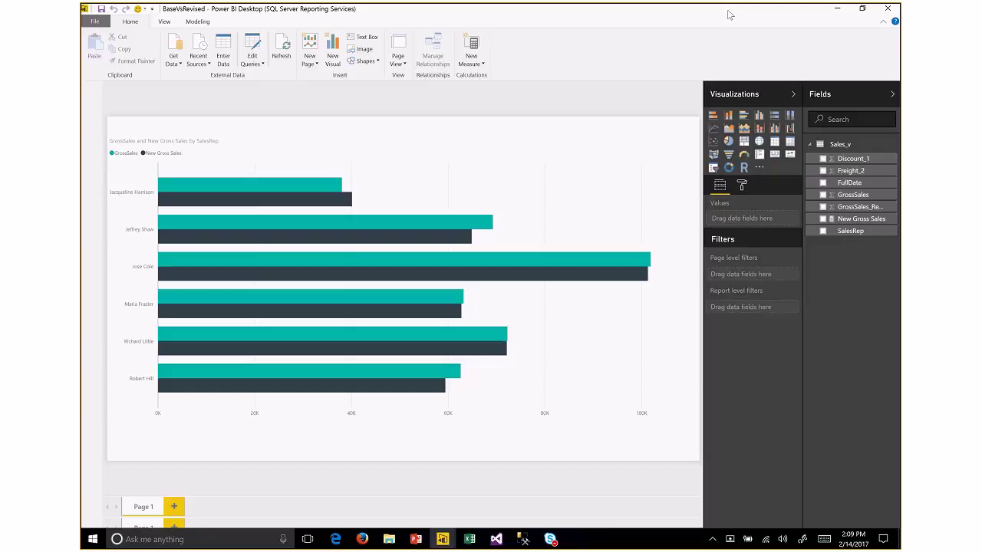
double_click(730, 14)
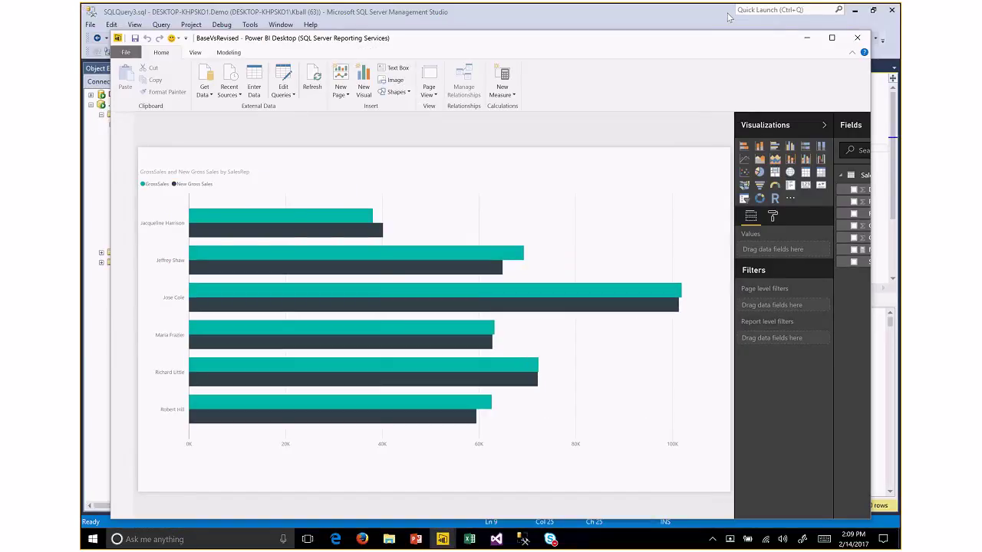
double_click(721, 38)
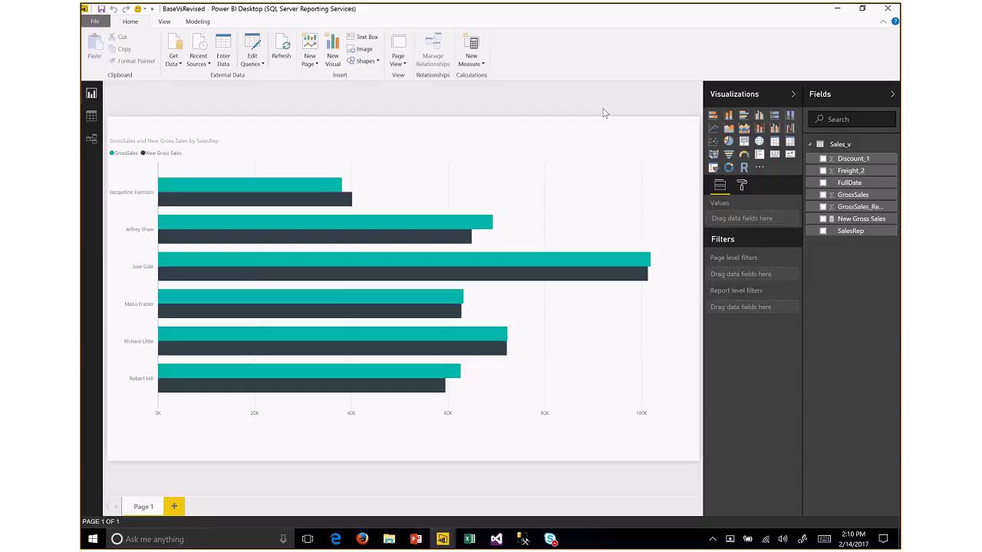
- Switch to Excel to review the September values on the Sales Rep sheet, and return to the WriteTable_Sales results in Management Studio
left_click(471, 540)
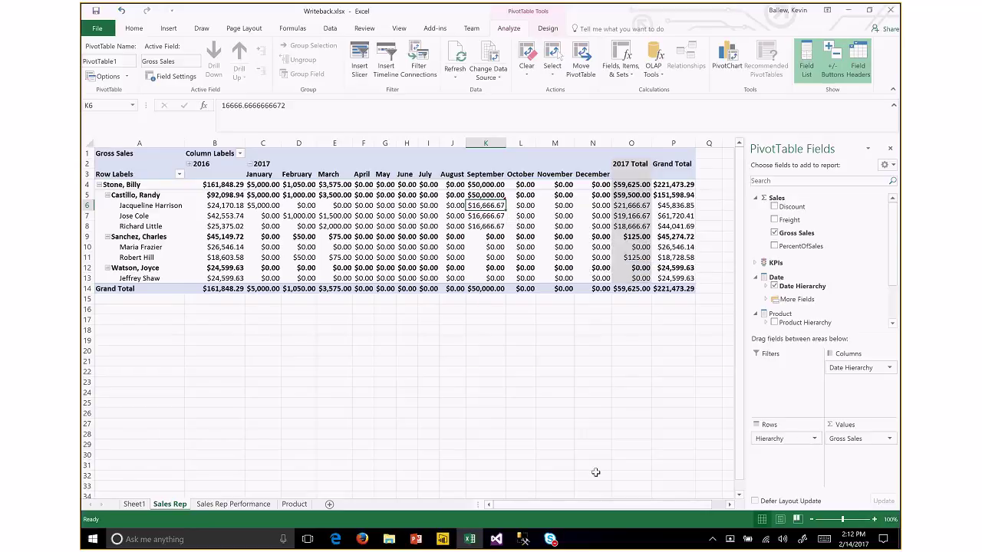
left_click(523, 540)
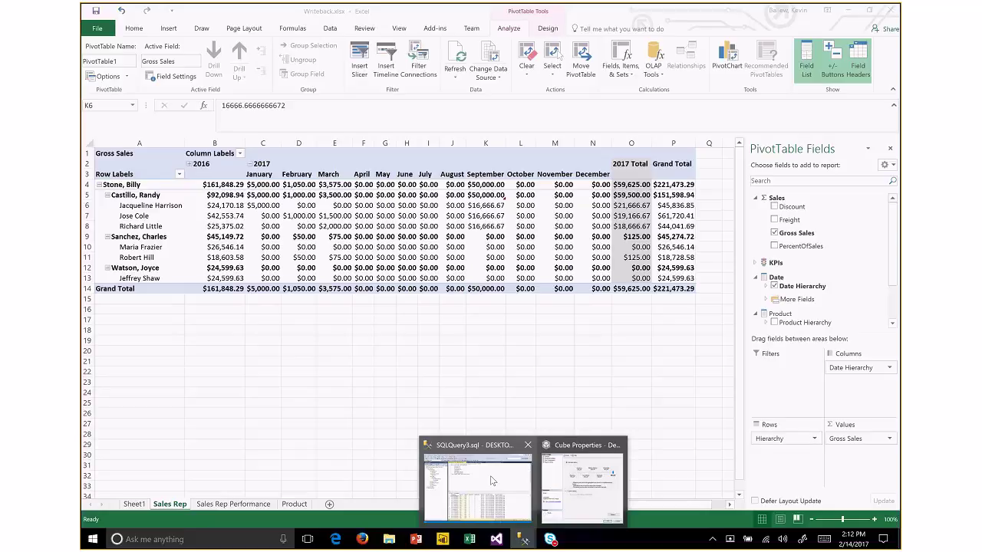
left_click(492, 481)
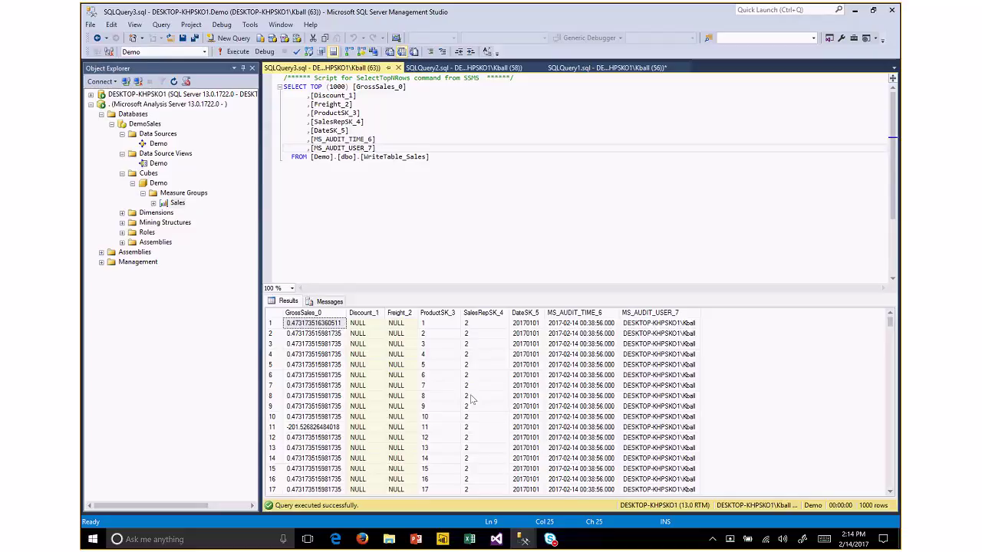
- Switch to Visual Studio and examine the Demo cube's partitions and translations
left_click(497, 541)
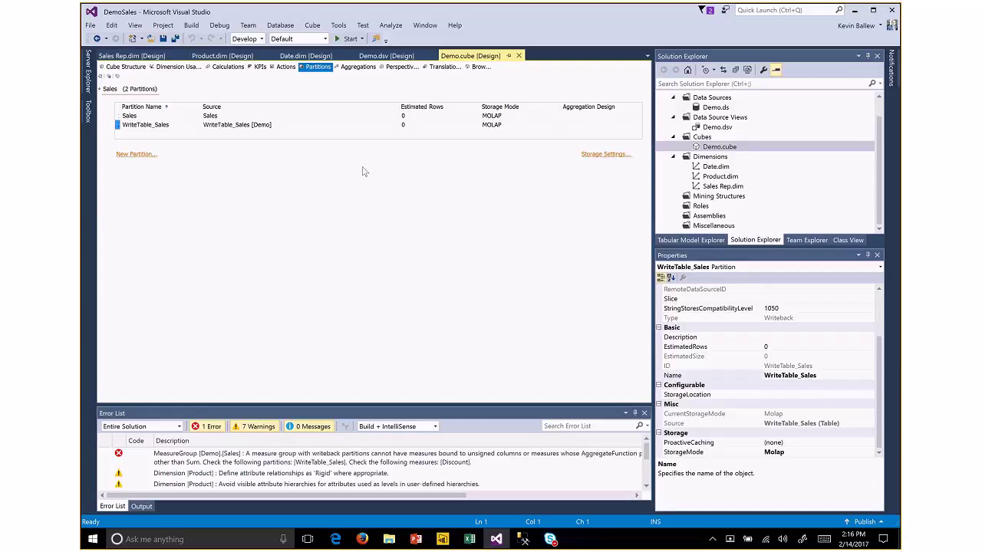
left_click(443, 68)
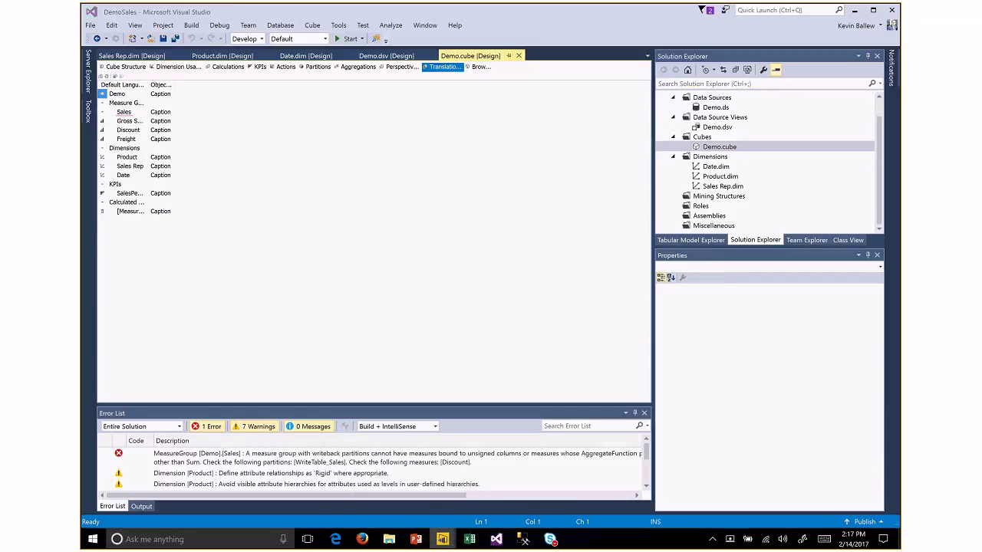
- Minimize the Visual Studio, Power BI Desktop and Cube Properties windows to get back to the presentation
left_click(855, 10)
left_click(854, 11)
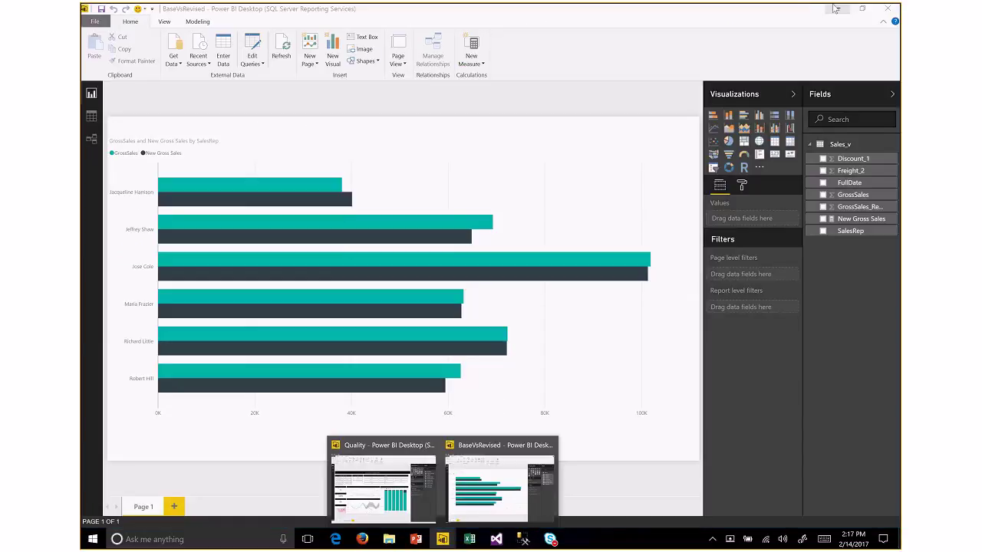
left_click(836, 8)
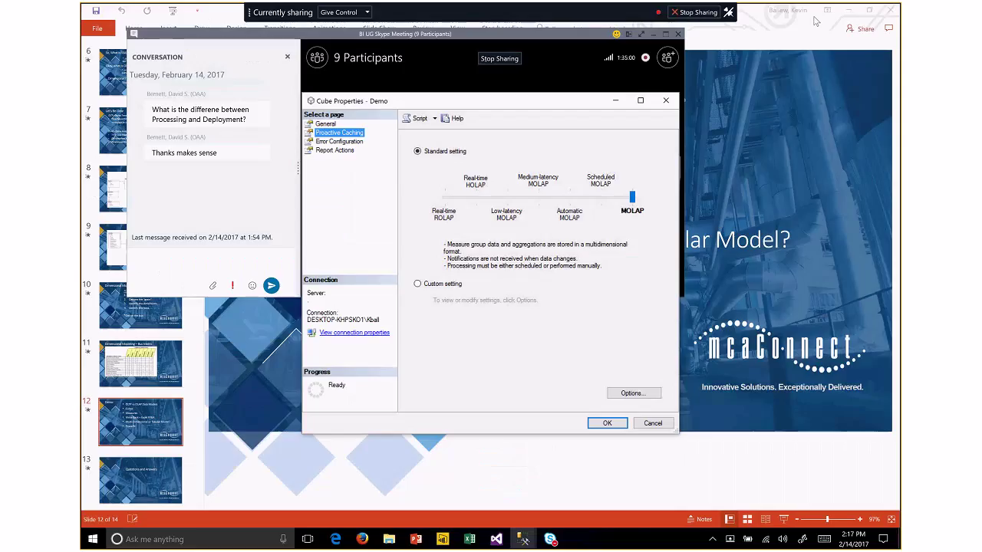
left_click(815, 22)
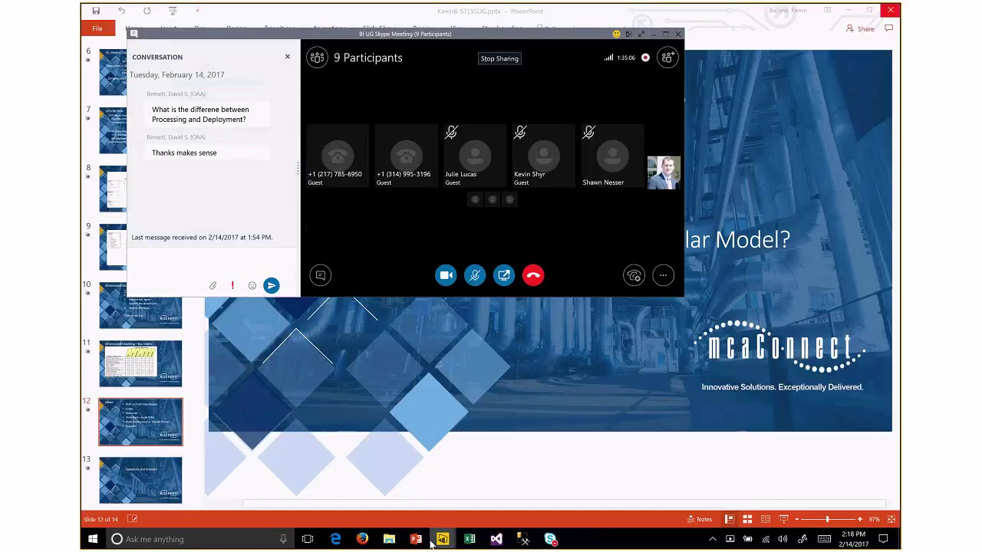
key("alt+Tab")
key("alt+shift+Tab")
key("alt+shift+Tab")
key("Escape")
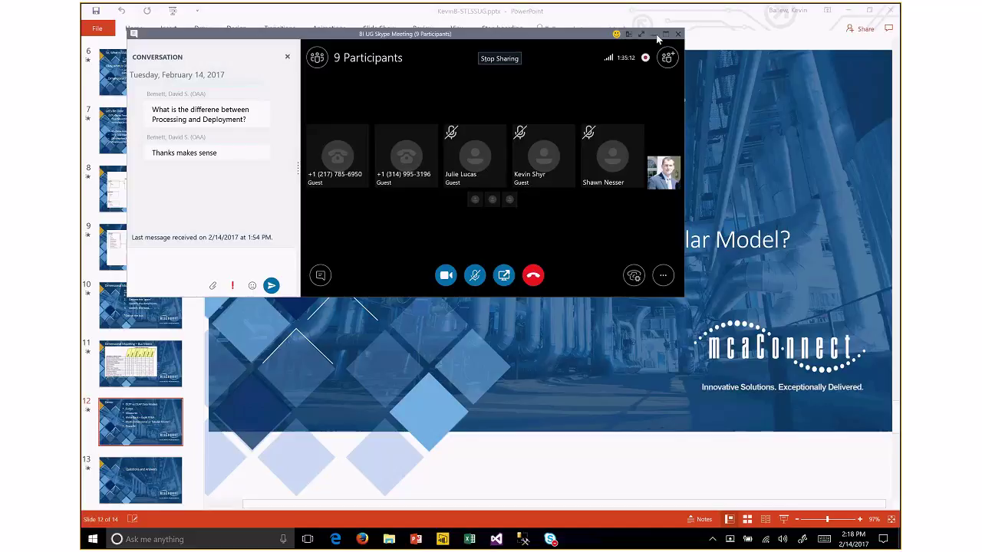
- Minimize the Skype meeting and presentation windows to reach the desktop
left_click(655, 35)
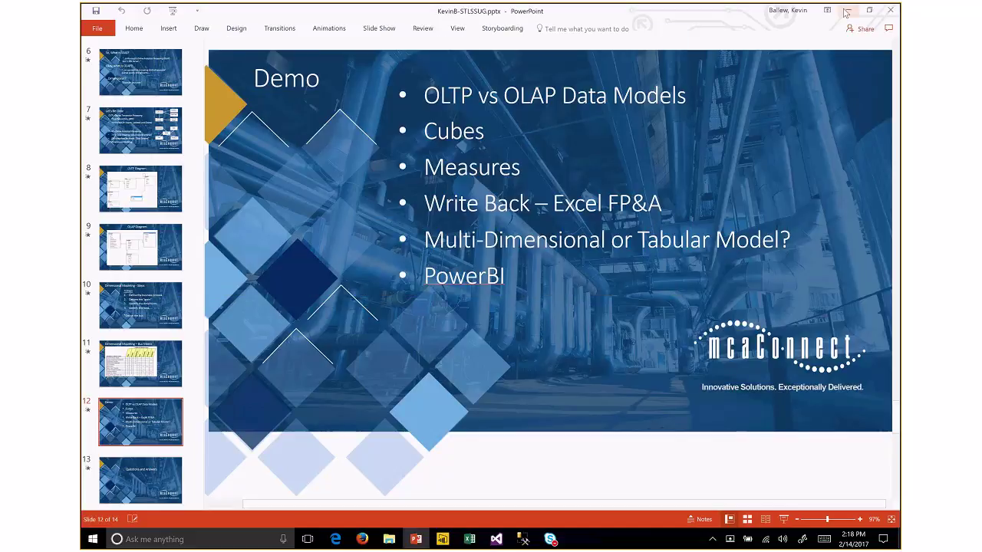
left_click(847, 11)
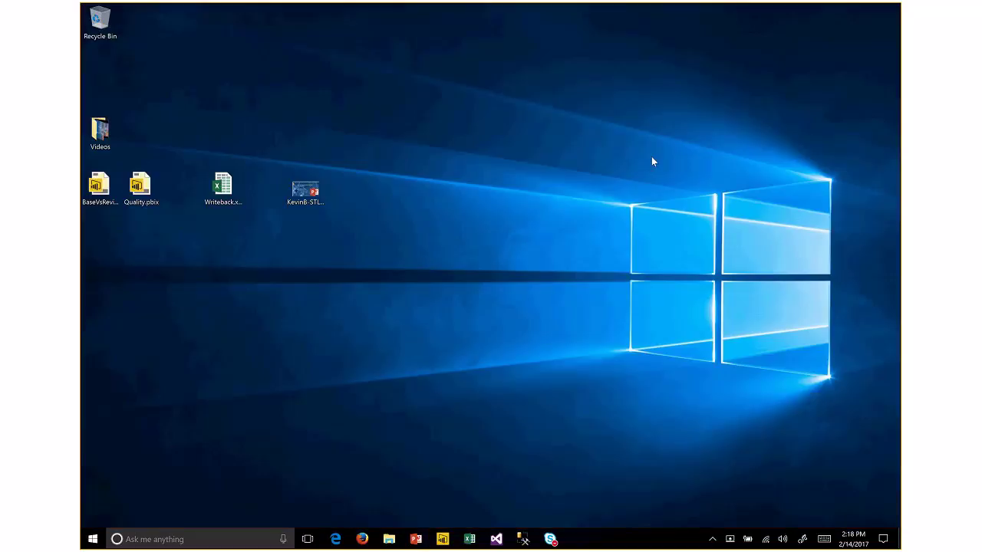
- Try to open the Quality.pbix report from the desktop
right_click(443, 540)
left_click(455, 454)
left_click(538, 507)
left_click(141, 188)
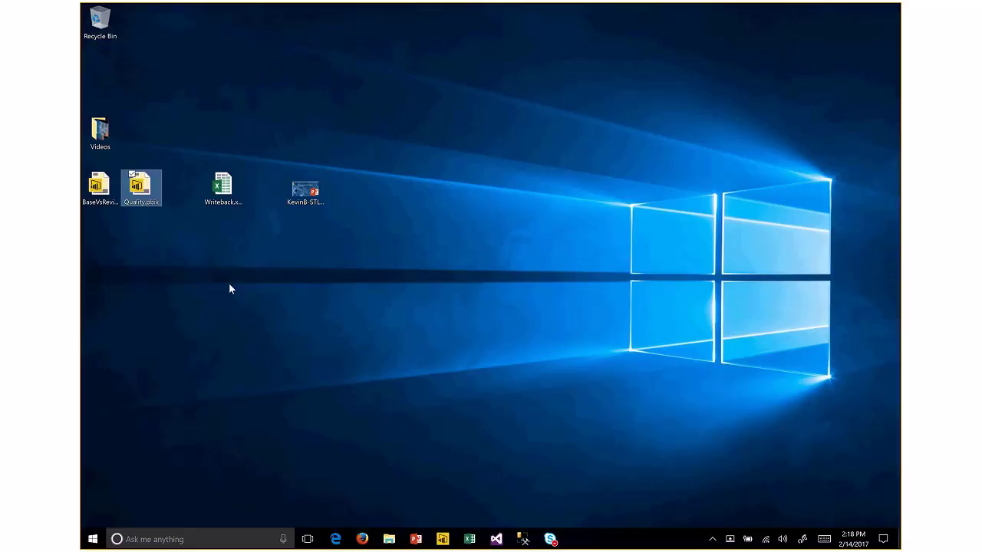
left_click(349, 341)
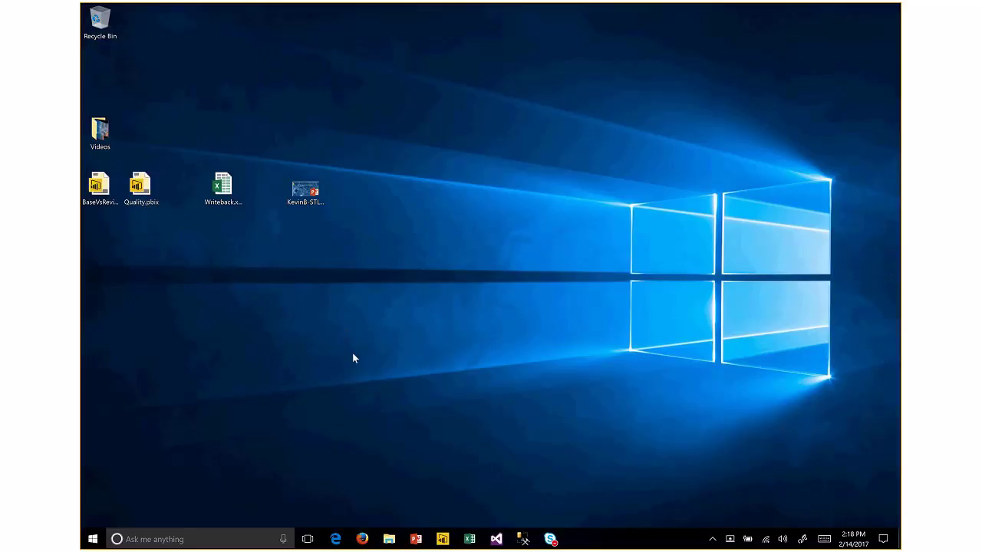
left_click(550, 540)
right_click(142, 191)
left_click(145, 194)
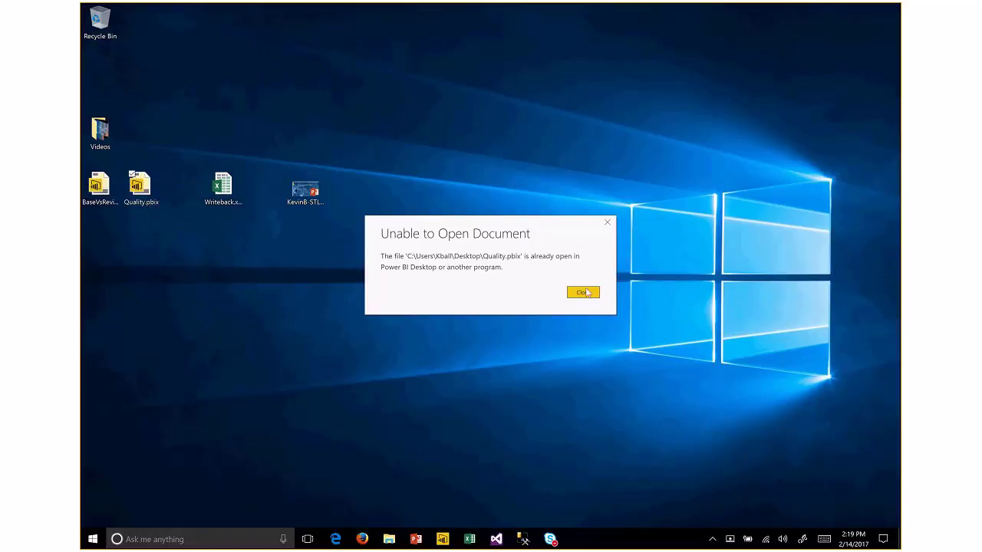
left_click(583, 292)
- End the Microsoft Power BI Desktop task in Task Manager and close Task Manager
right_click(586, 540)
left_click(617, 483)
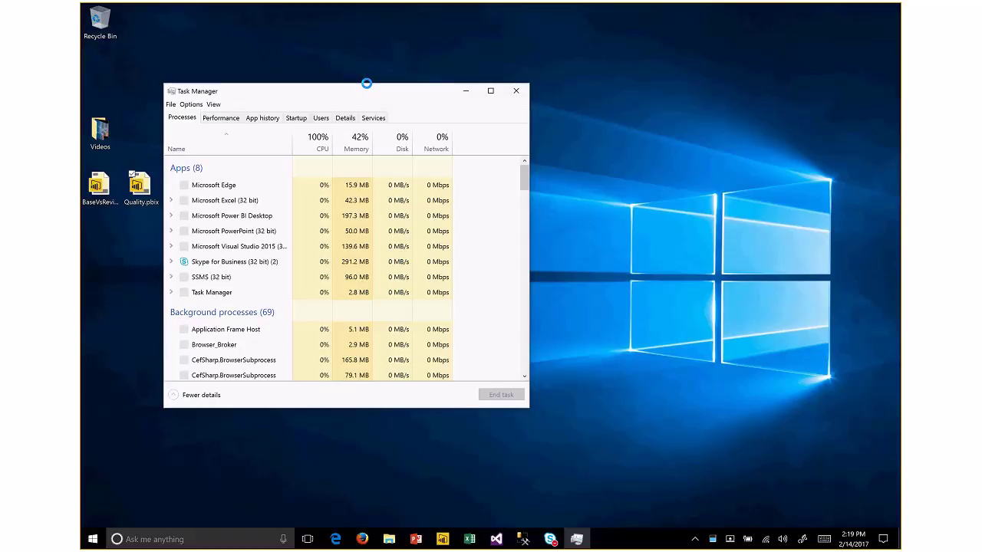
left_click_drag(367, 83, 482, 73)
right_click(326, 205)
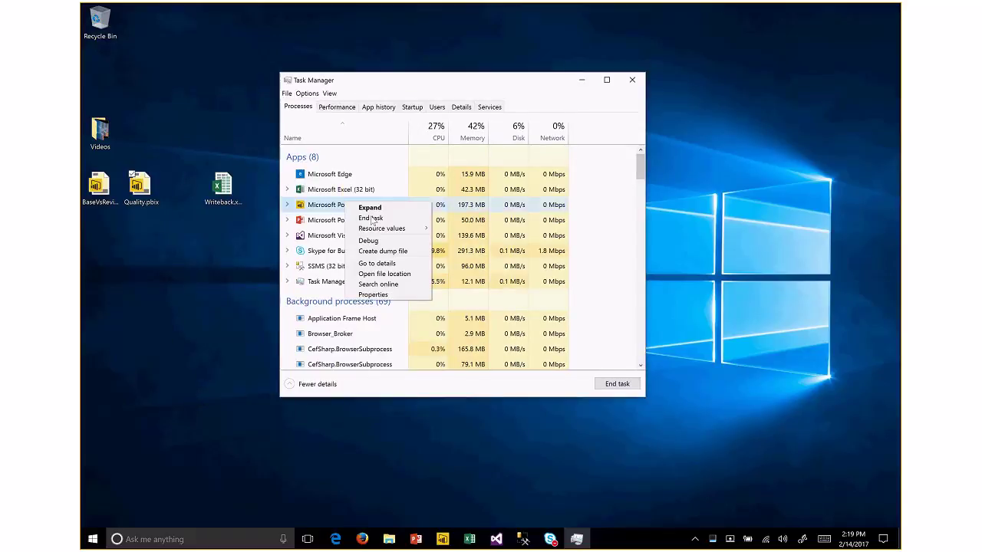
left_click(377, 219)
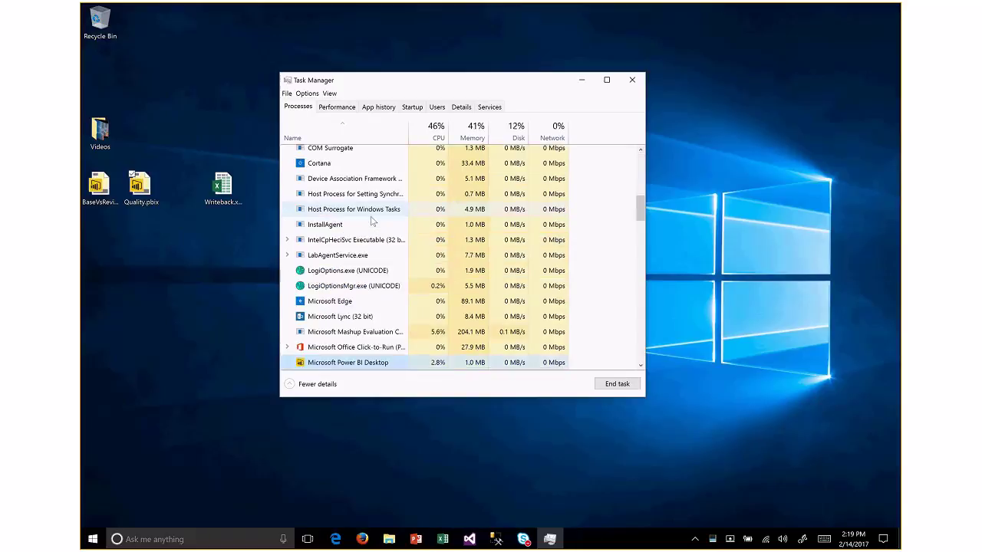
left_click(632, 80)
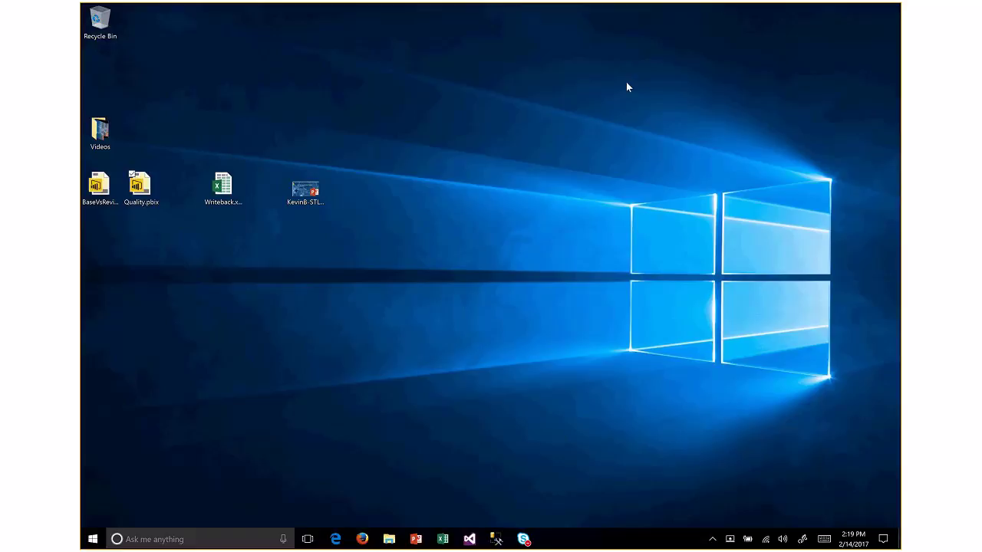
- Open Quality.pbix in Power BI Desktop, highlight the October 4 column of Percent Complete vs Rejected, and filter the page to the Night shift
left_click(141, 185)
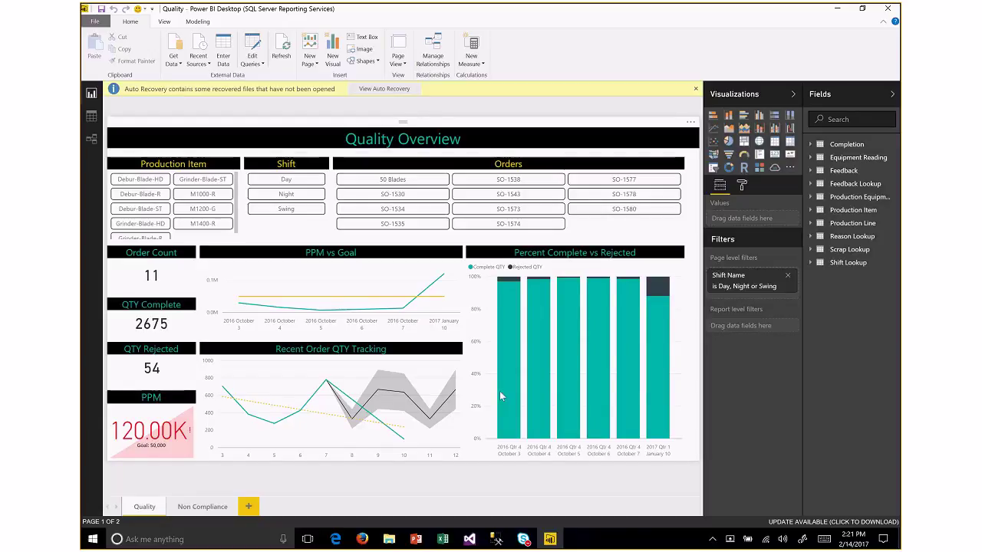
left_click(537, 346)
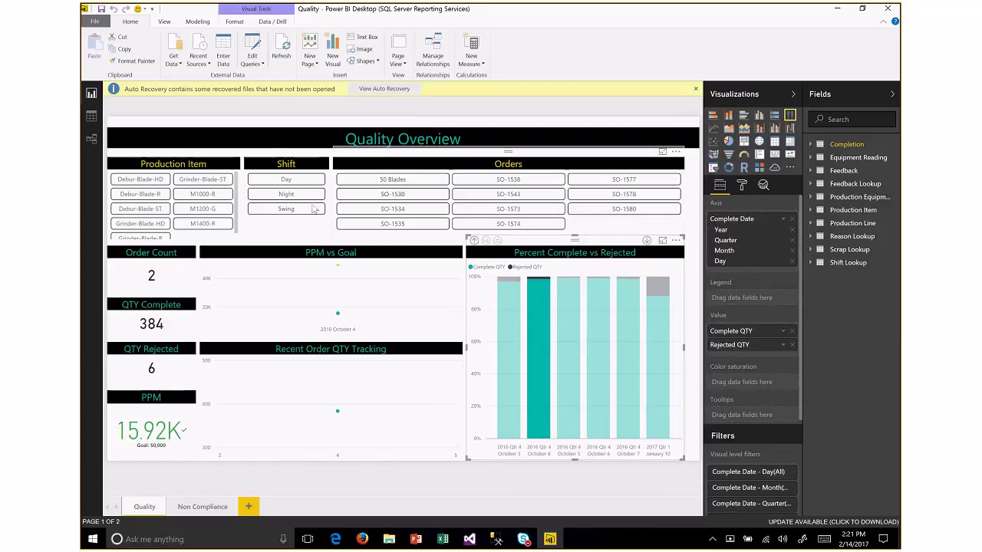
left_click(286, 194)
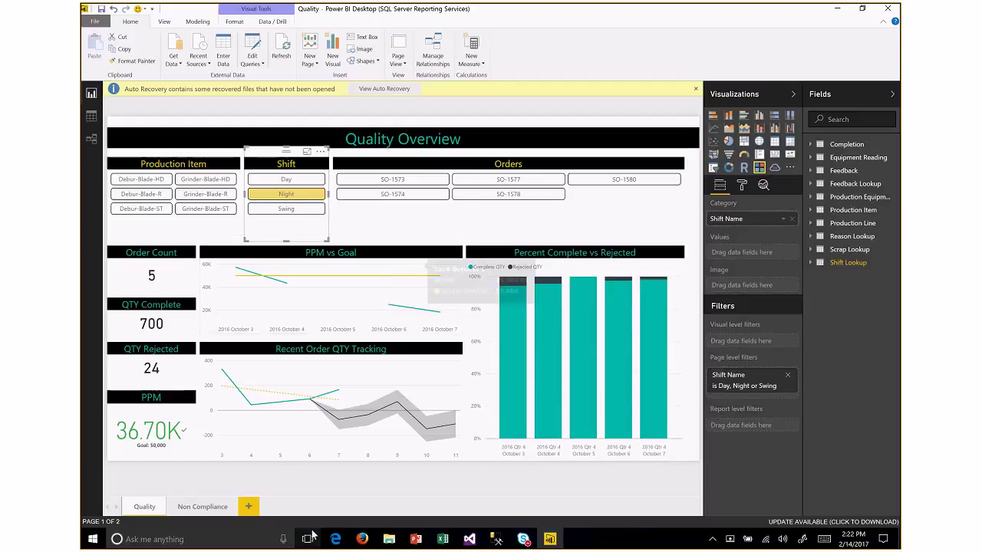
- Switch to Microsoft Edge, load powerbi.com in a new tab and open its Documentation page
left_click(336, 542)
left_click(202, 10)
type("power")
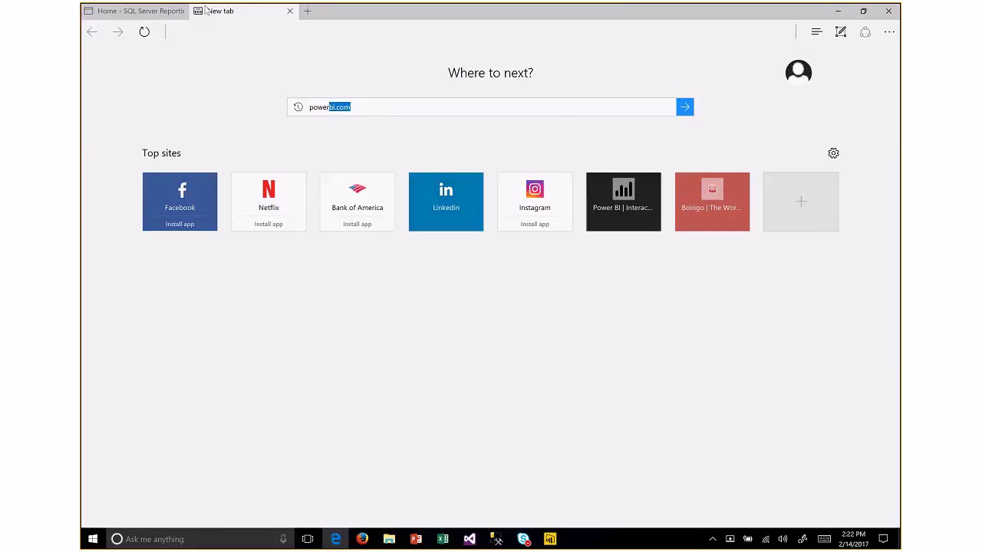
type("bi")
key("Return")
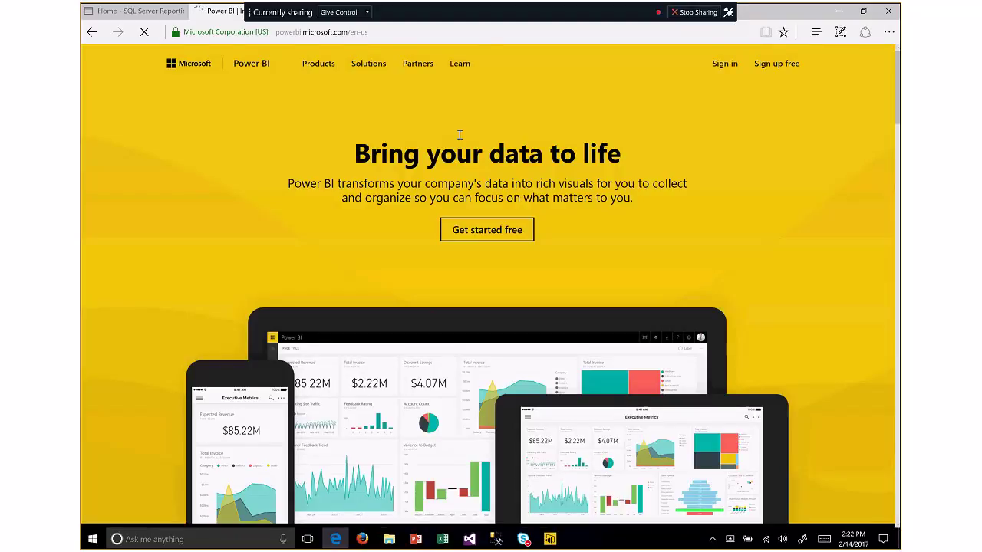
mouse_move(460, 64)
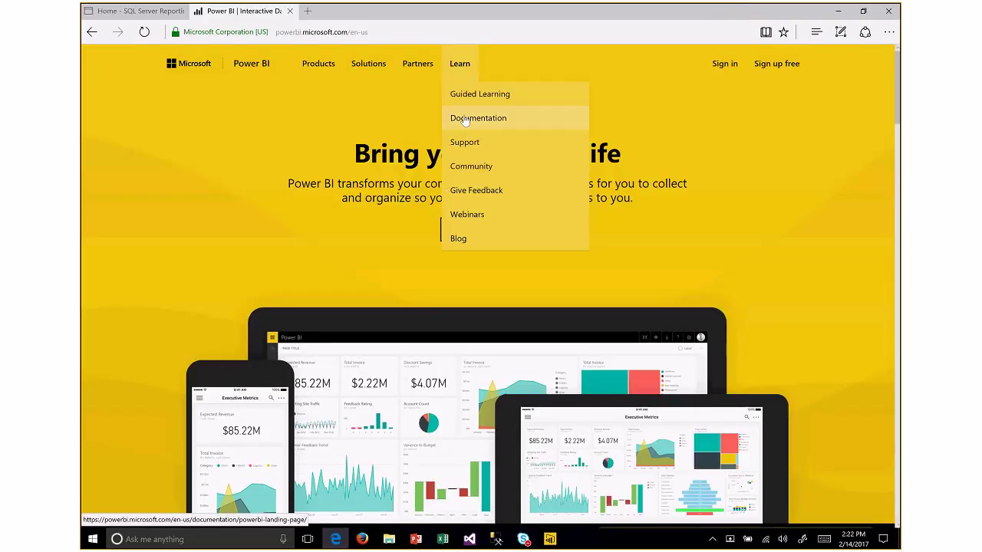
left_click(464, 121)
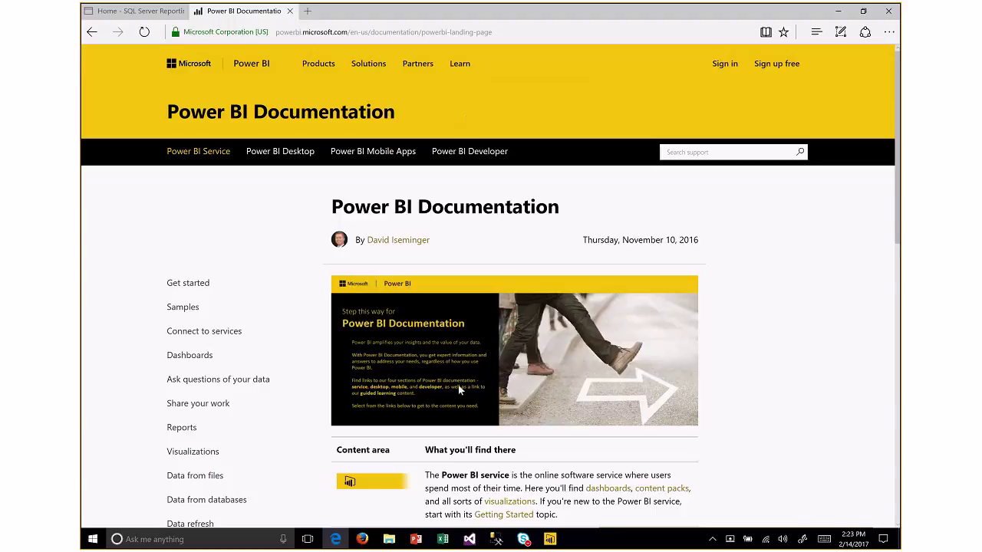
- Return to Power BI Desktop and examine the full list of available data sources in Get Data, leaving without connecting
left_click(550, 540)
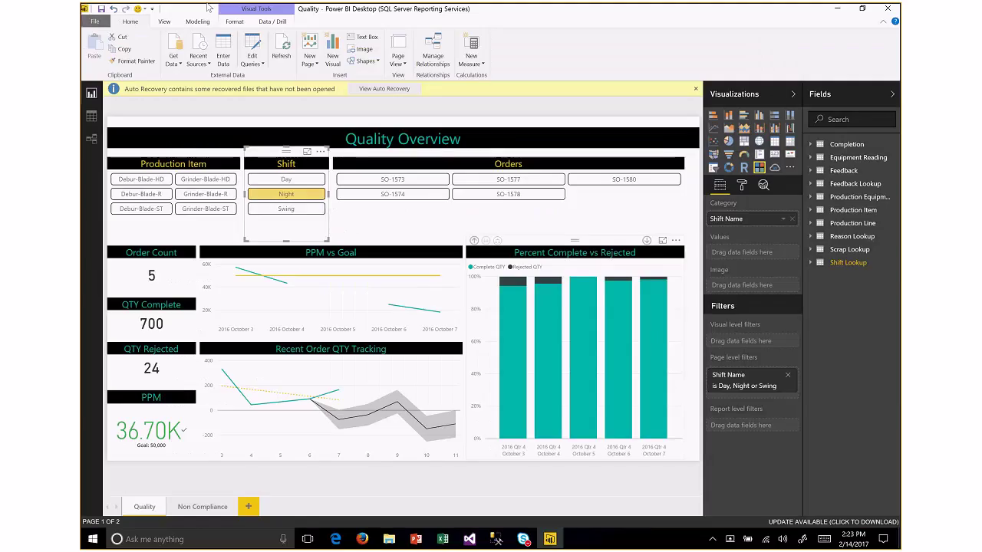
left_click(174, 48)
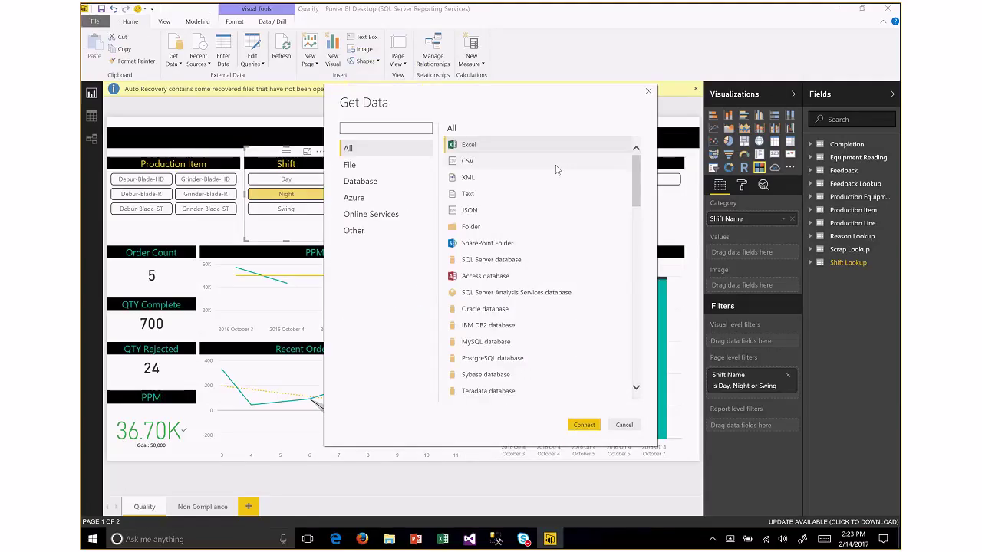
scroll(558, 168, "down", 1)
scroll(558, 168, "down", 1)
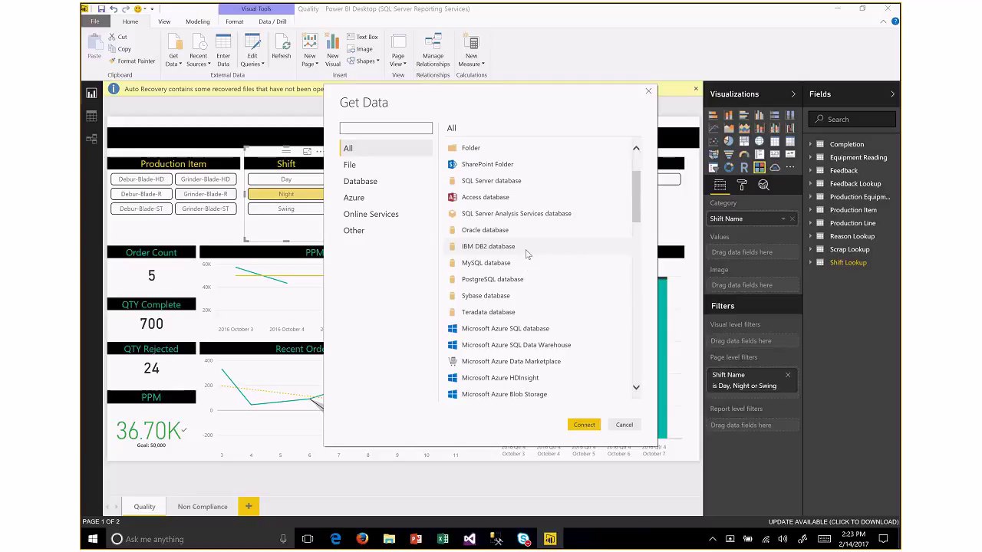
scroll(525, 253, "down", 3)
scroll(537, 286, "down", 2)
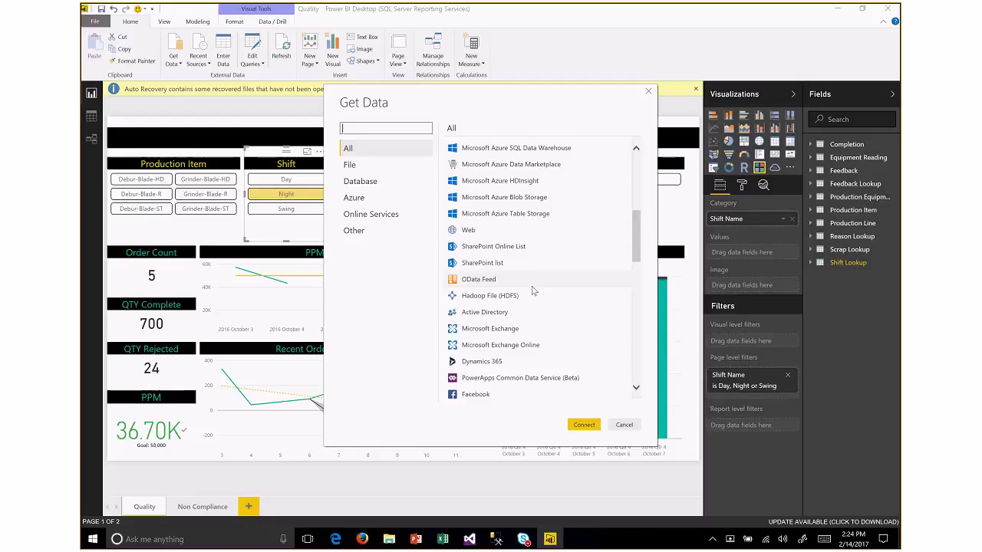
scroll(533, 290, "down", 5)
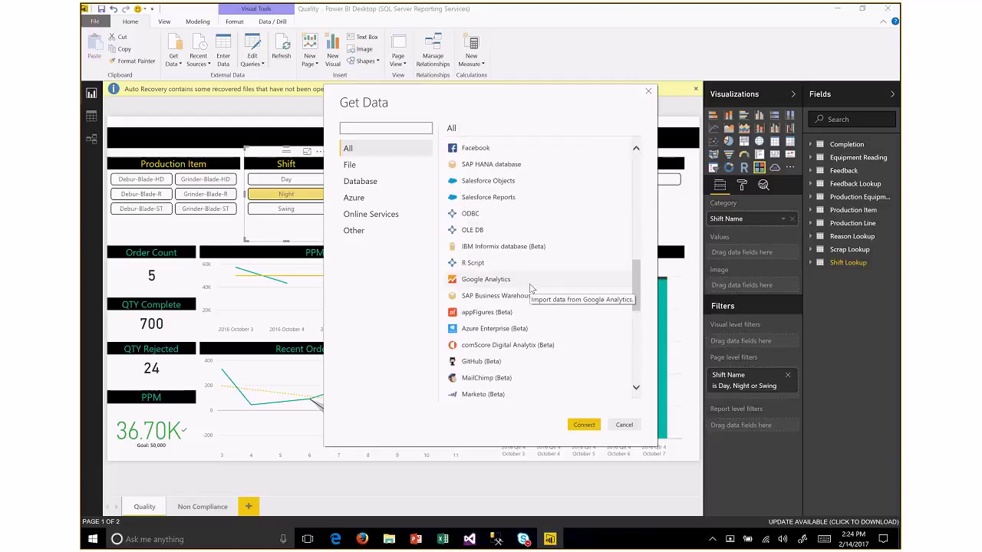
scroll(531, 288, "down", 3)
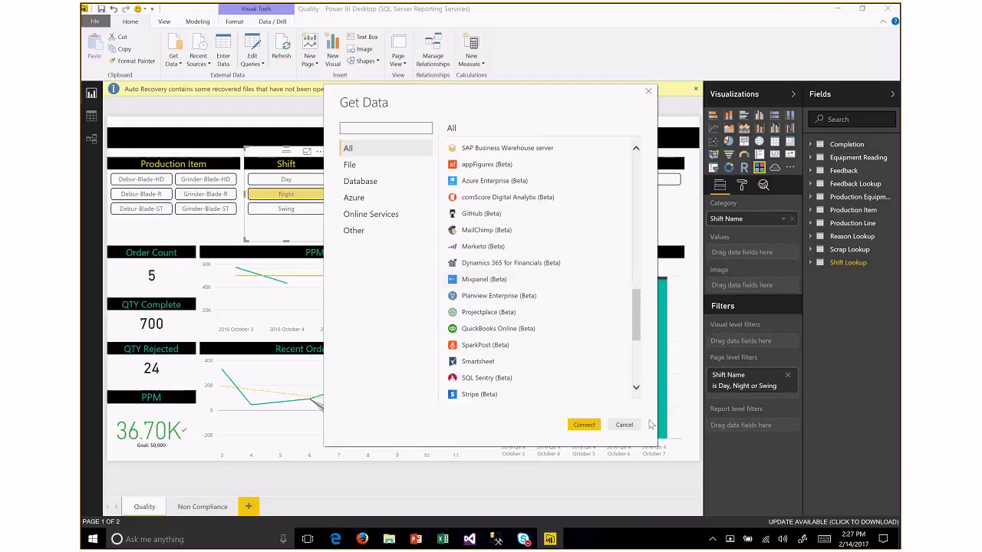
left_click(625, 426)
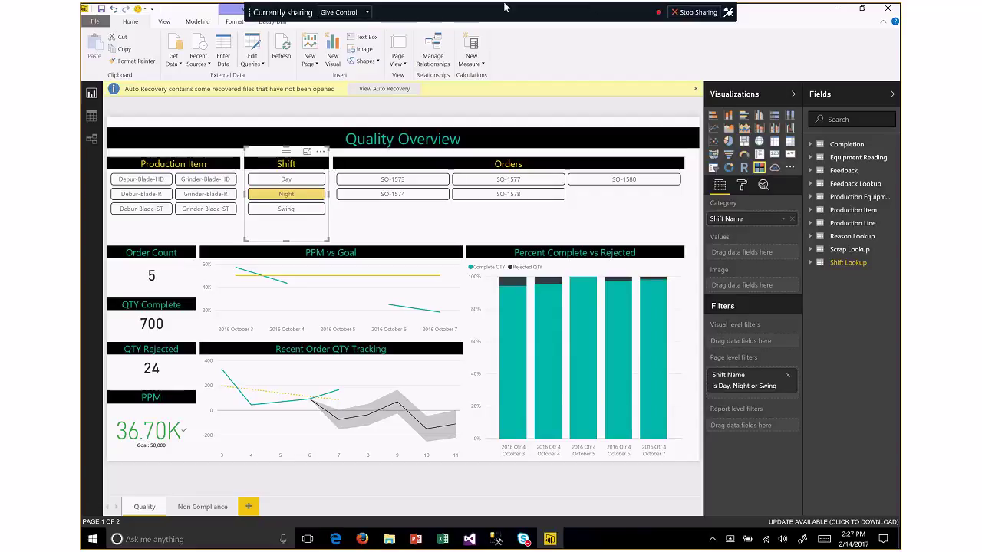
- Switch to the SQL Server Reporting Services portal in Edge and try to upload a file from the Desktop to the Home folder
left_click(840, 14)
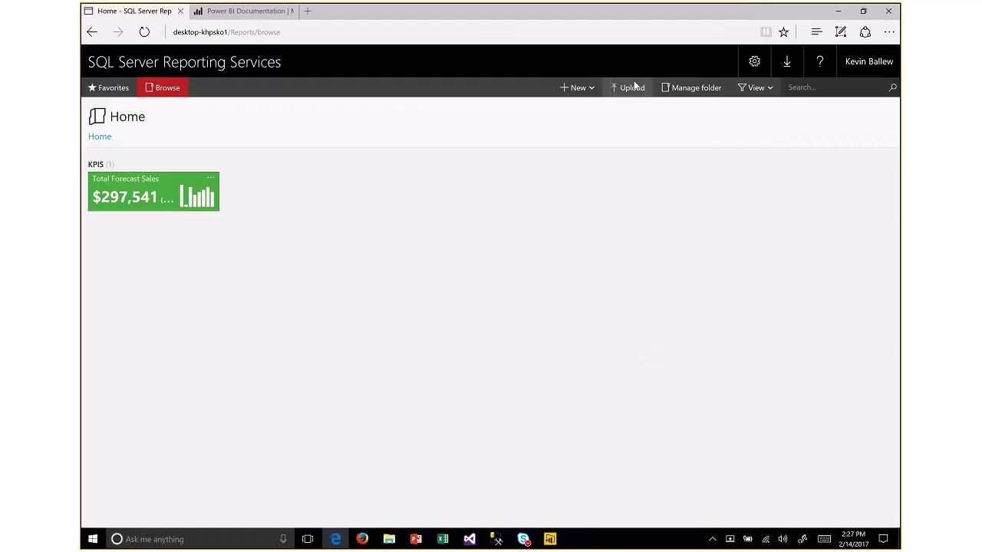
left_click(633, 88)
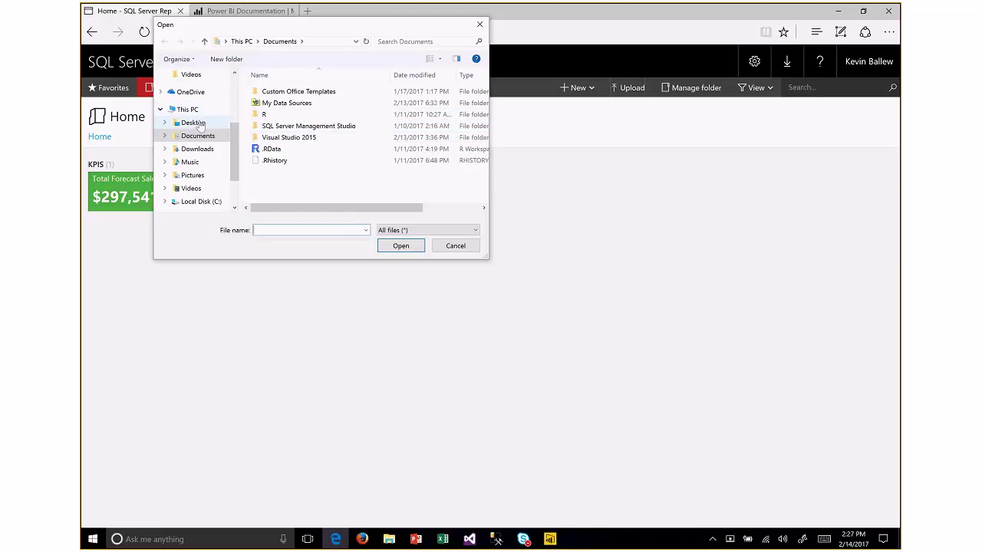
left_click(193, 122)
double_click(320, 127)
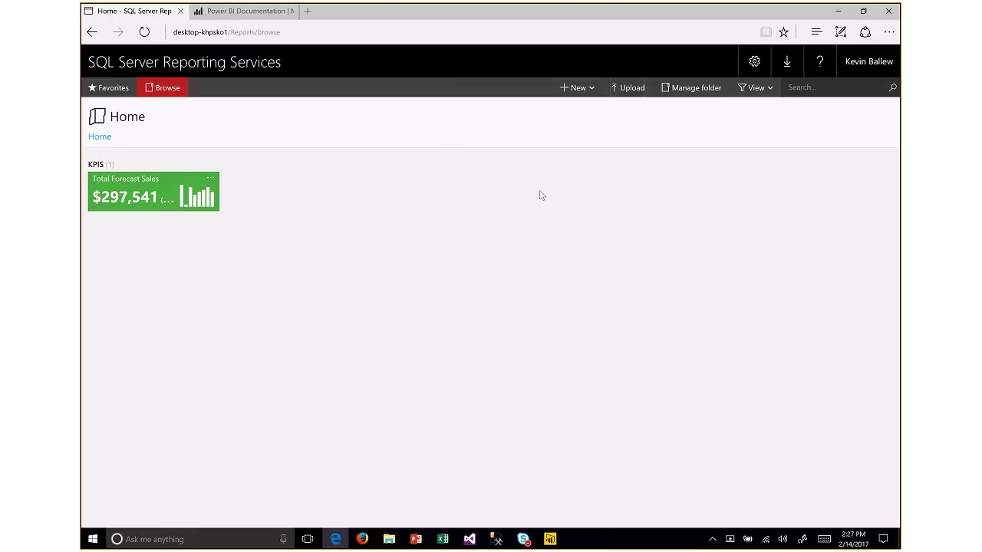
left_click(102, 141)
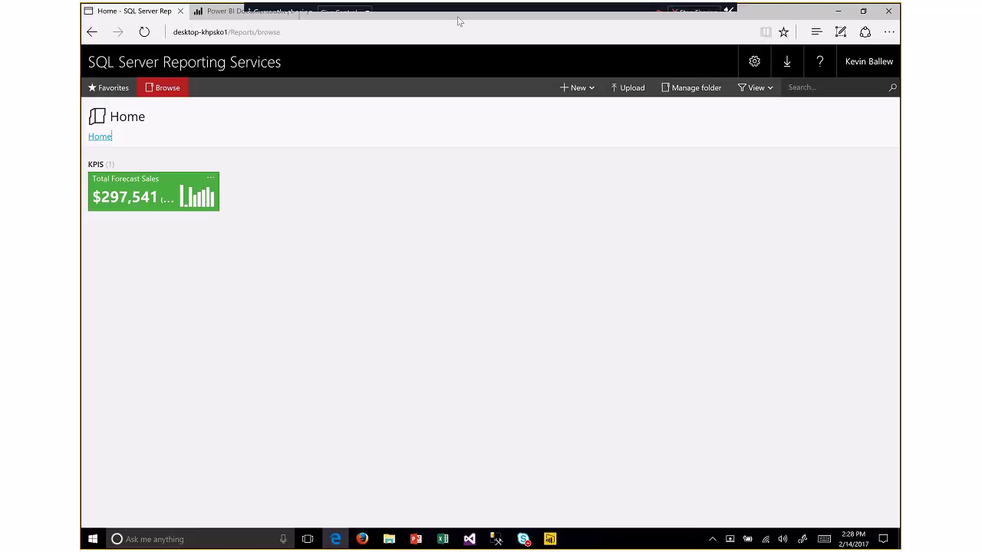
- Sign in to the Power BI service with the saved work account
left_click(230, 11)
left_click(785, 125)
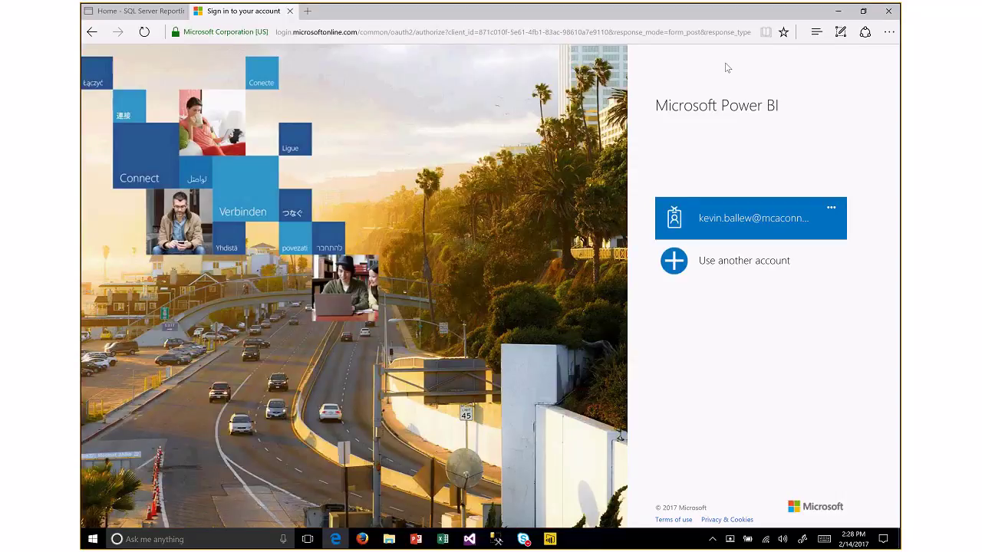
left_click(789, 223)
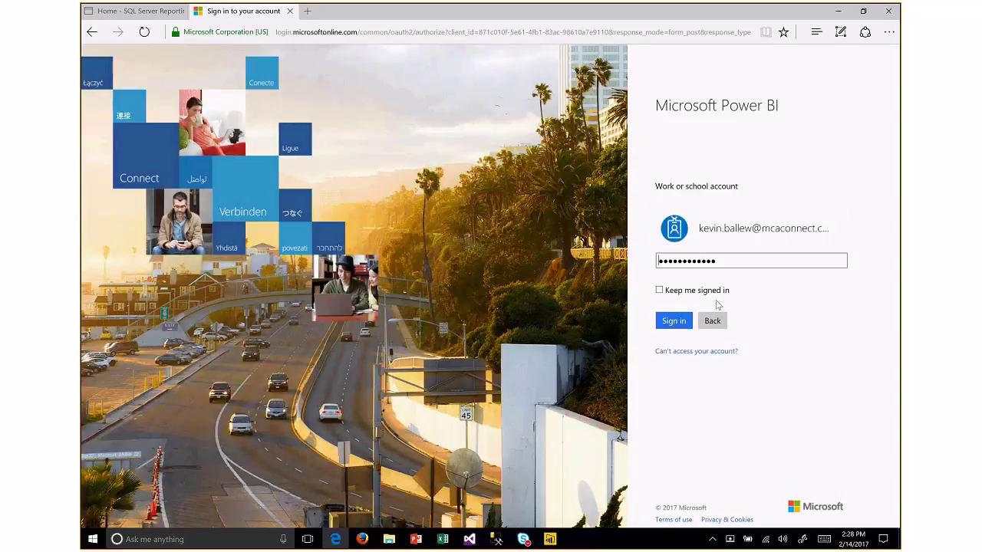
left_click(674, 321)
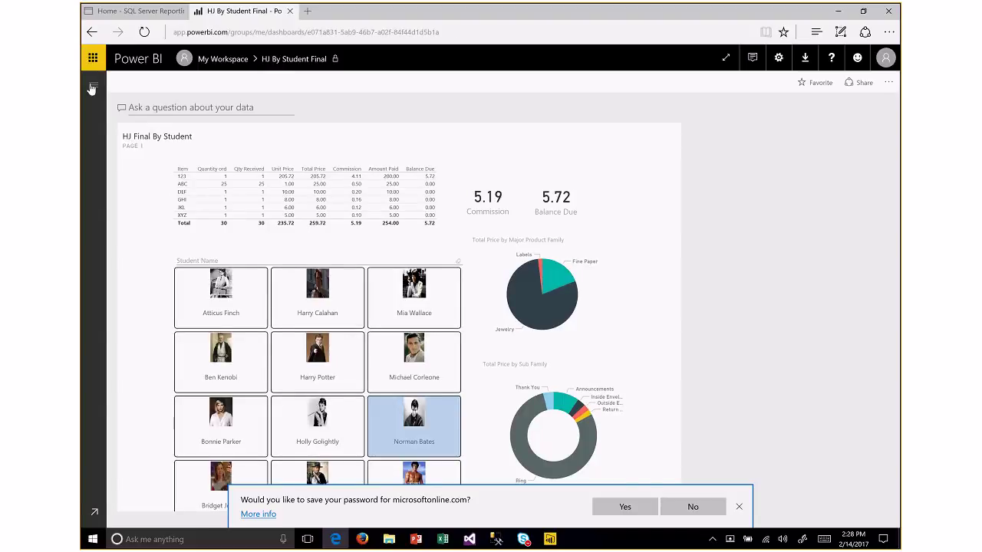
- Open the Weather IoT Demo dashboard to examine its live streaming tiles, and close the browser
left_click(92, 88)
left_click(129, 315)
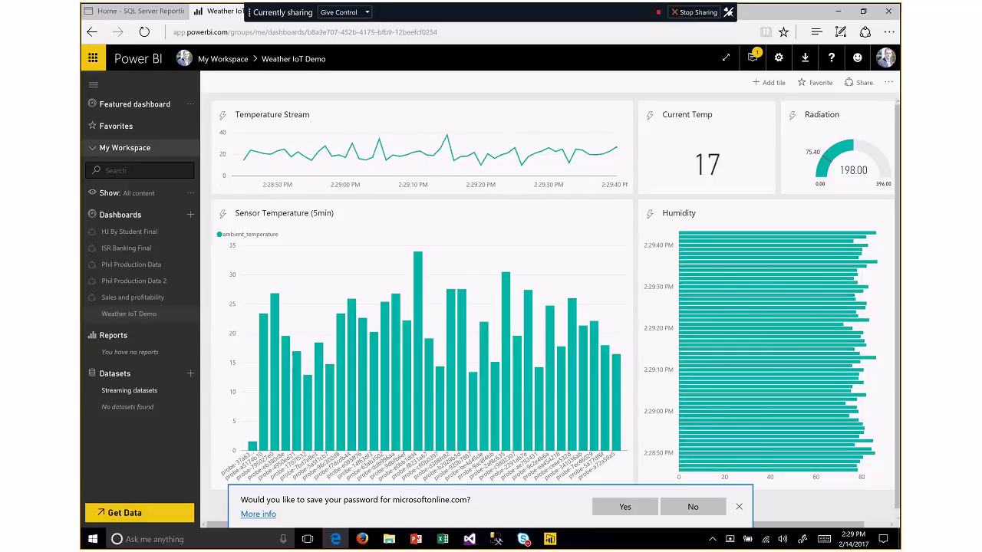
left_click(891, 11)
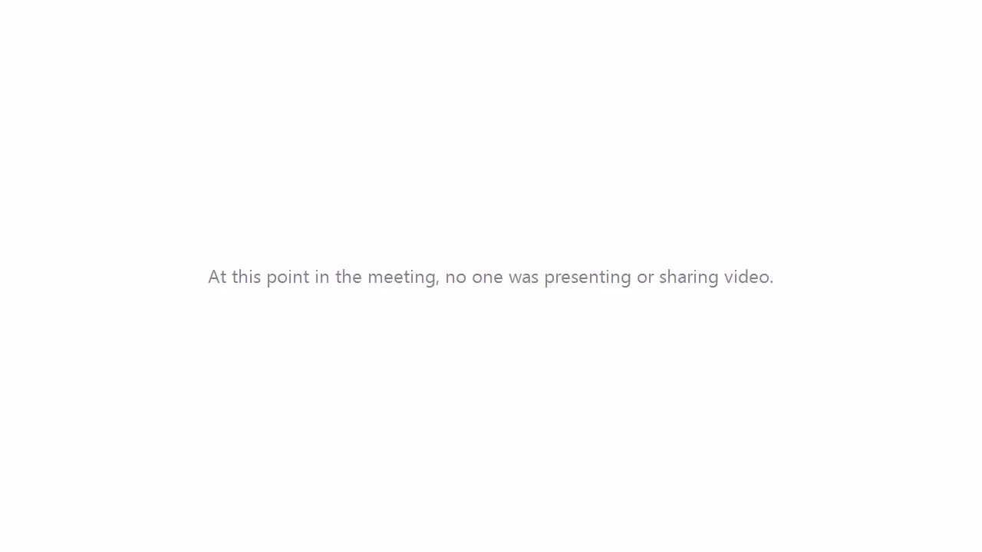